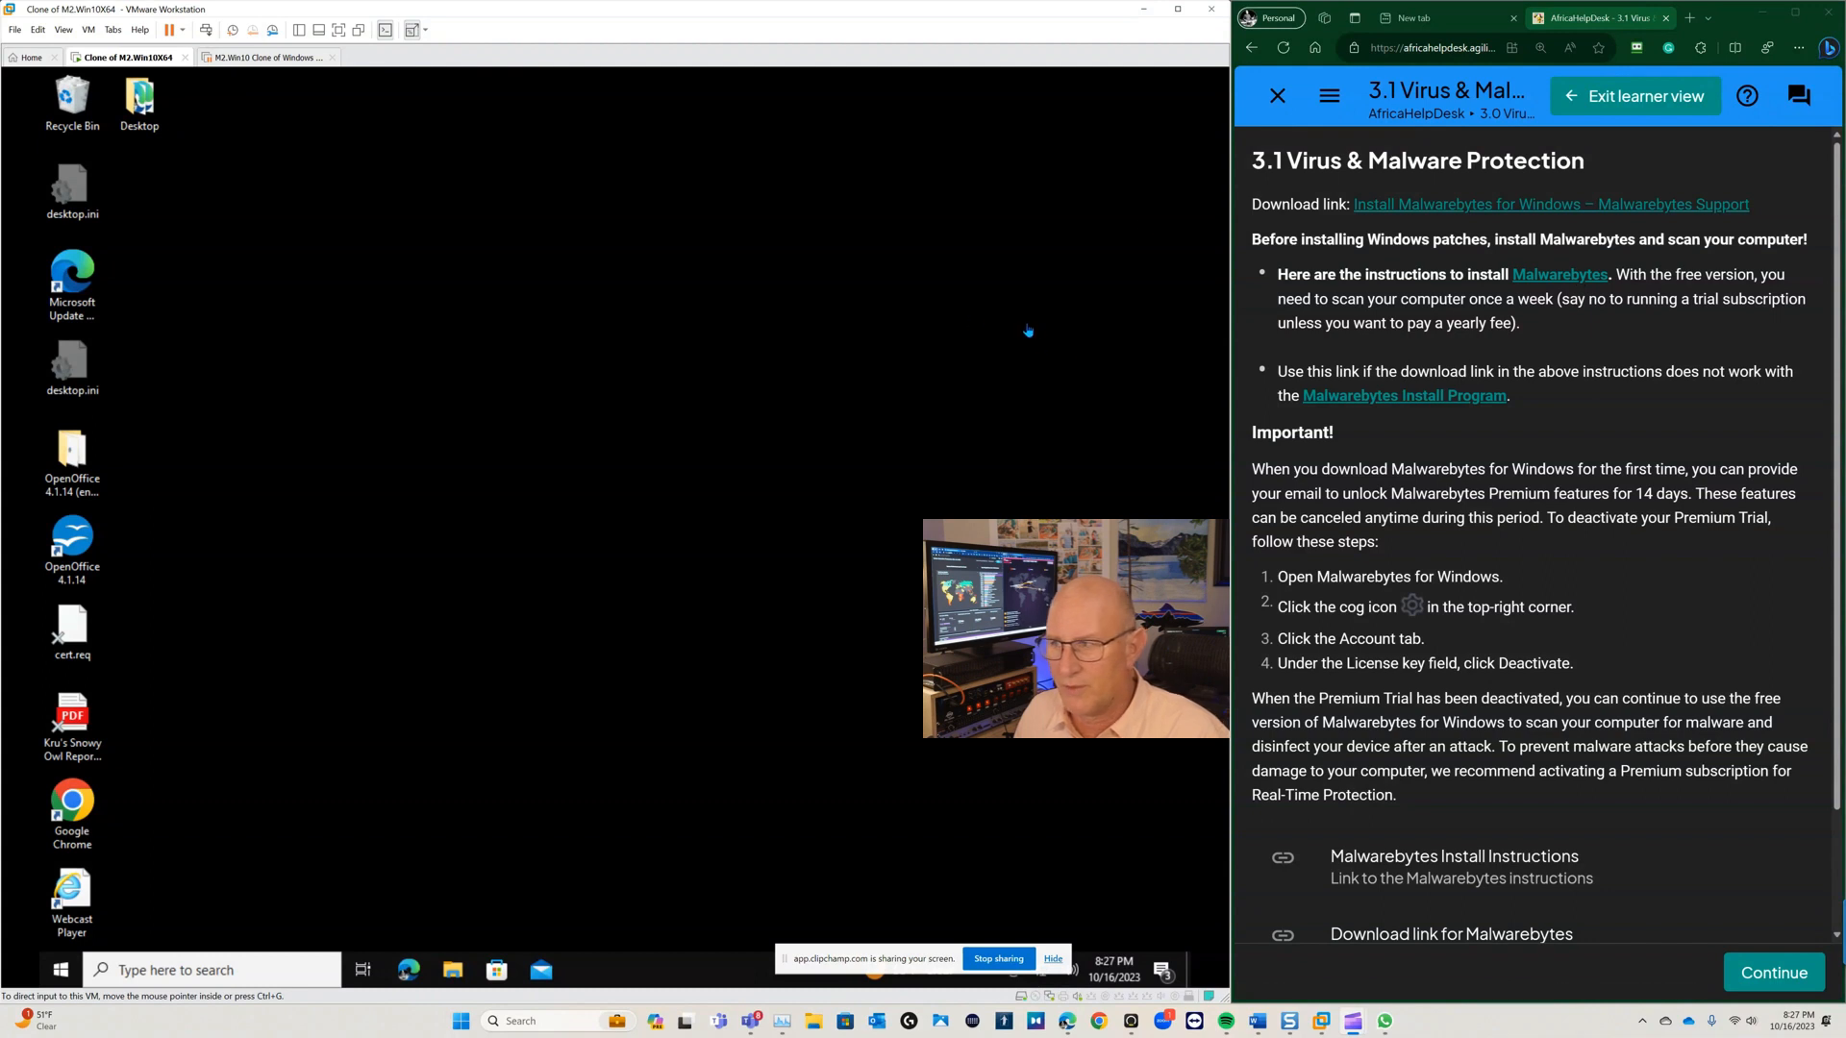
Copy the link to the Malwarebytes install instructions from the lesson and open it in the virtual machine's Edge browser
{"action": "right_click", "coordinate": [1542, 278]}
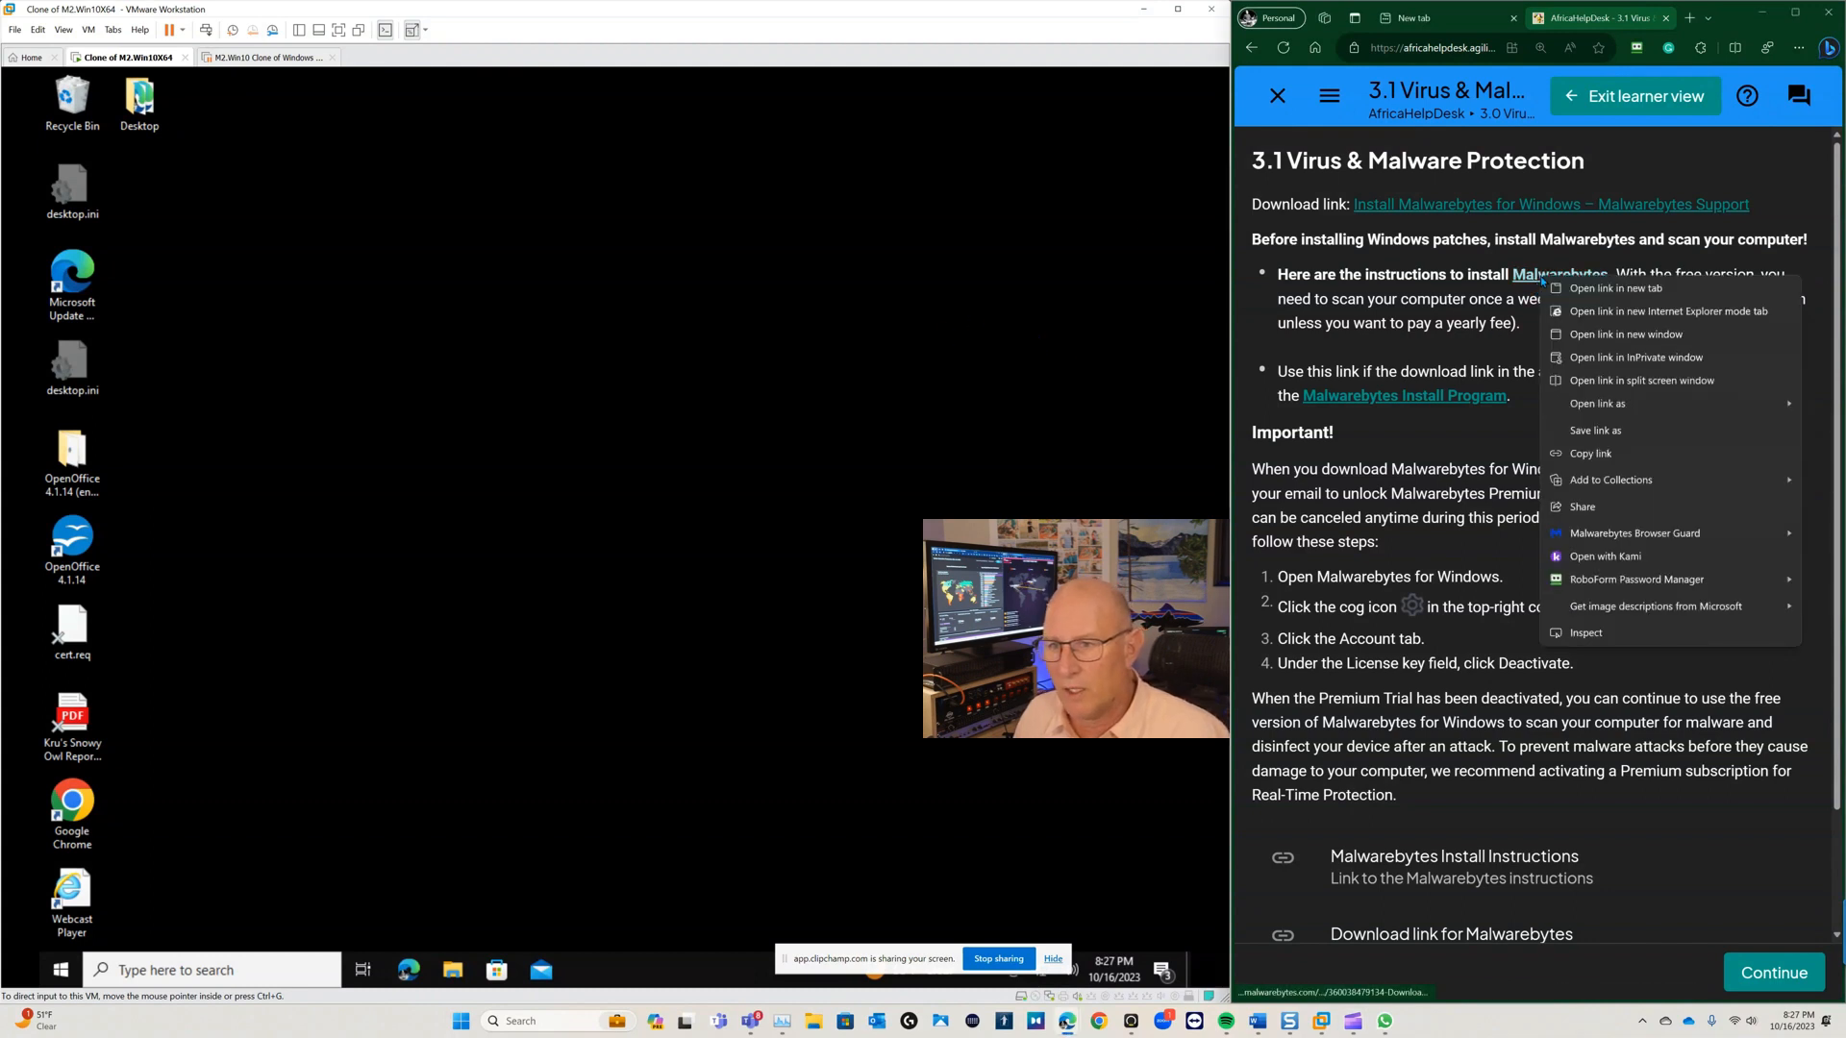
{"action": "left_click", "coordinate": [1593, 453]}
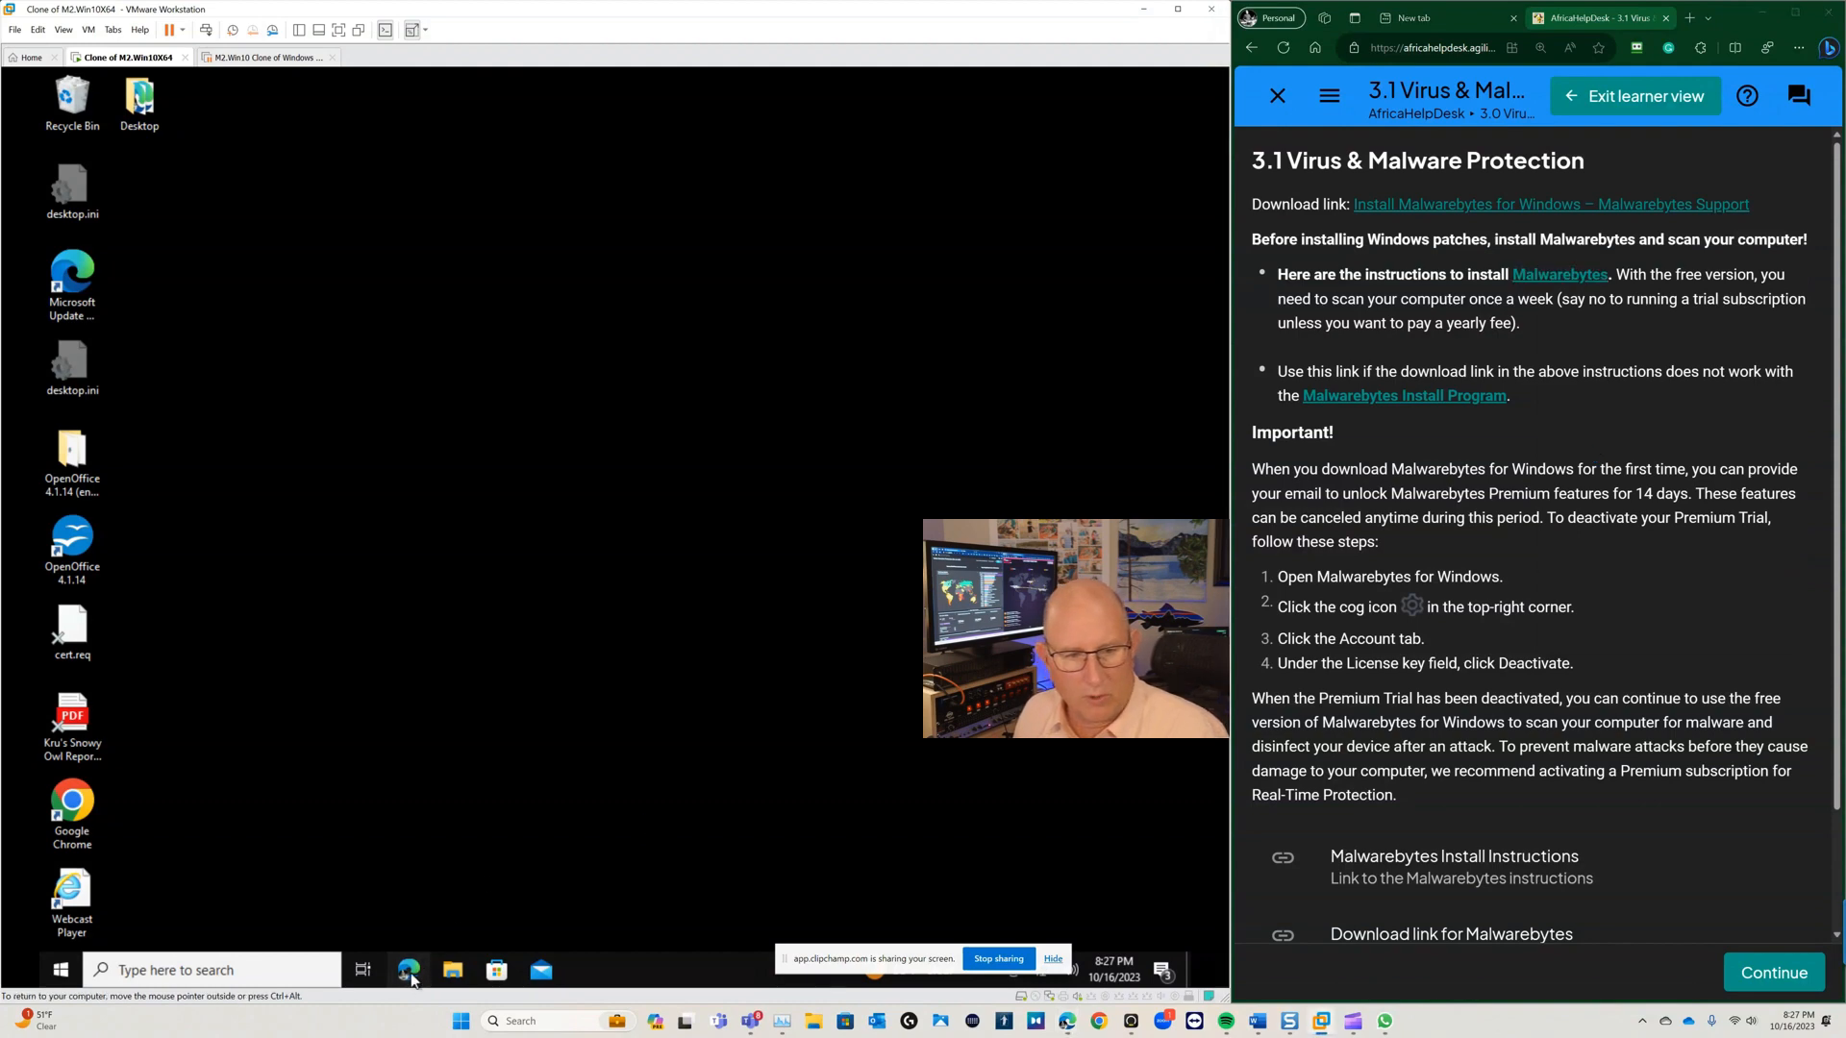
{"action": "left_click", "coordinate": [409, 974]}
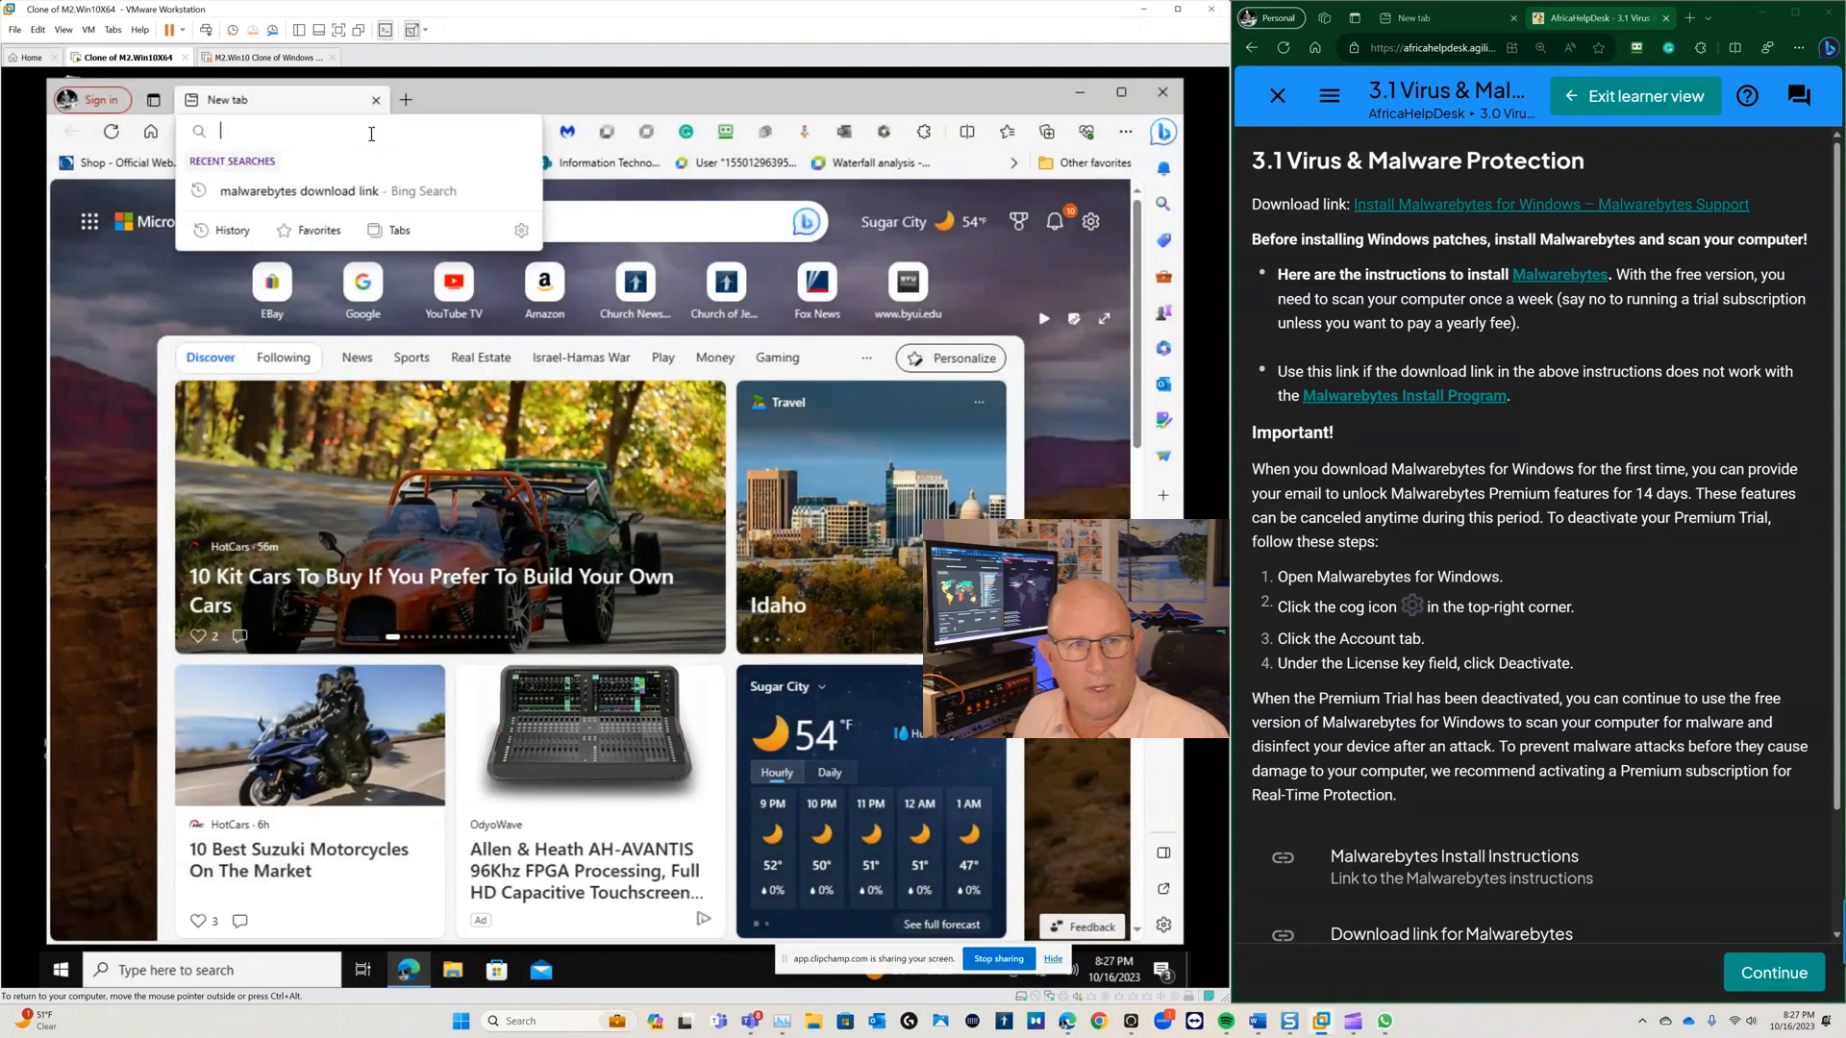
{"action": "right_click", "coordinate": [371, 140]}
{"action": "left_click", "coordinate": [437, 303]}
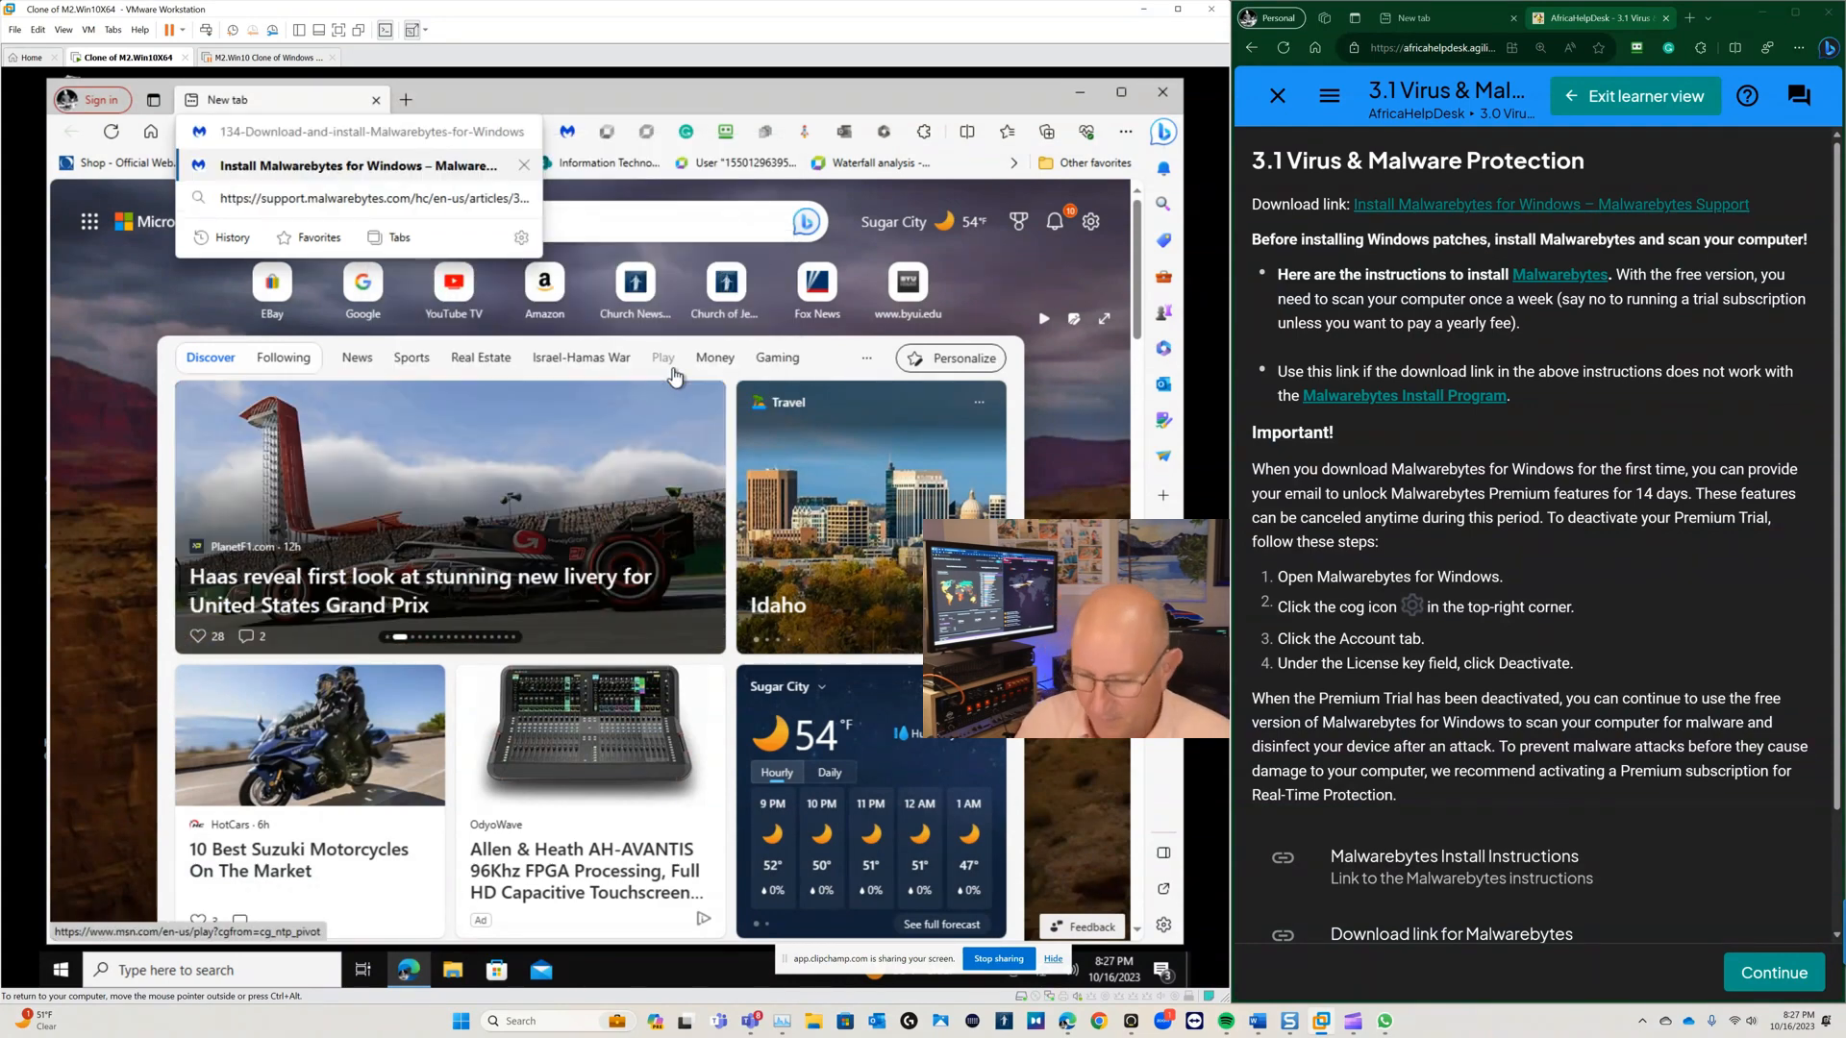
{"action": "key", "text": "Return"}
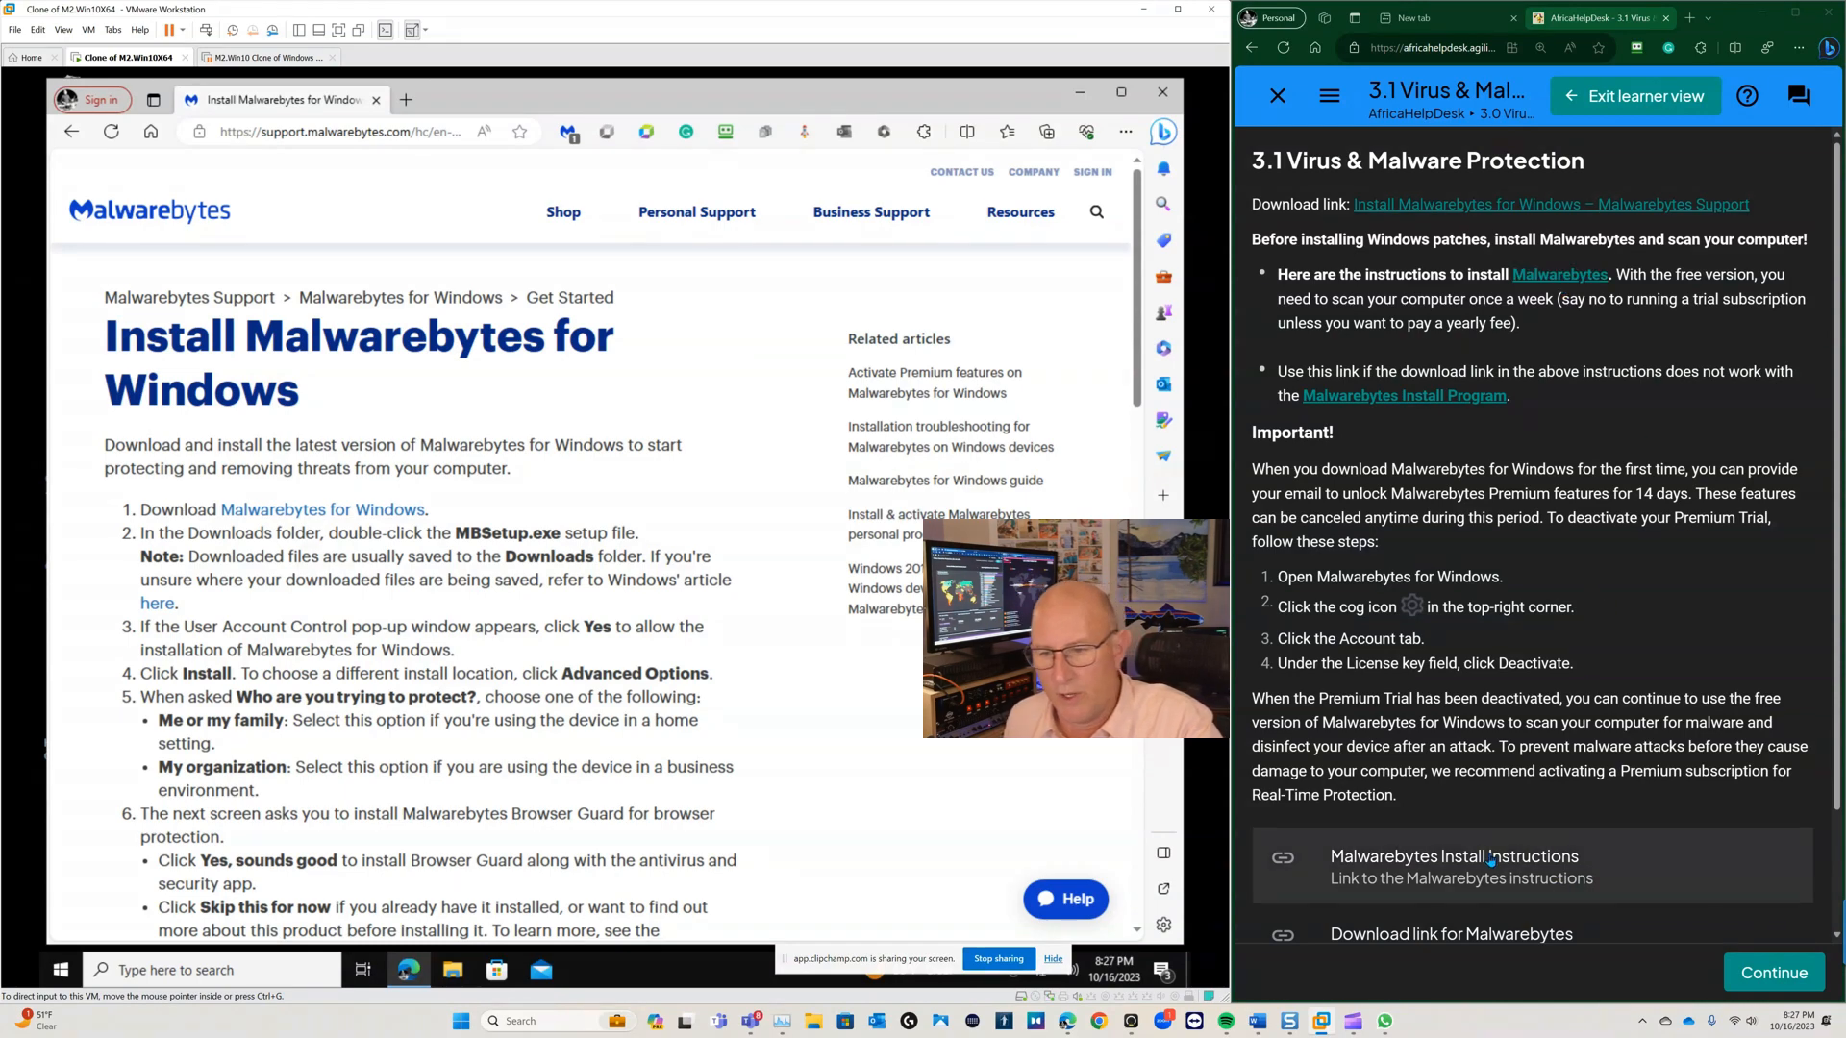
Review the install article, start the Malwarebytes for Windows download from it and choose to save the file to a selected location
{"action": "scroll", "coordinate": [1539, 755], "scroll_direction": "down", "scroll_amount": 2}
{"action": "scroll", "coordinate": [1504, 733], "scroll_direction": "up", "scroll_amount": 2}
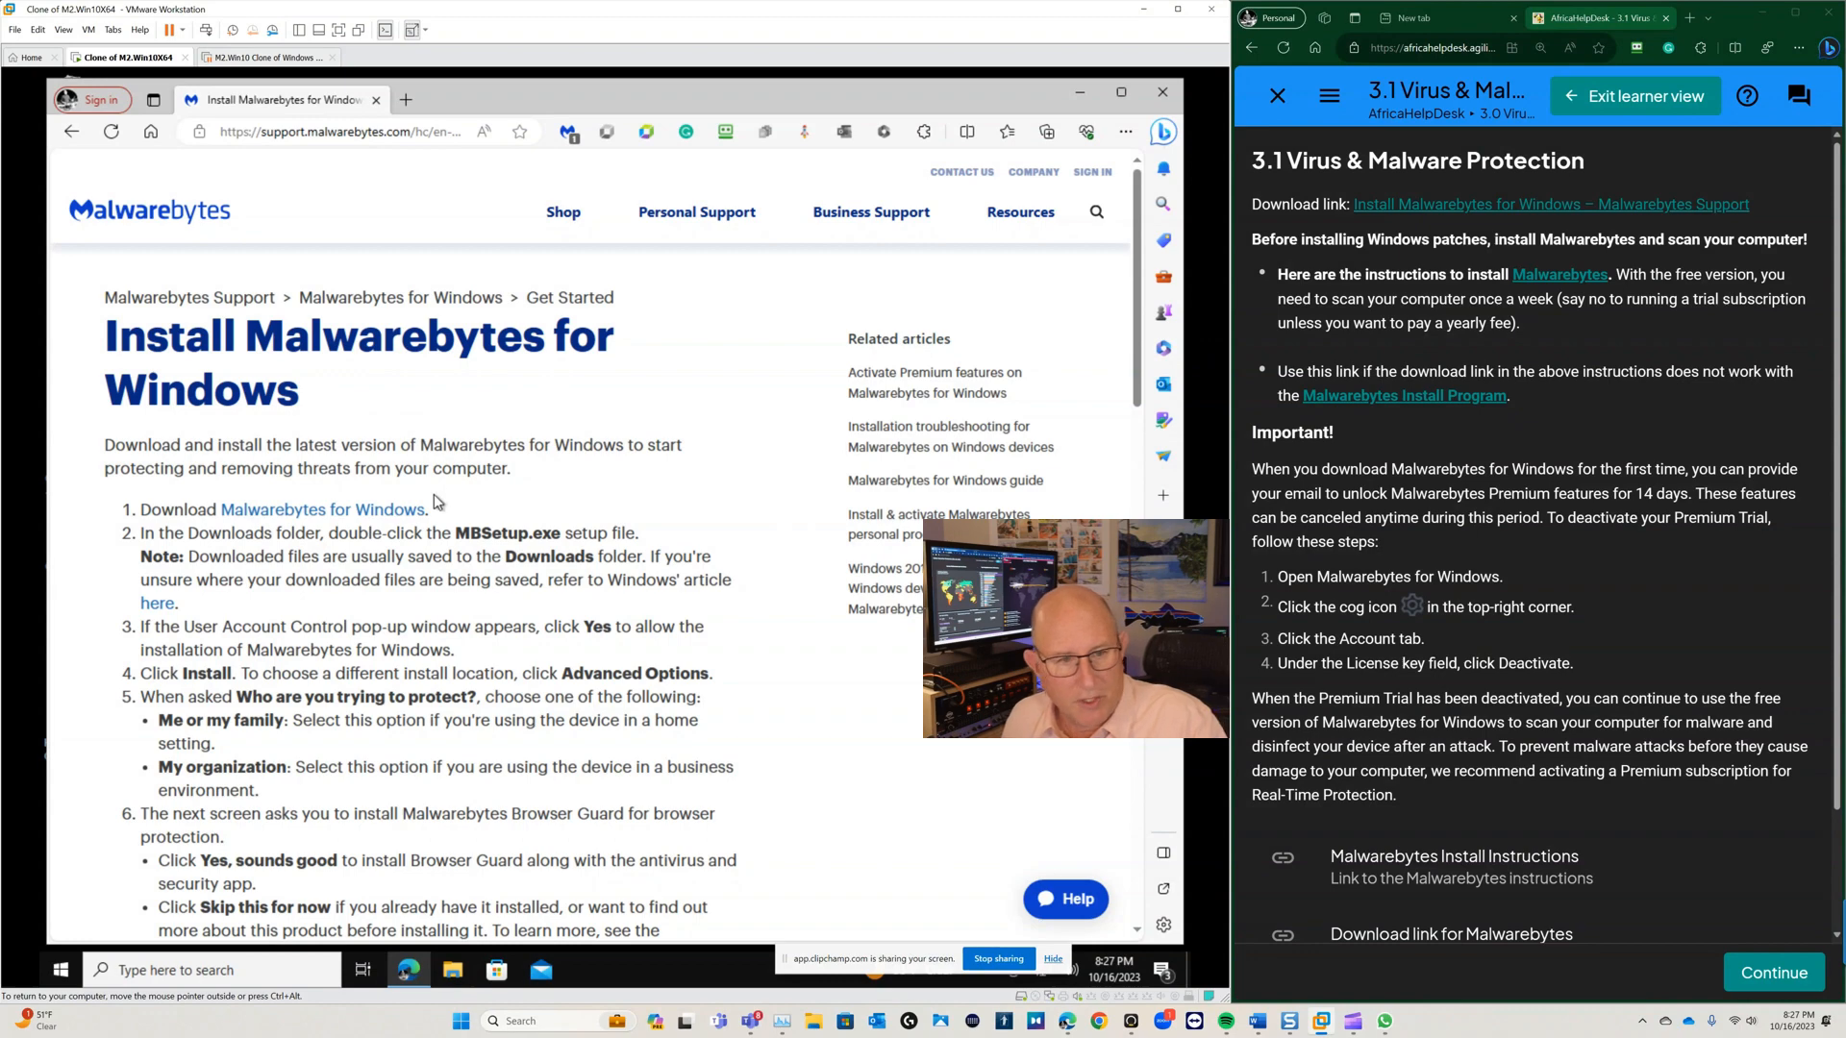
{"action": "scroll", "coordinate": [435, 494], "scroll_direction": "down", "scroll_amount": 4}
{"action": "scroll", "coordinate": [429, 520], "scroll_direction": "down", "scroll_amount": 8}
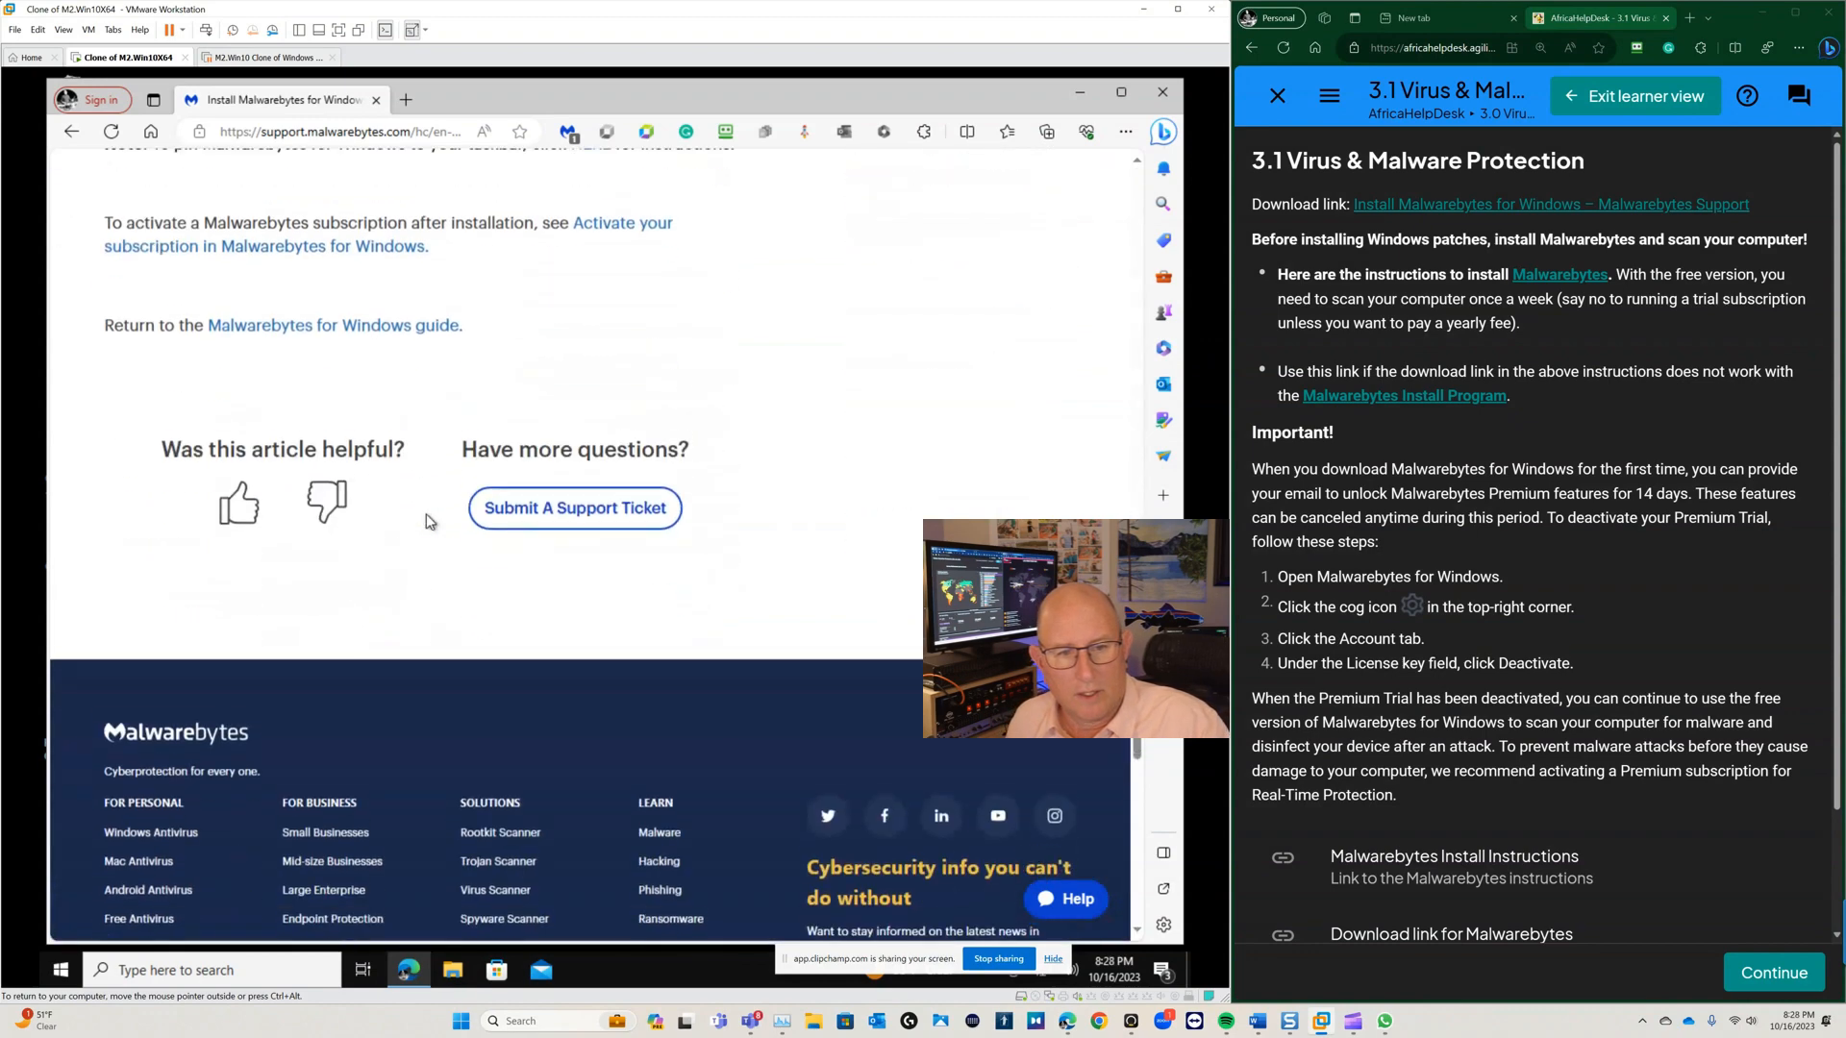
{"action": "scroll", "coordinate": [429, 520], "scroll_direction": "up", "scroll_amount": 12}
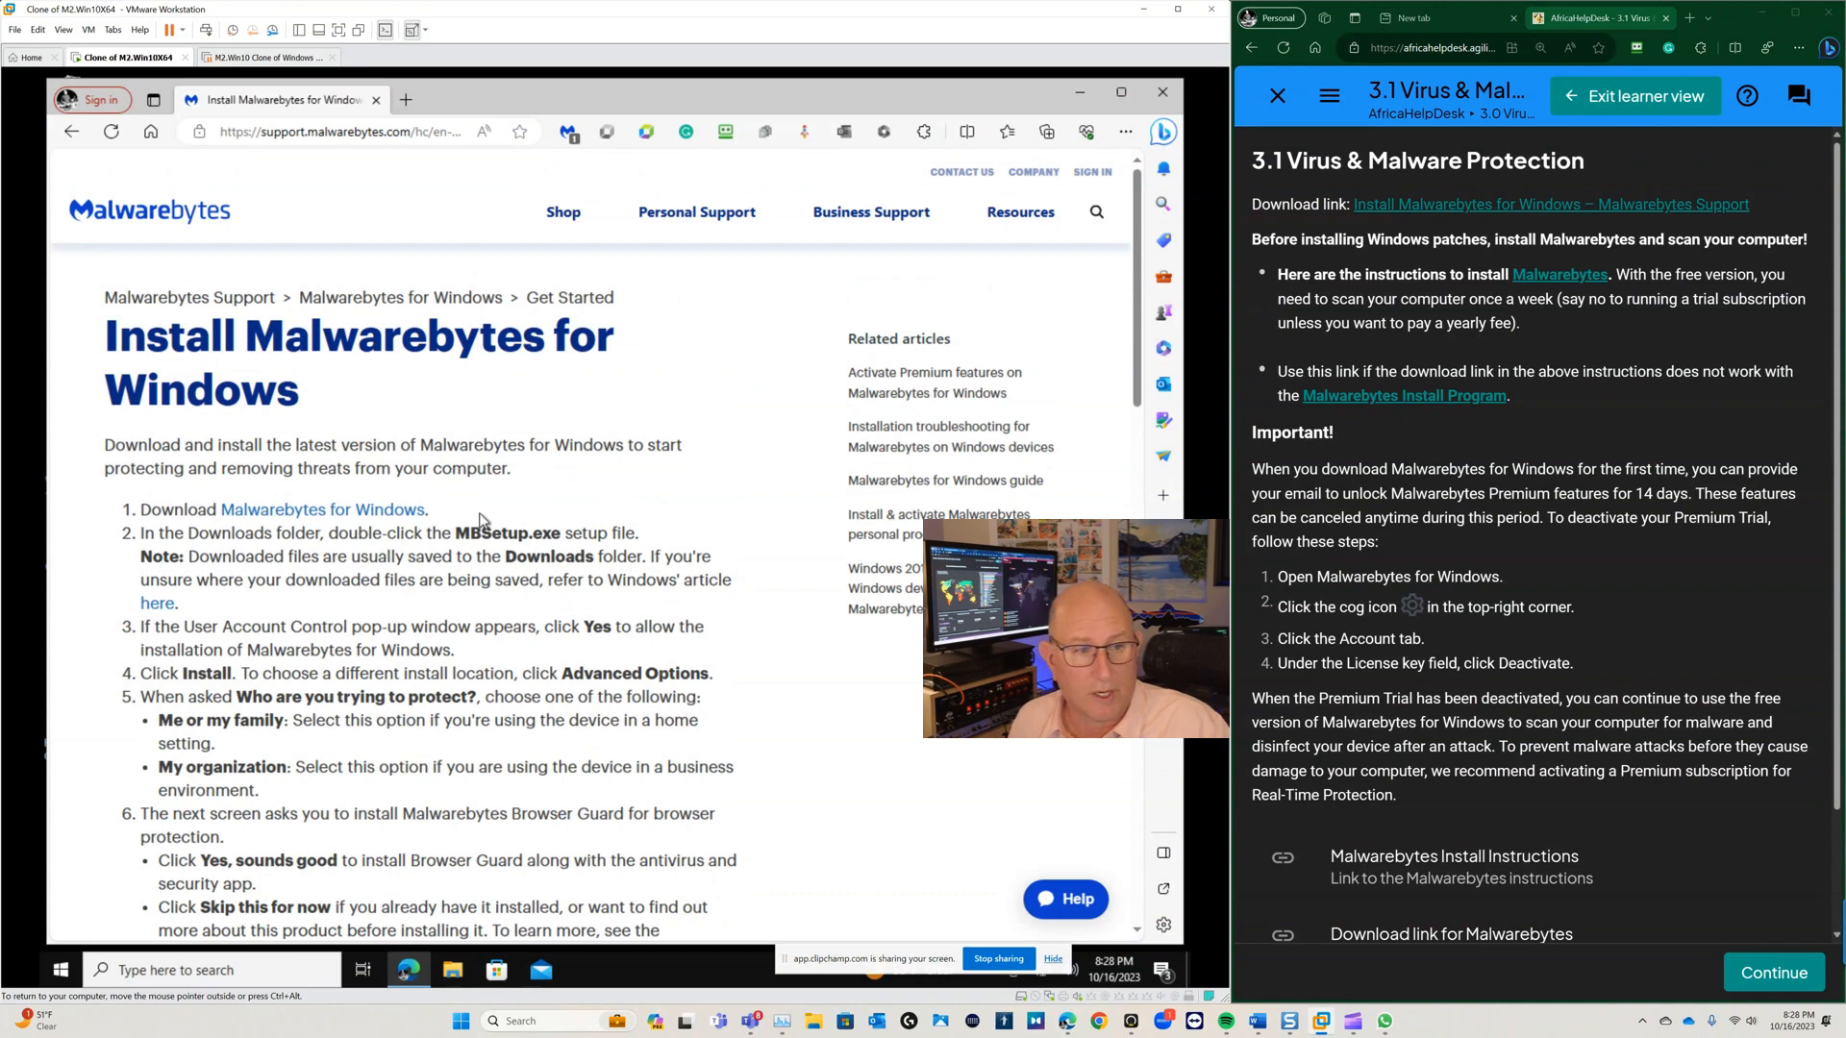
{"action": "left_click", "coordinate": [337, 518]}
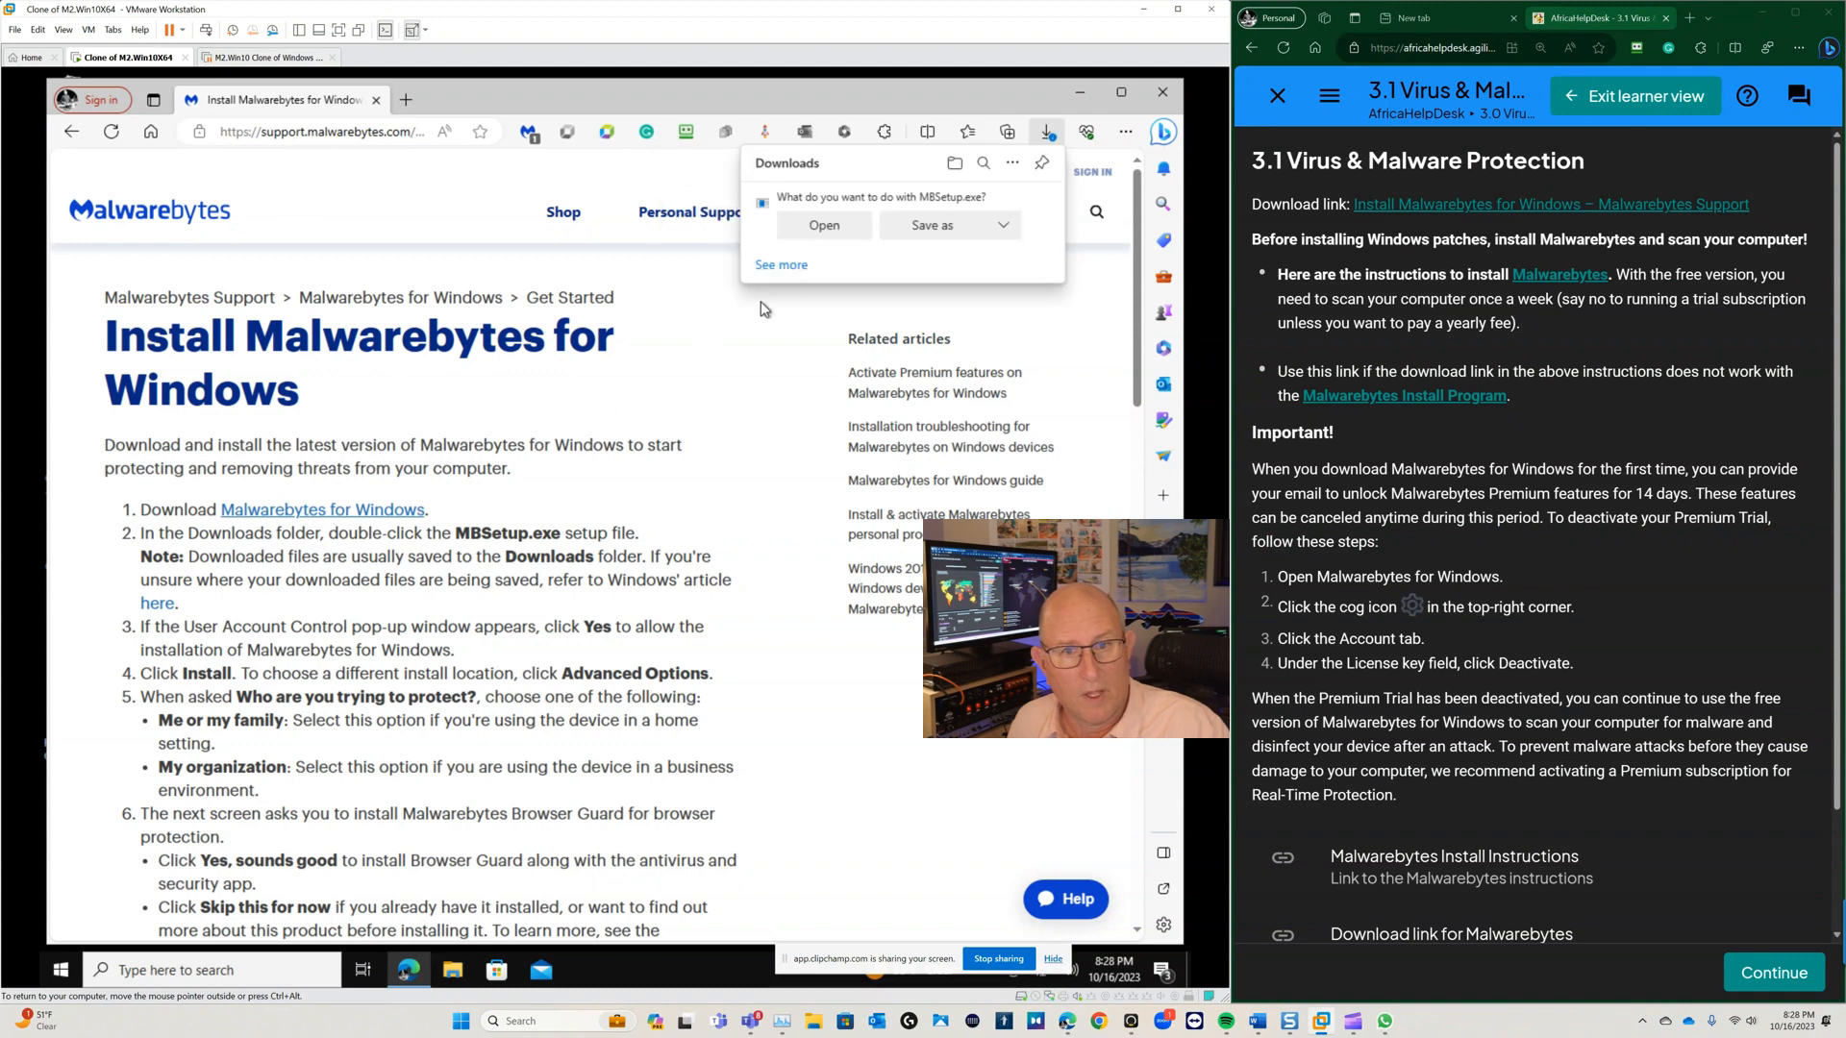
{"action": "left_click", "coordinate": [938, 229]}
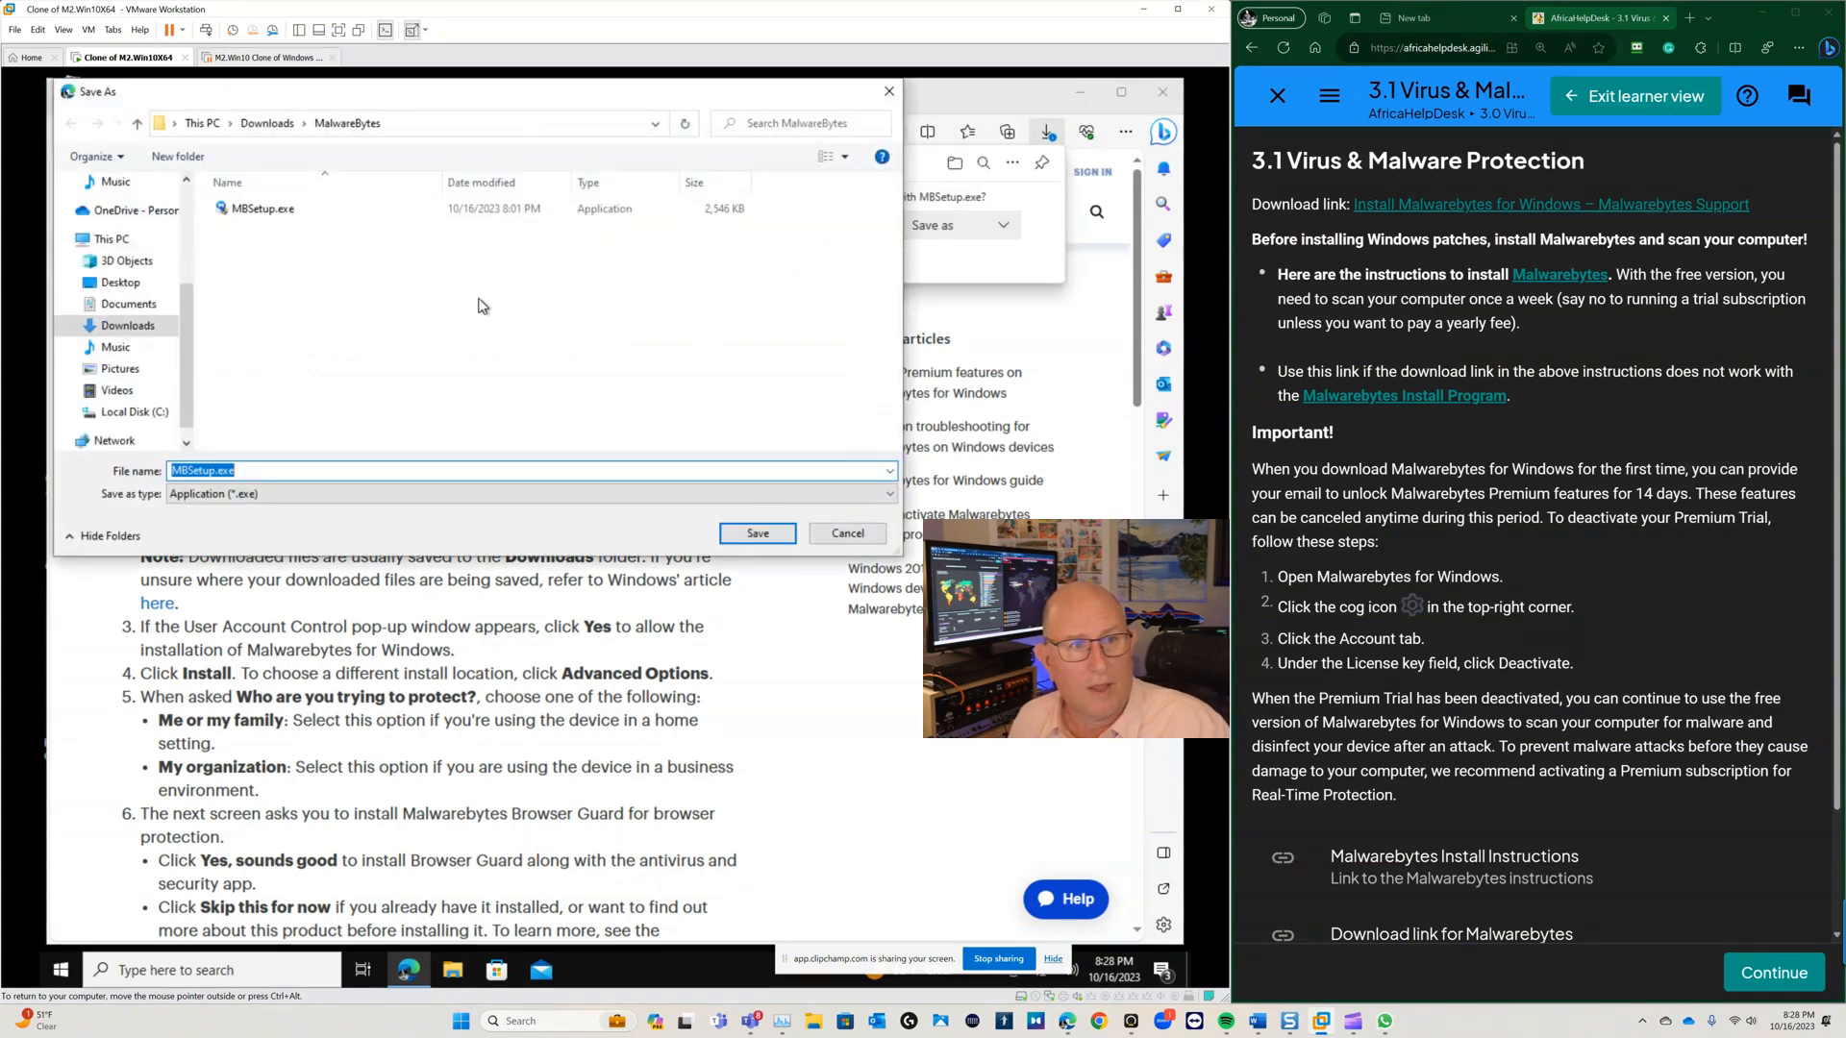
Save MBSetup.exe in the MalwareBytes folder inside Downloads, replacing the existing copy
{"action": "left_click", "coordinate": [265, 123]}
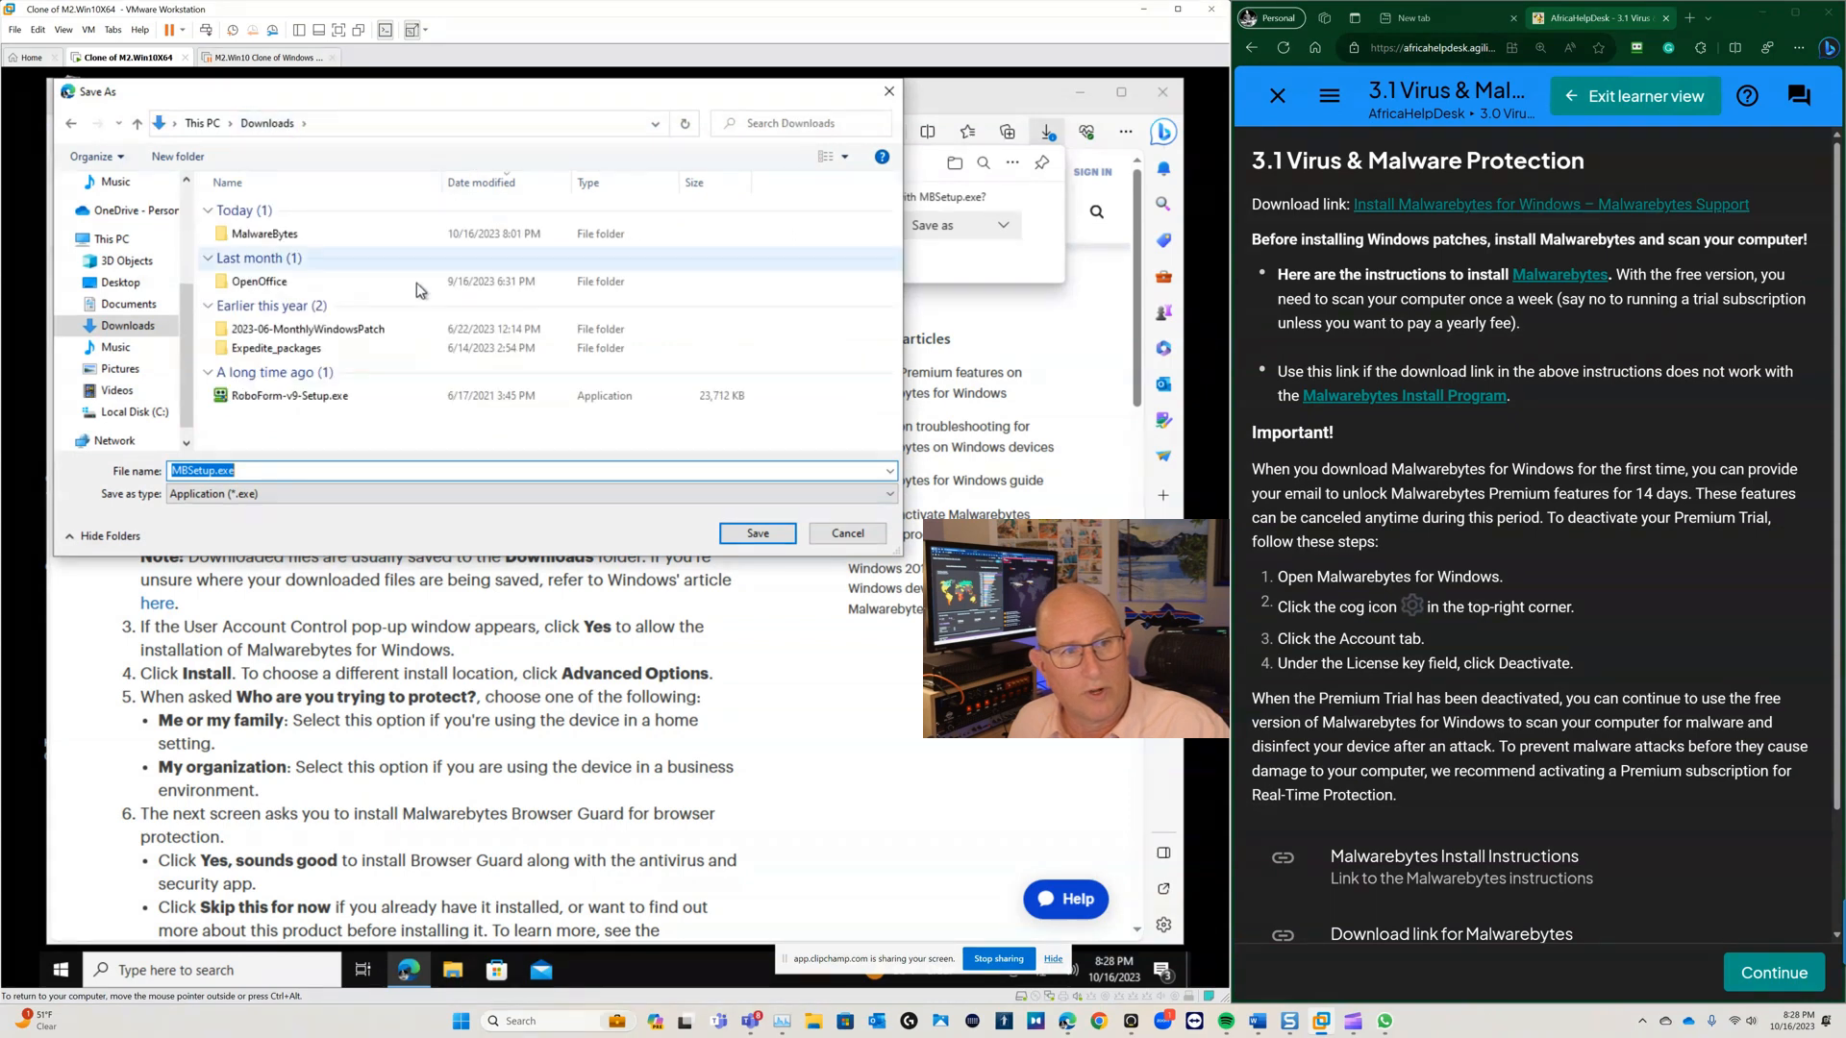
{"action": "left_click", "coordinate": [253, 238]}
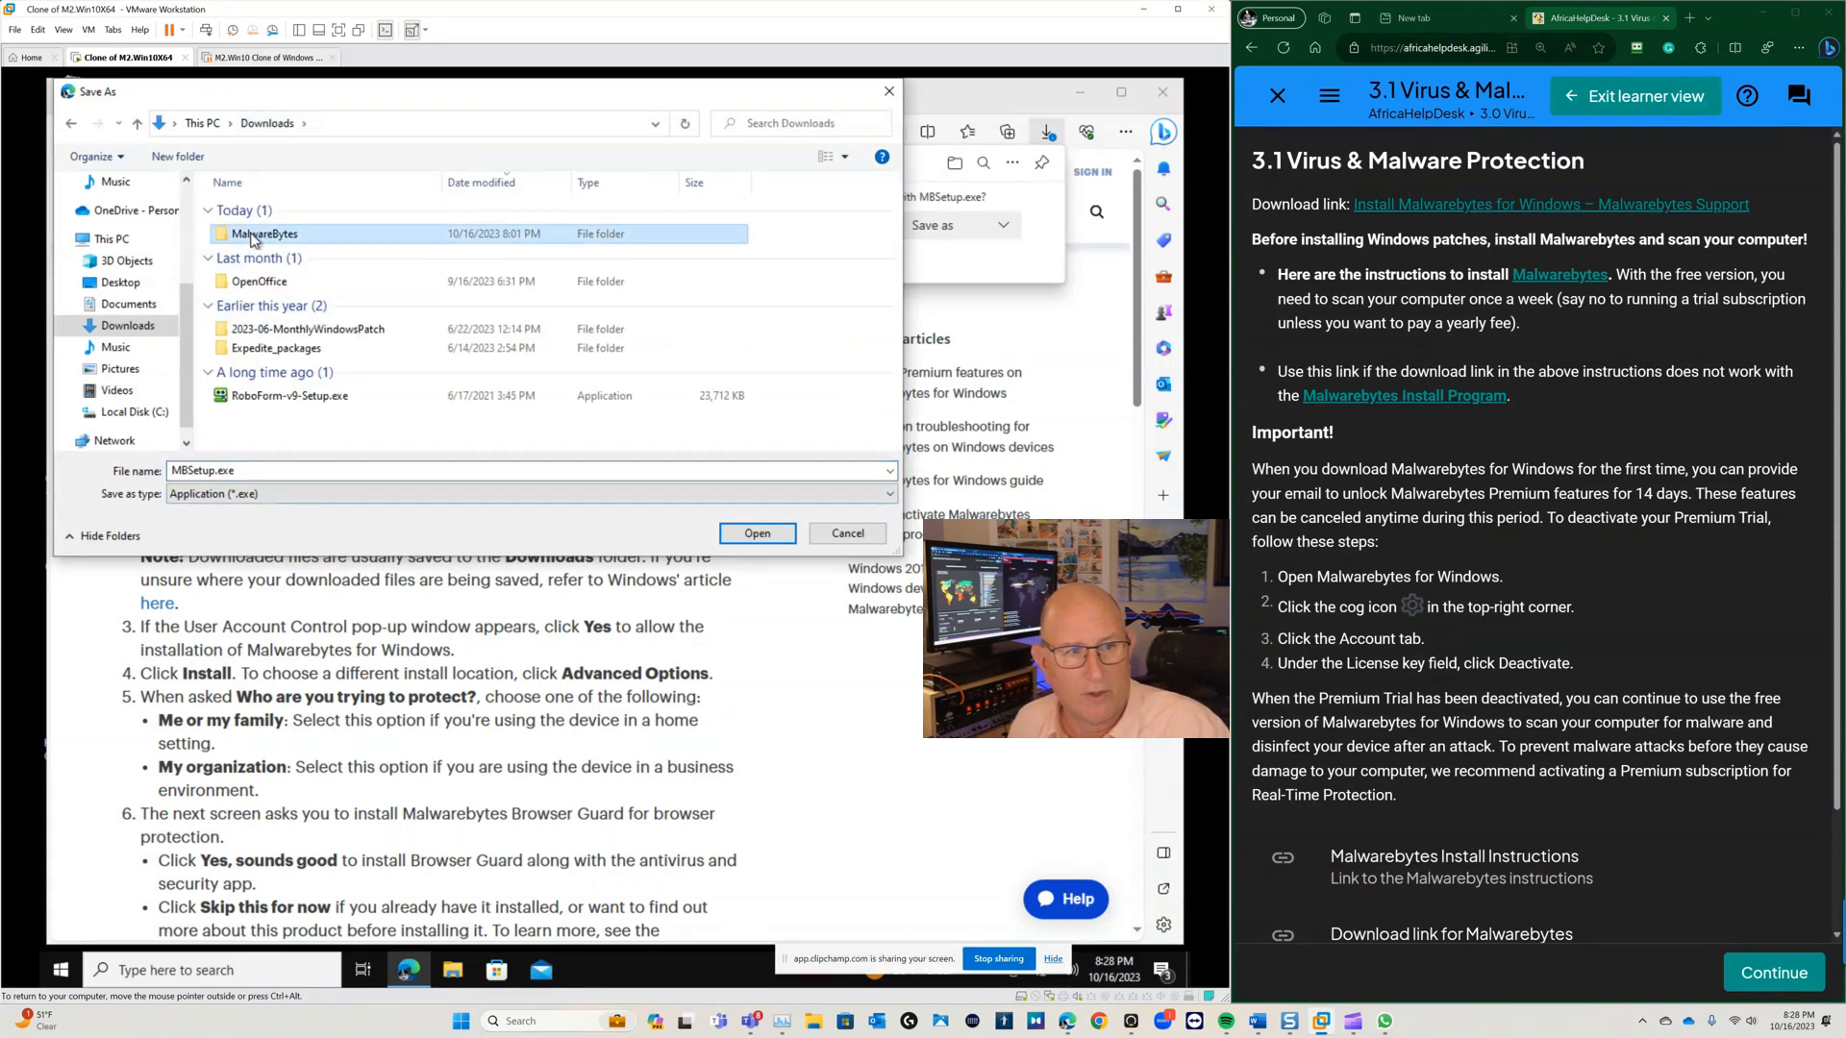
{"action": "left_click", "coordinate": [270, 240]}
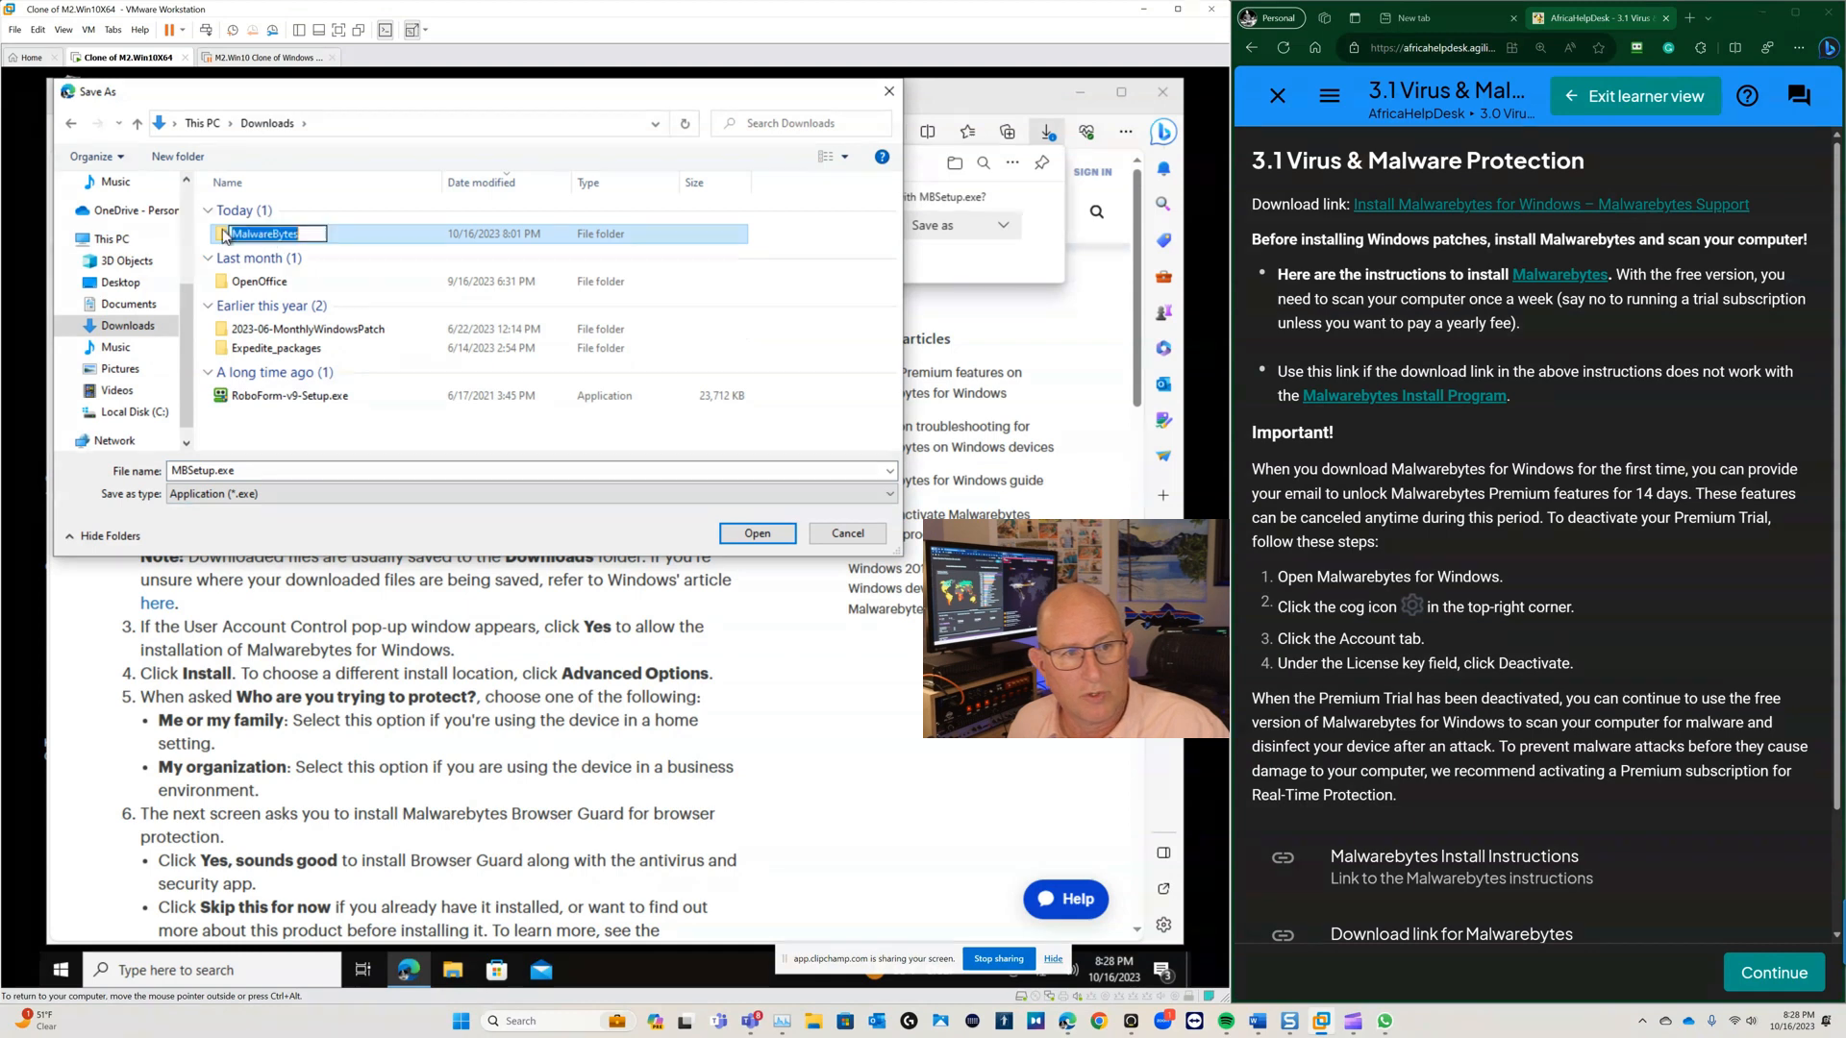
{"action": "double_click", "coordinate": [221, 235]}
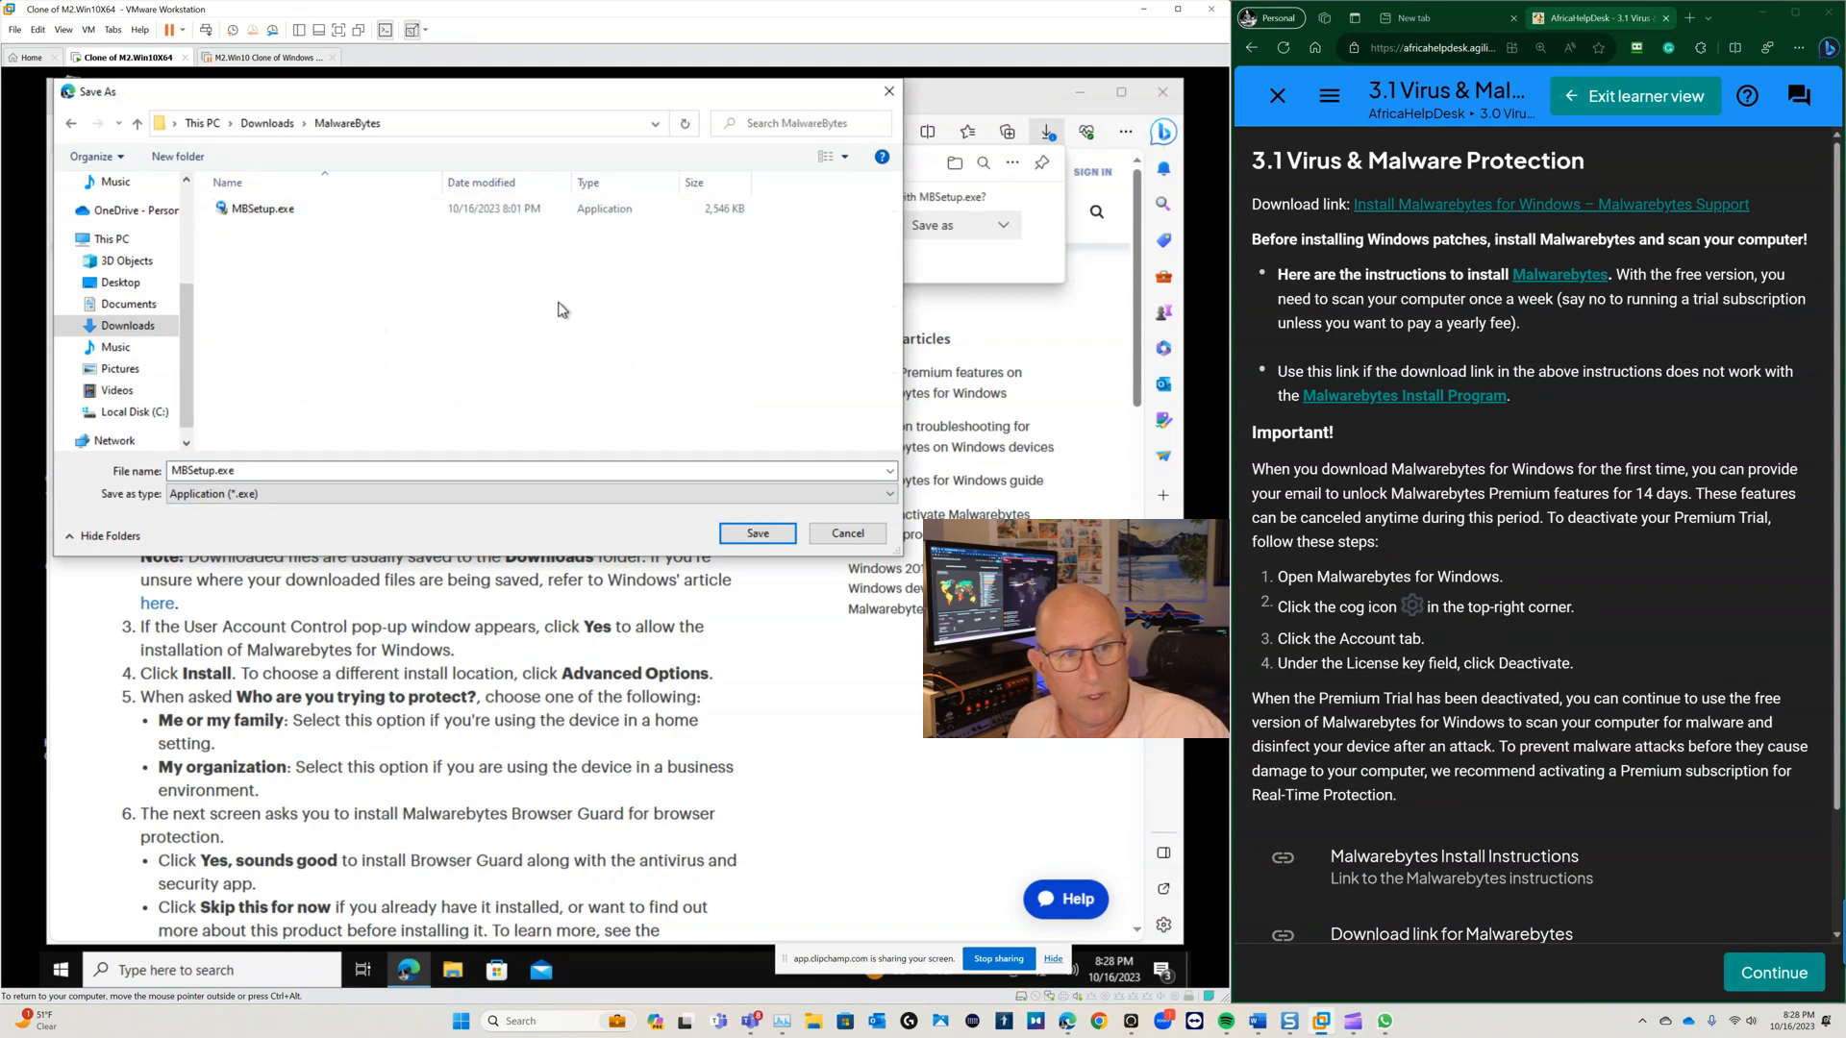
{"action": "left_click", "coordinate": [740, 533]}
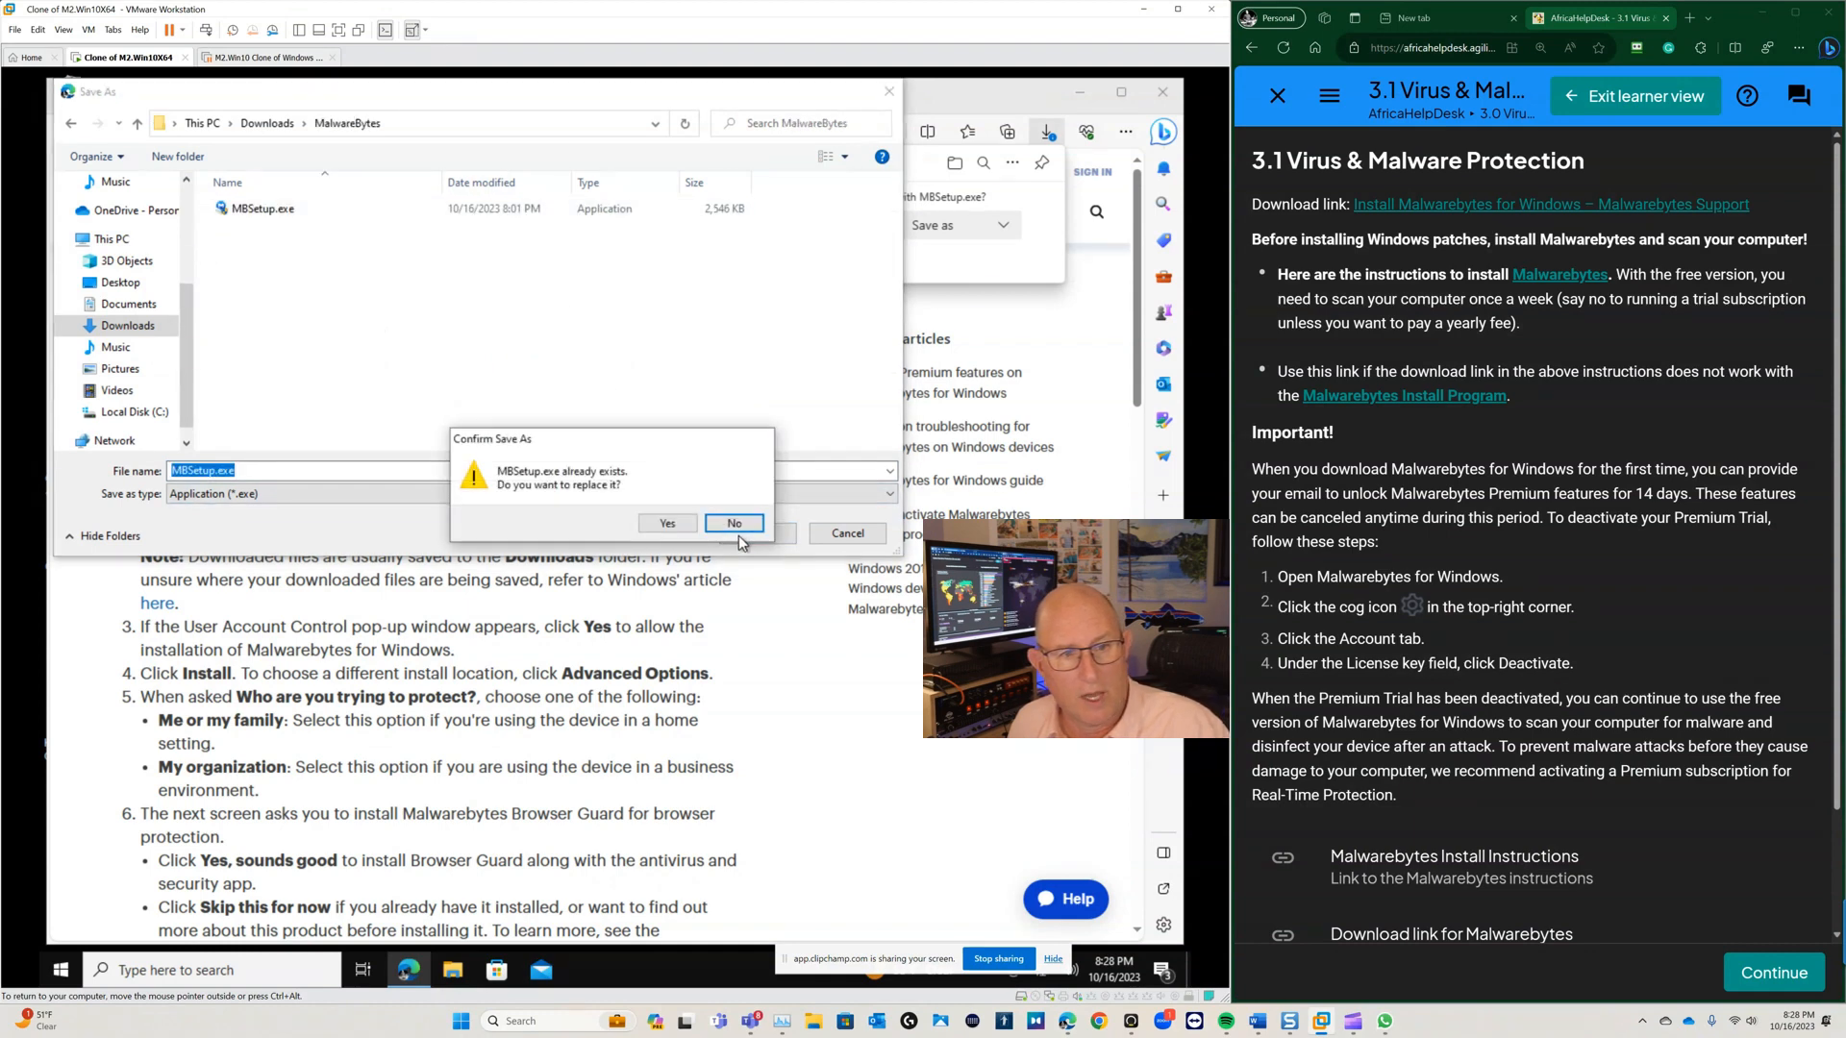
{"action": "left_click", "coordinate": [667, 525]}
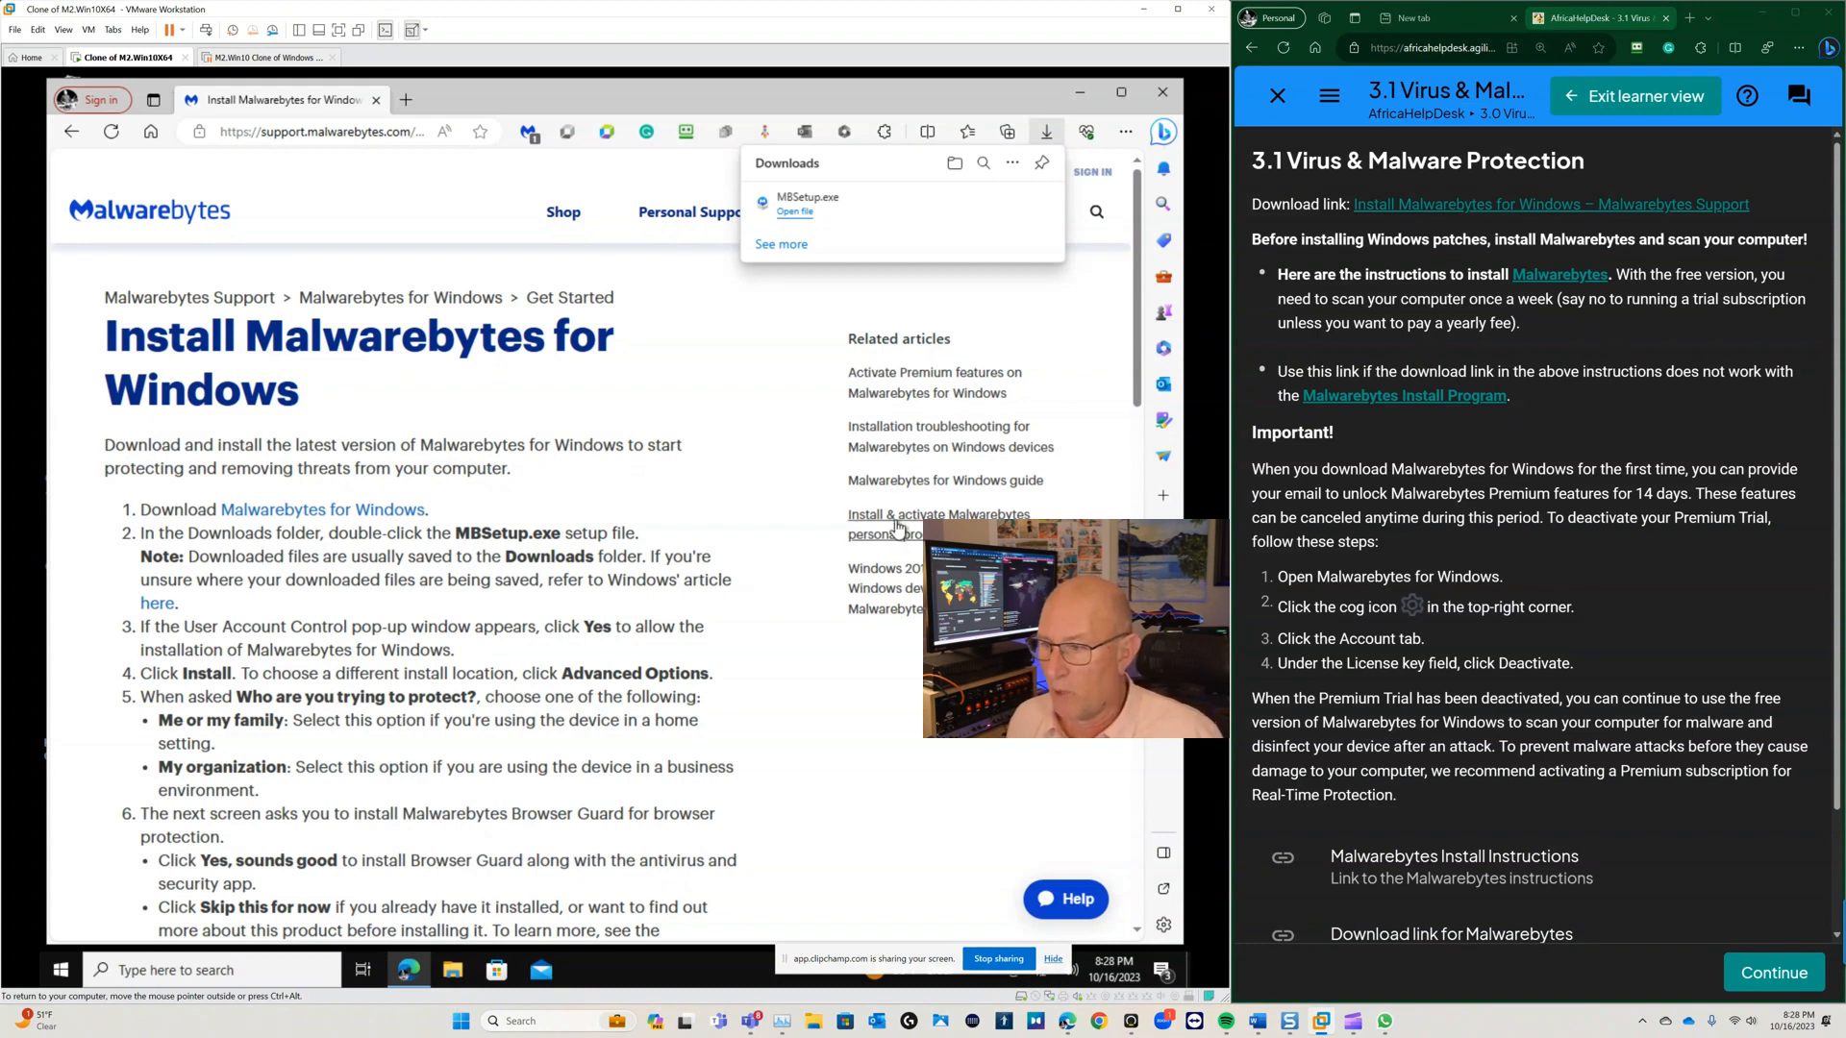
Show the downloaded MBSetup.exe in its folder and run it as administrator, allowing it to make changes to the device
{"action": "scroll", "coordinate": [1601, 652], "scroll_direction": "down", "scroll_amount": 2}
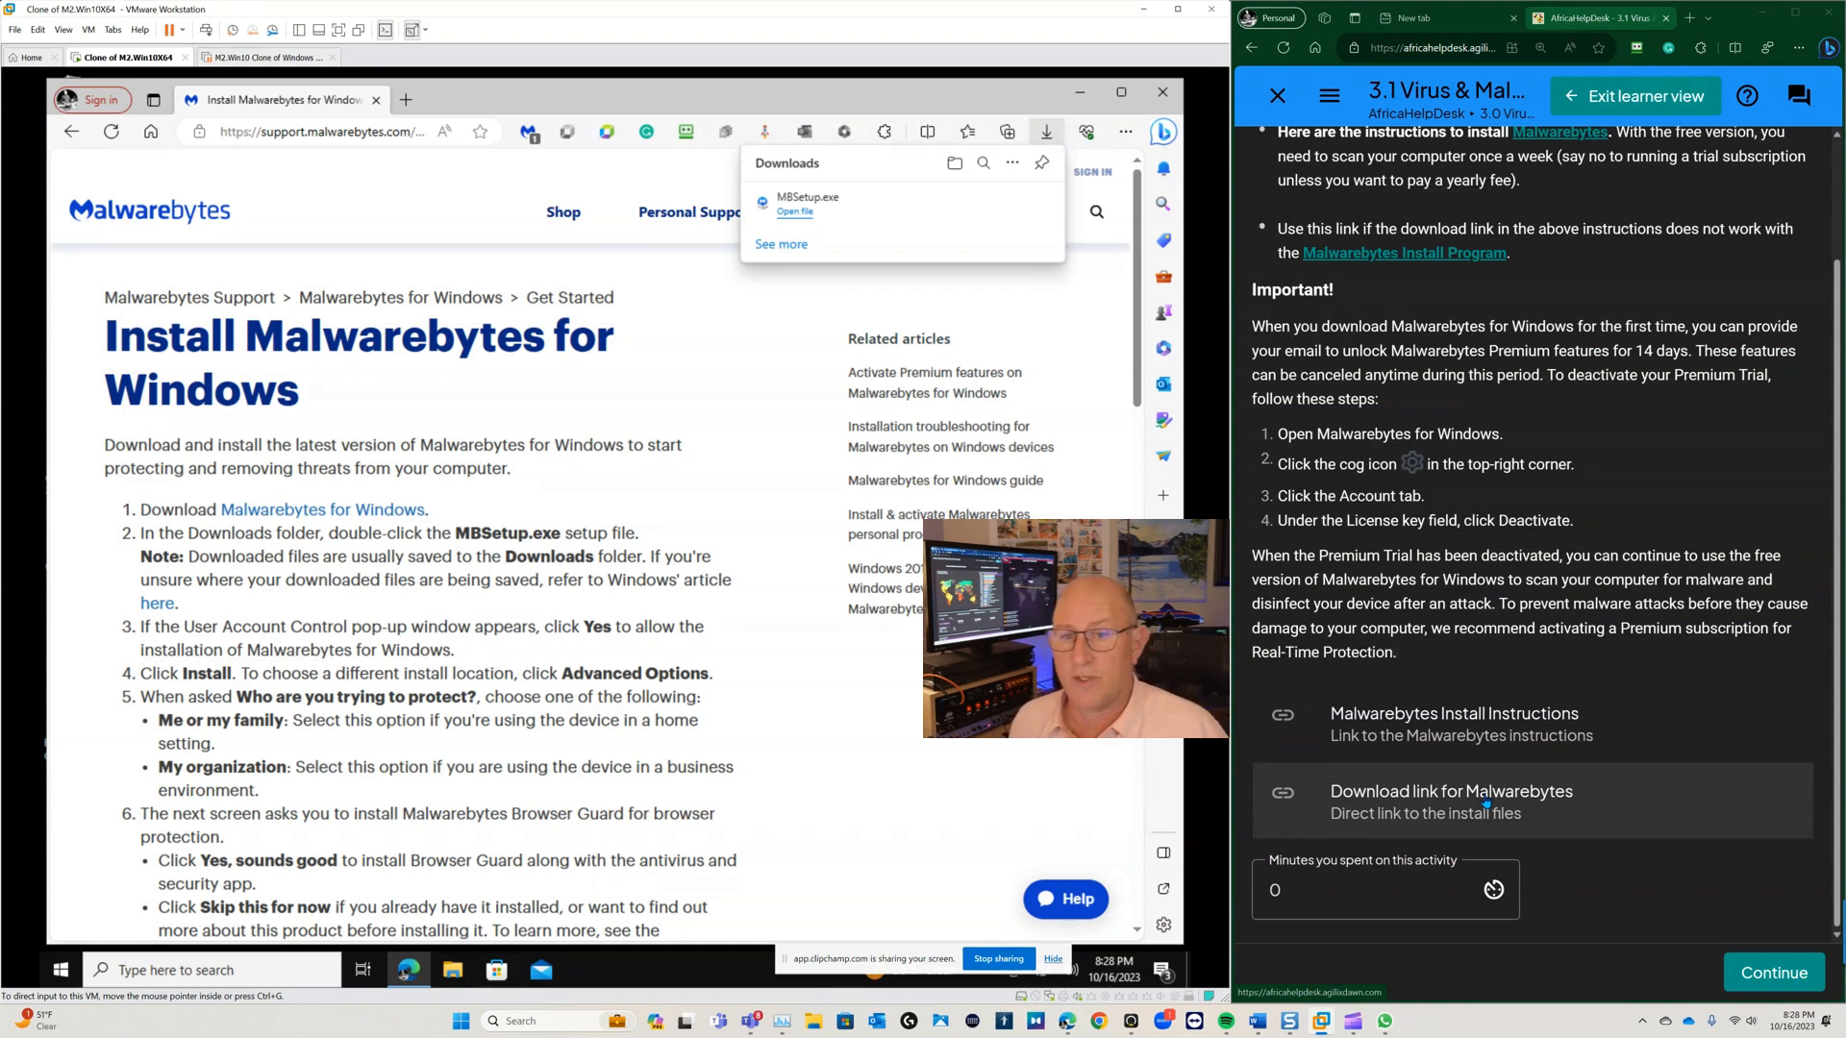
{"action": "scroll", "coordinate": [1486, 806], "scroll_direction": "up", "scroll_amount": 2}
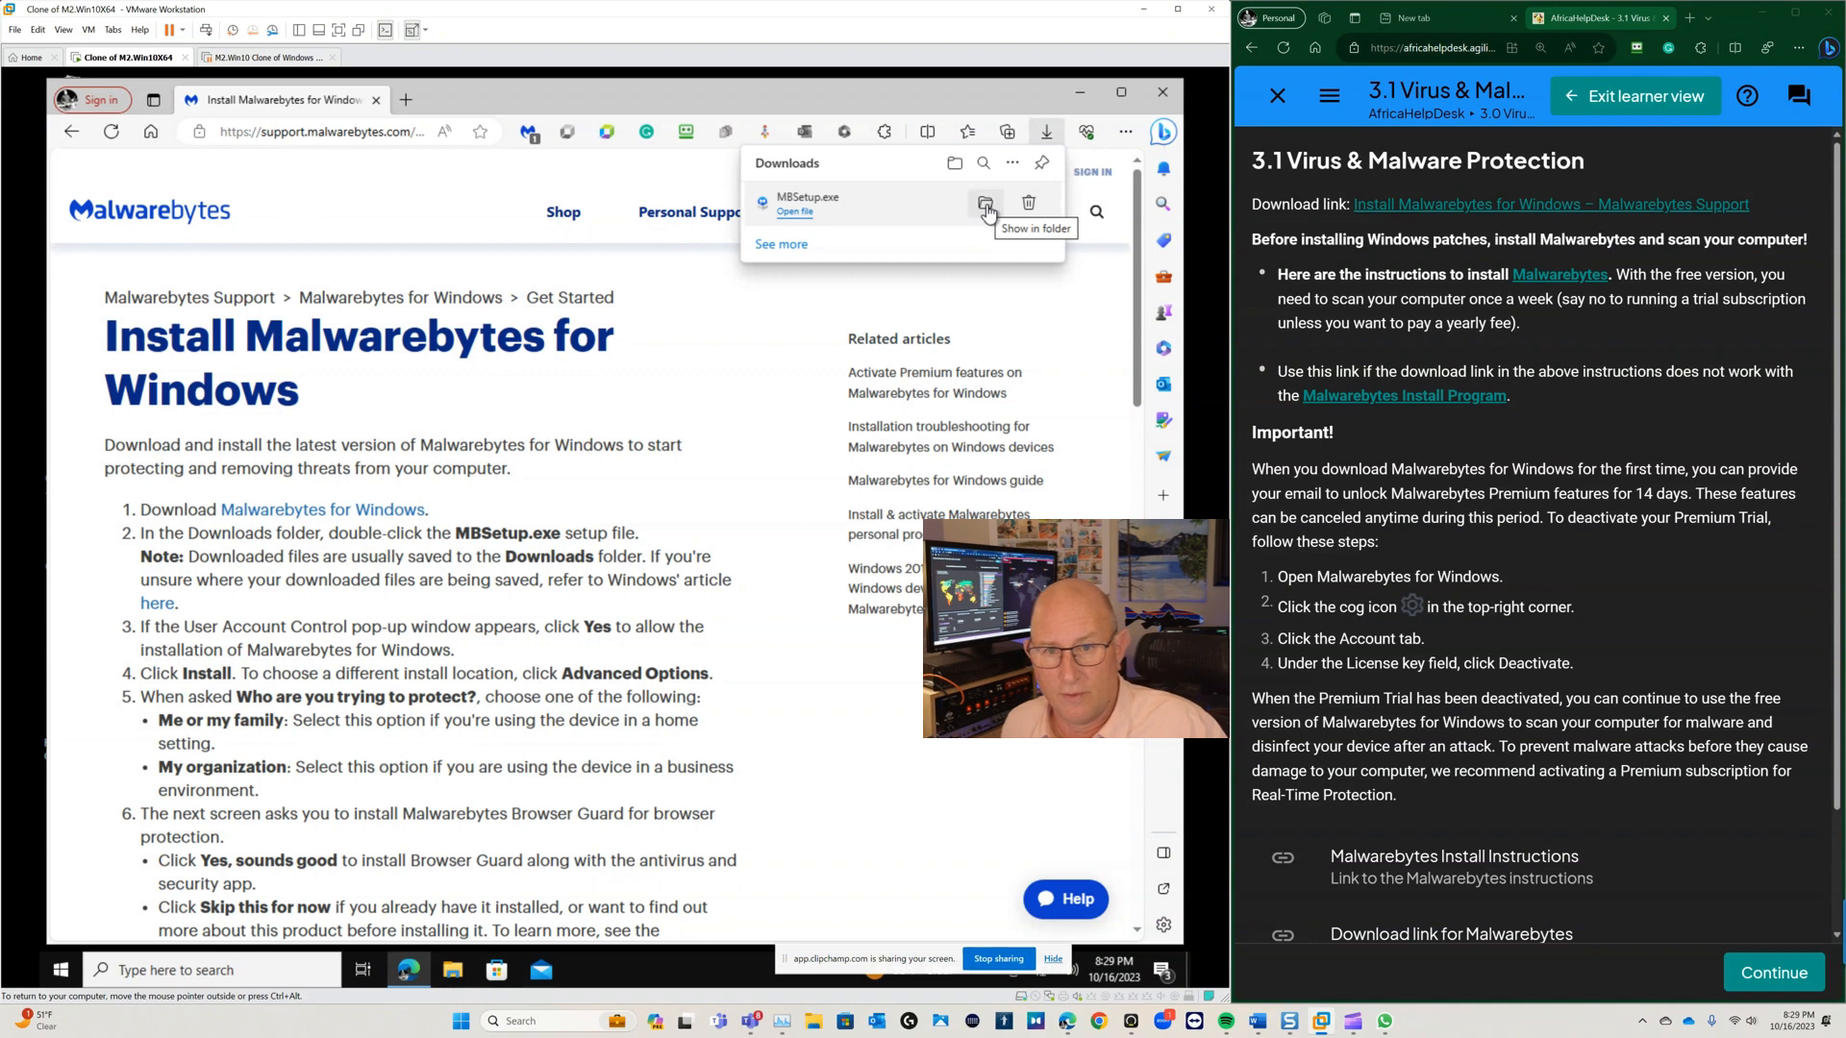
{"action": "left_click", "coordinate": [986, 205]}
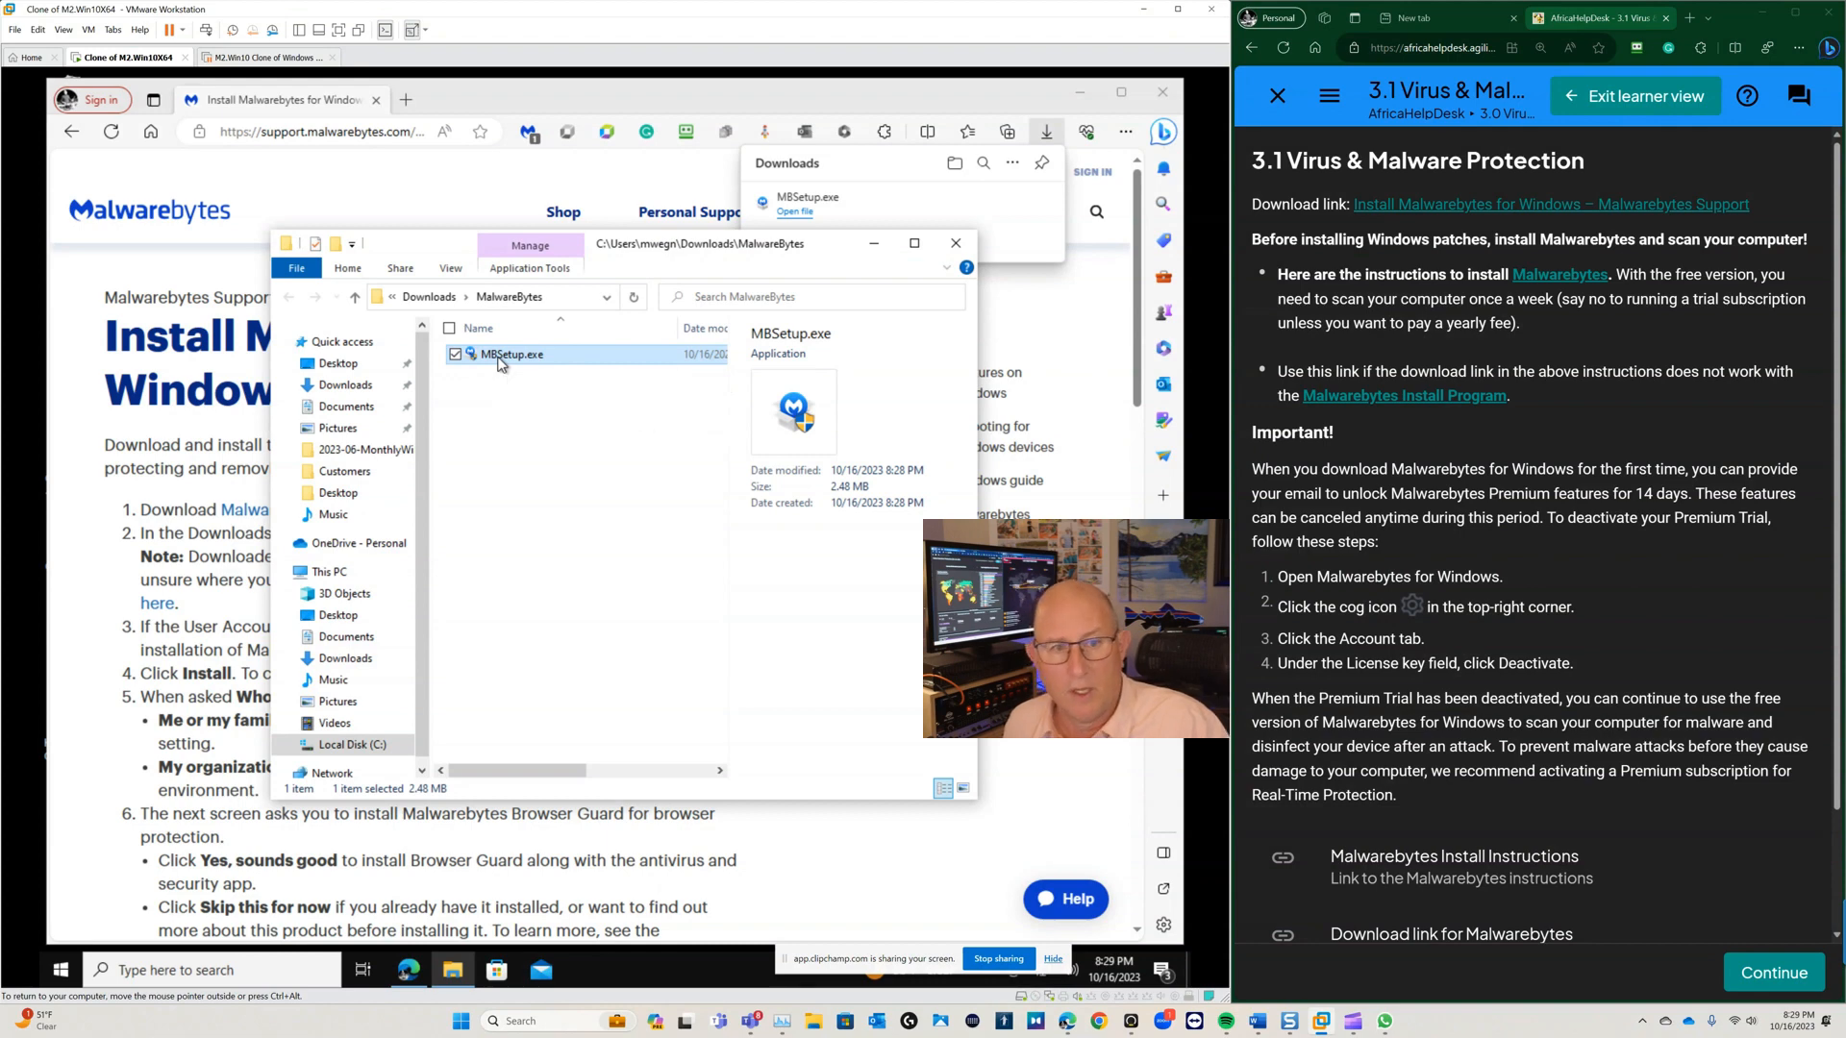
{"action": "right_click", "coordinate": [502, 363]}
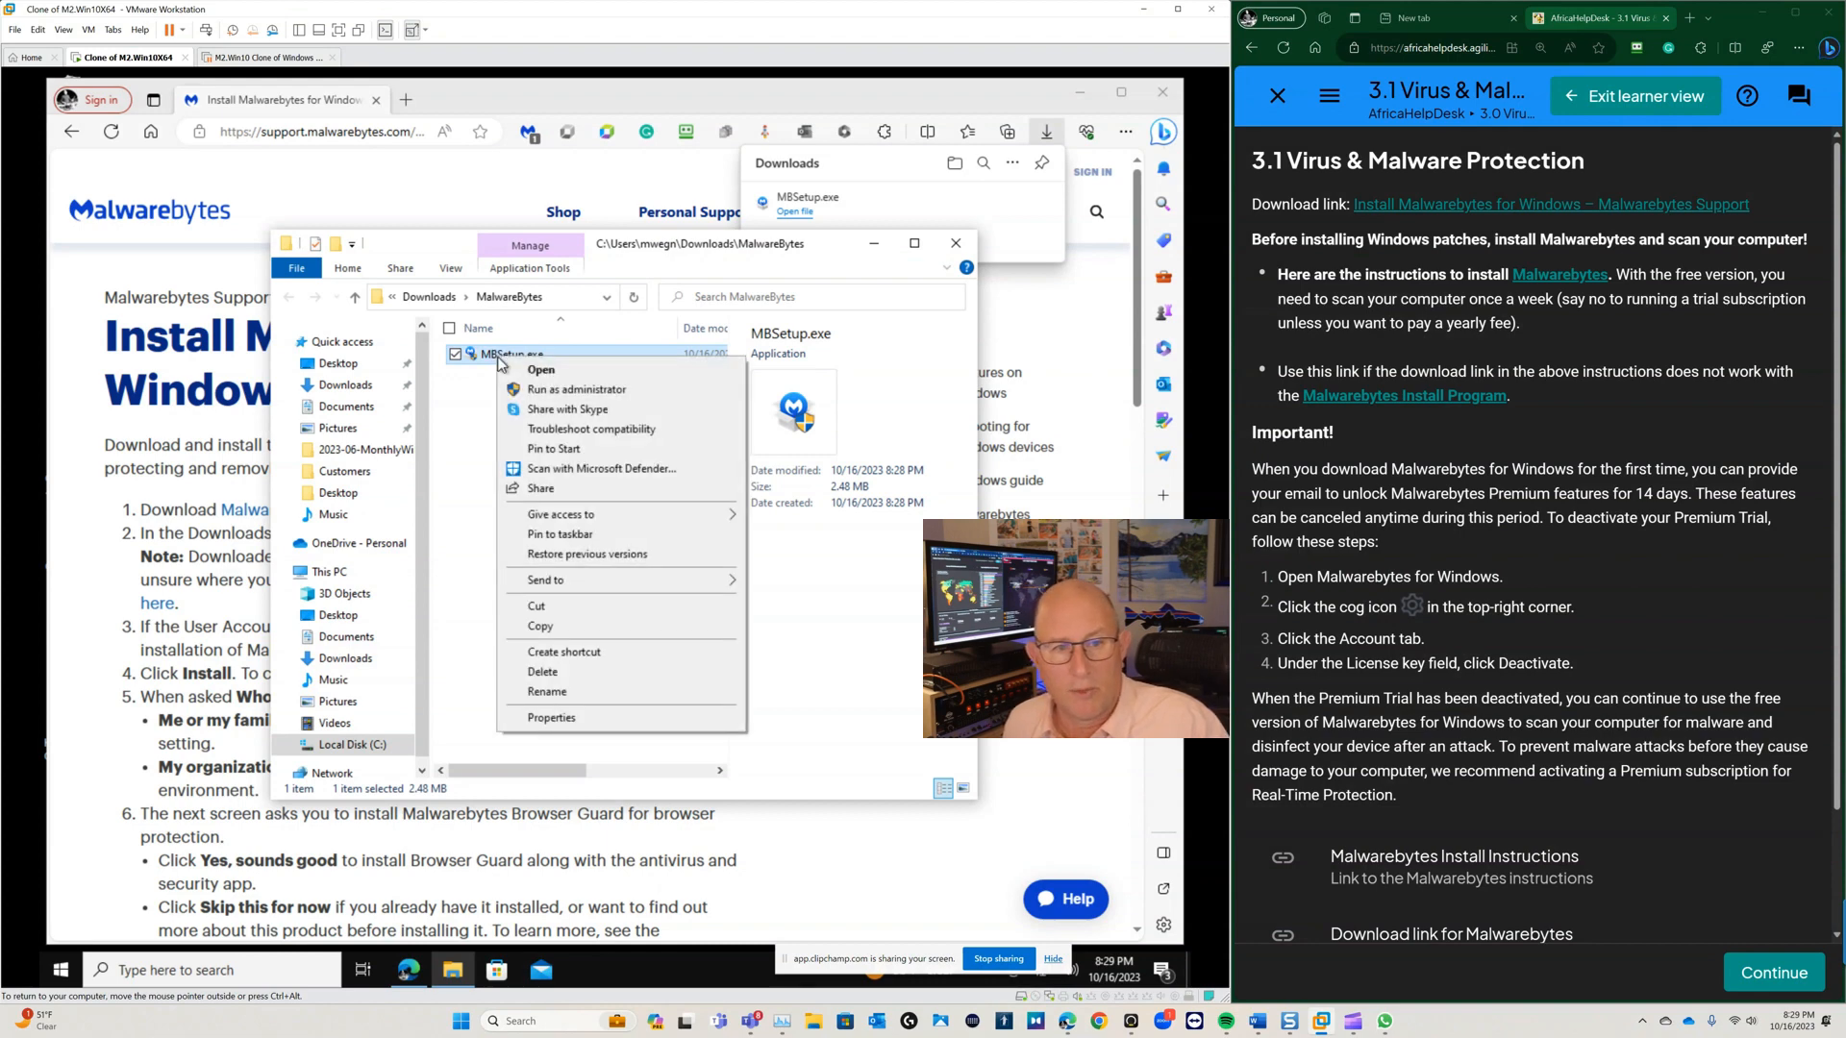
{"action": "left_click", "coordinate": [577, 391]}
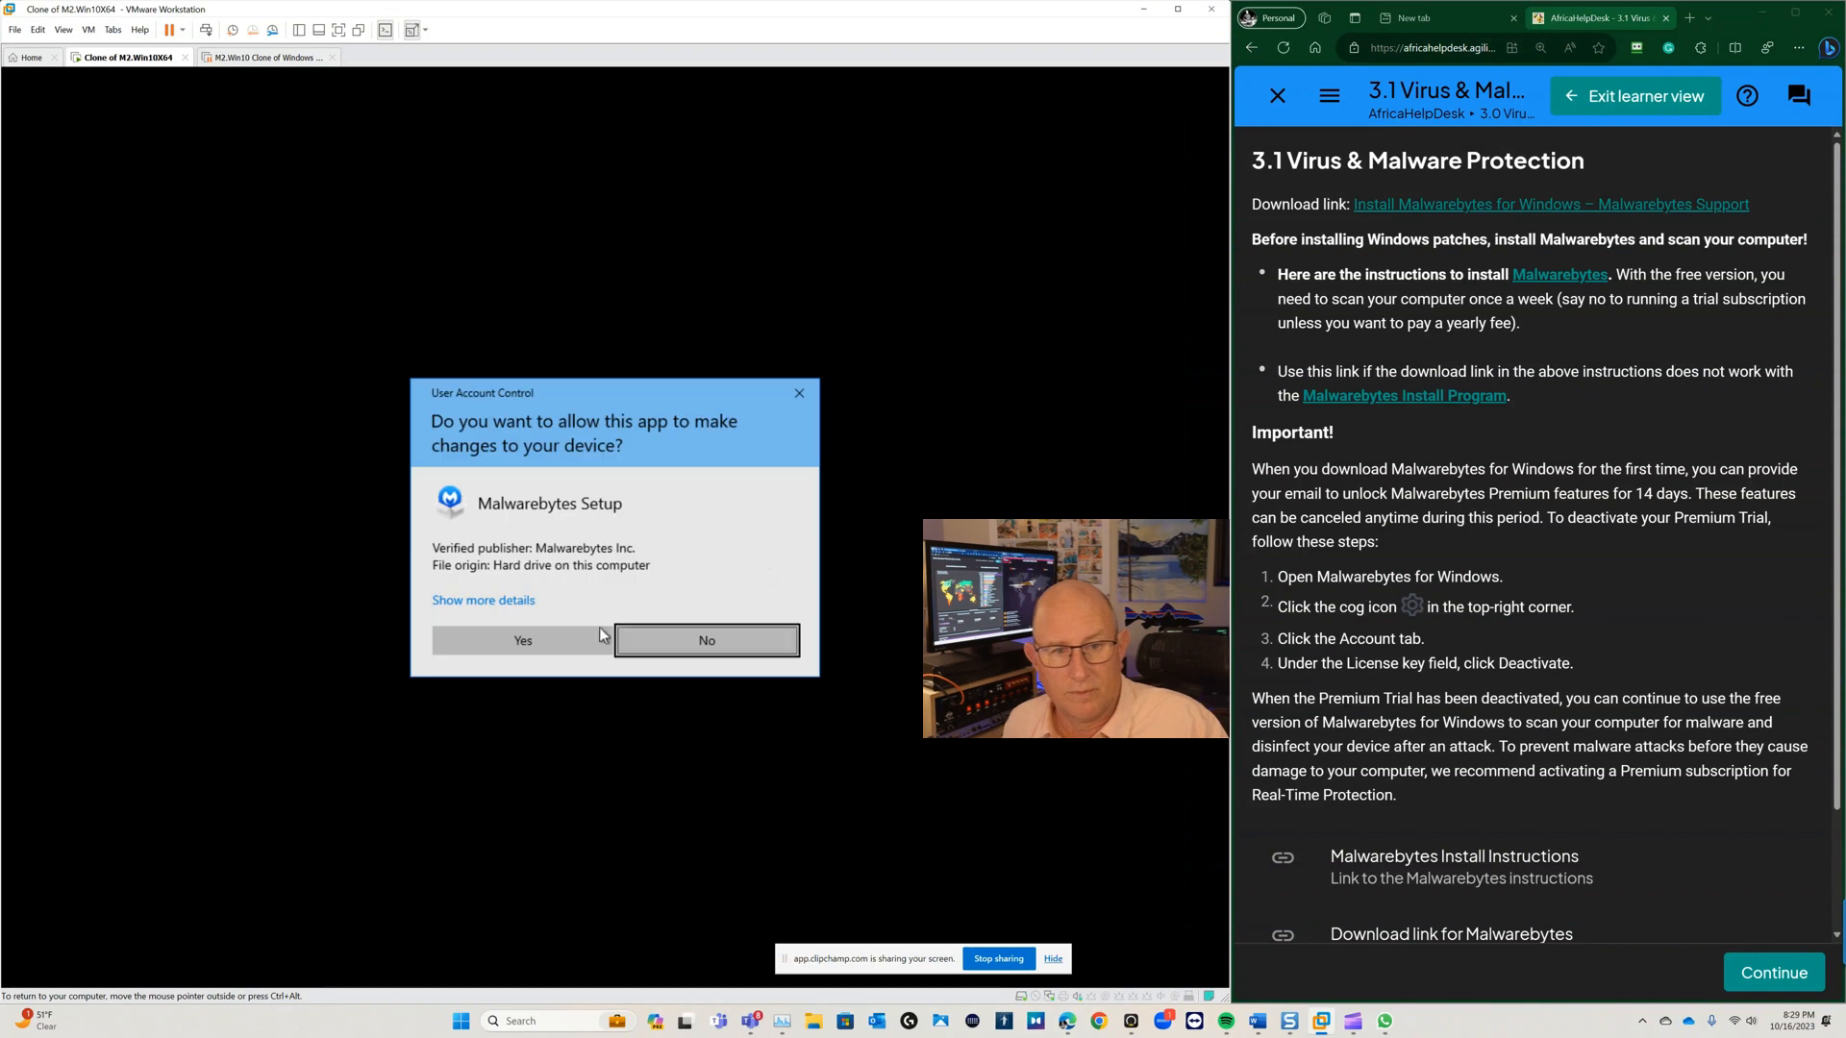
{"action": "left_click", "coordinate": [575, 639]}
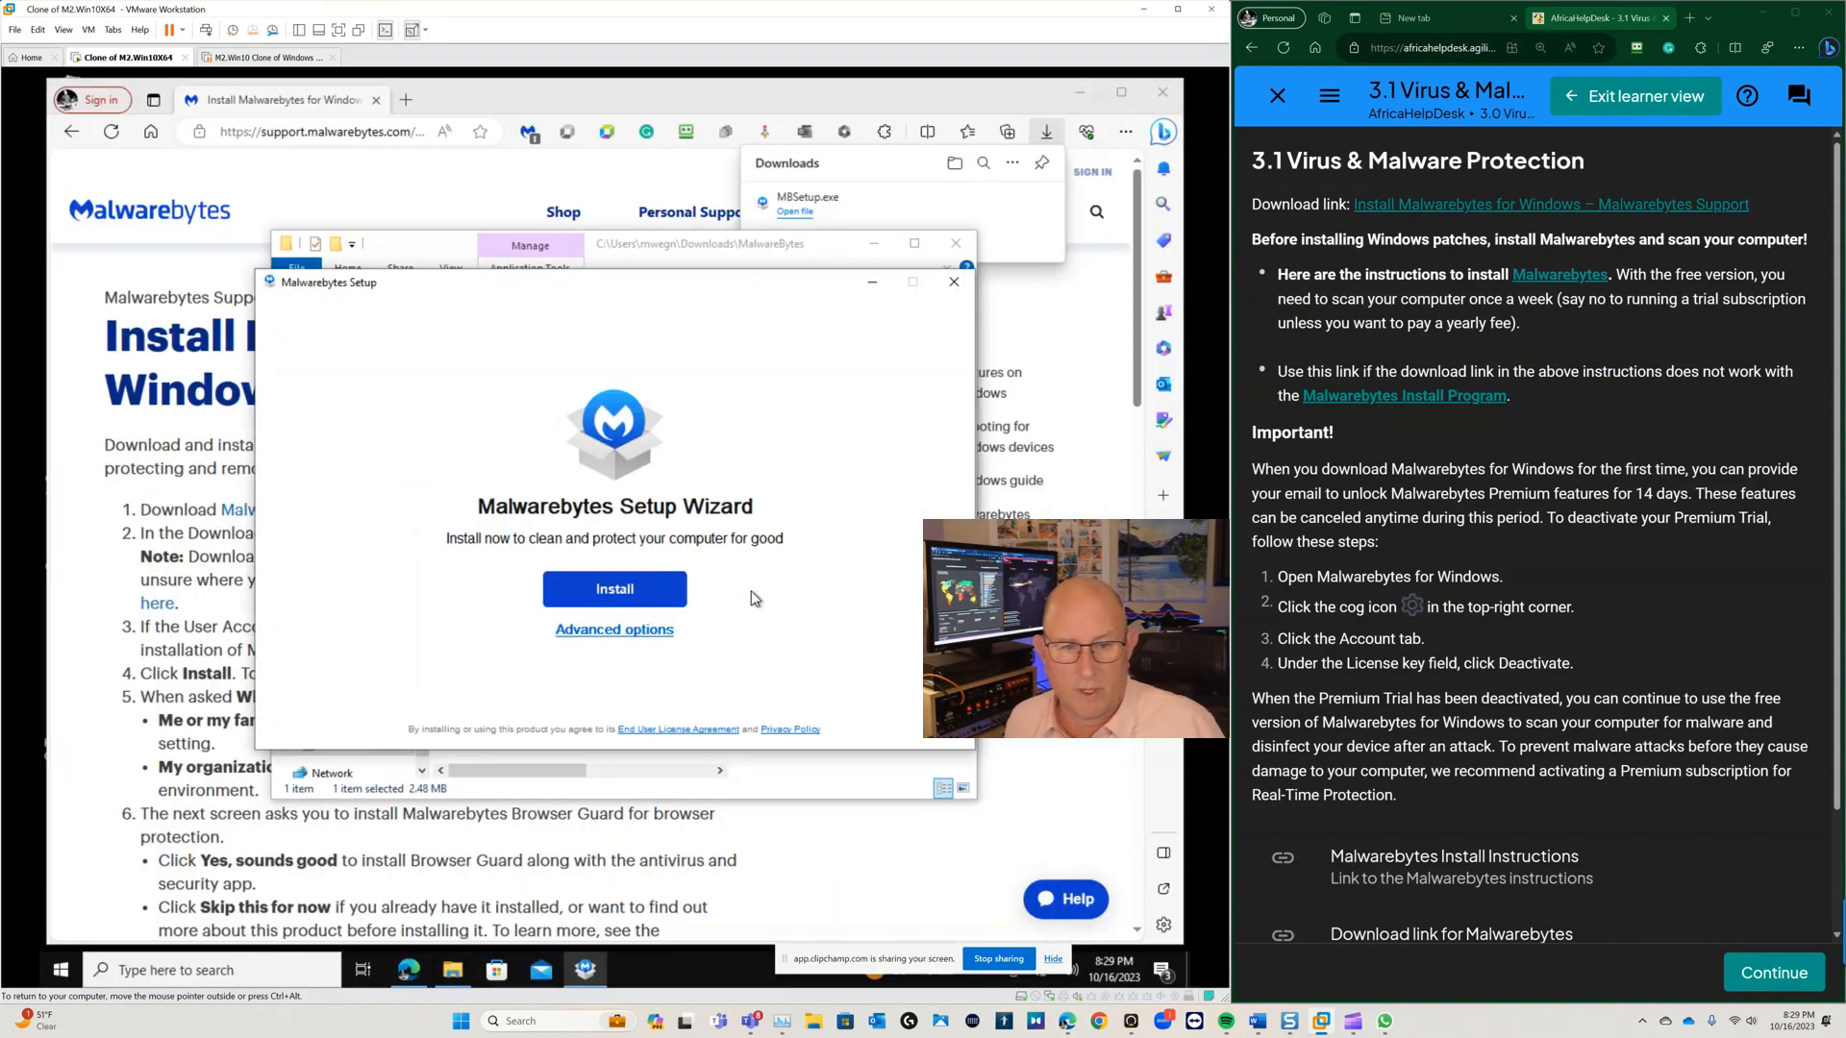
Set the installer language to English in the advanced setup options and save them
{"action": "left_click", "coordinate": [671, 641]}
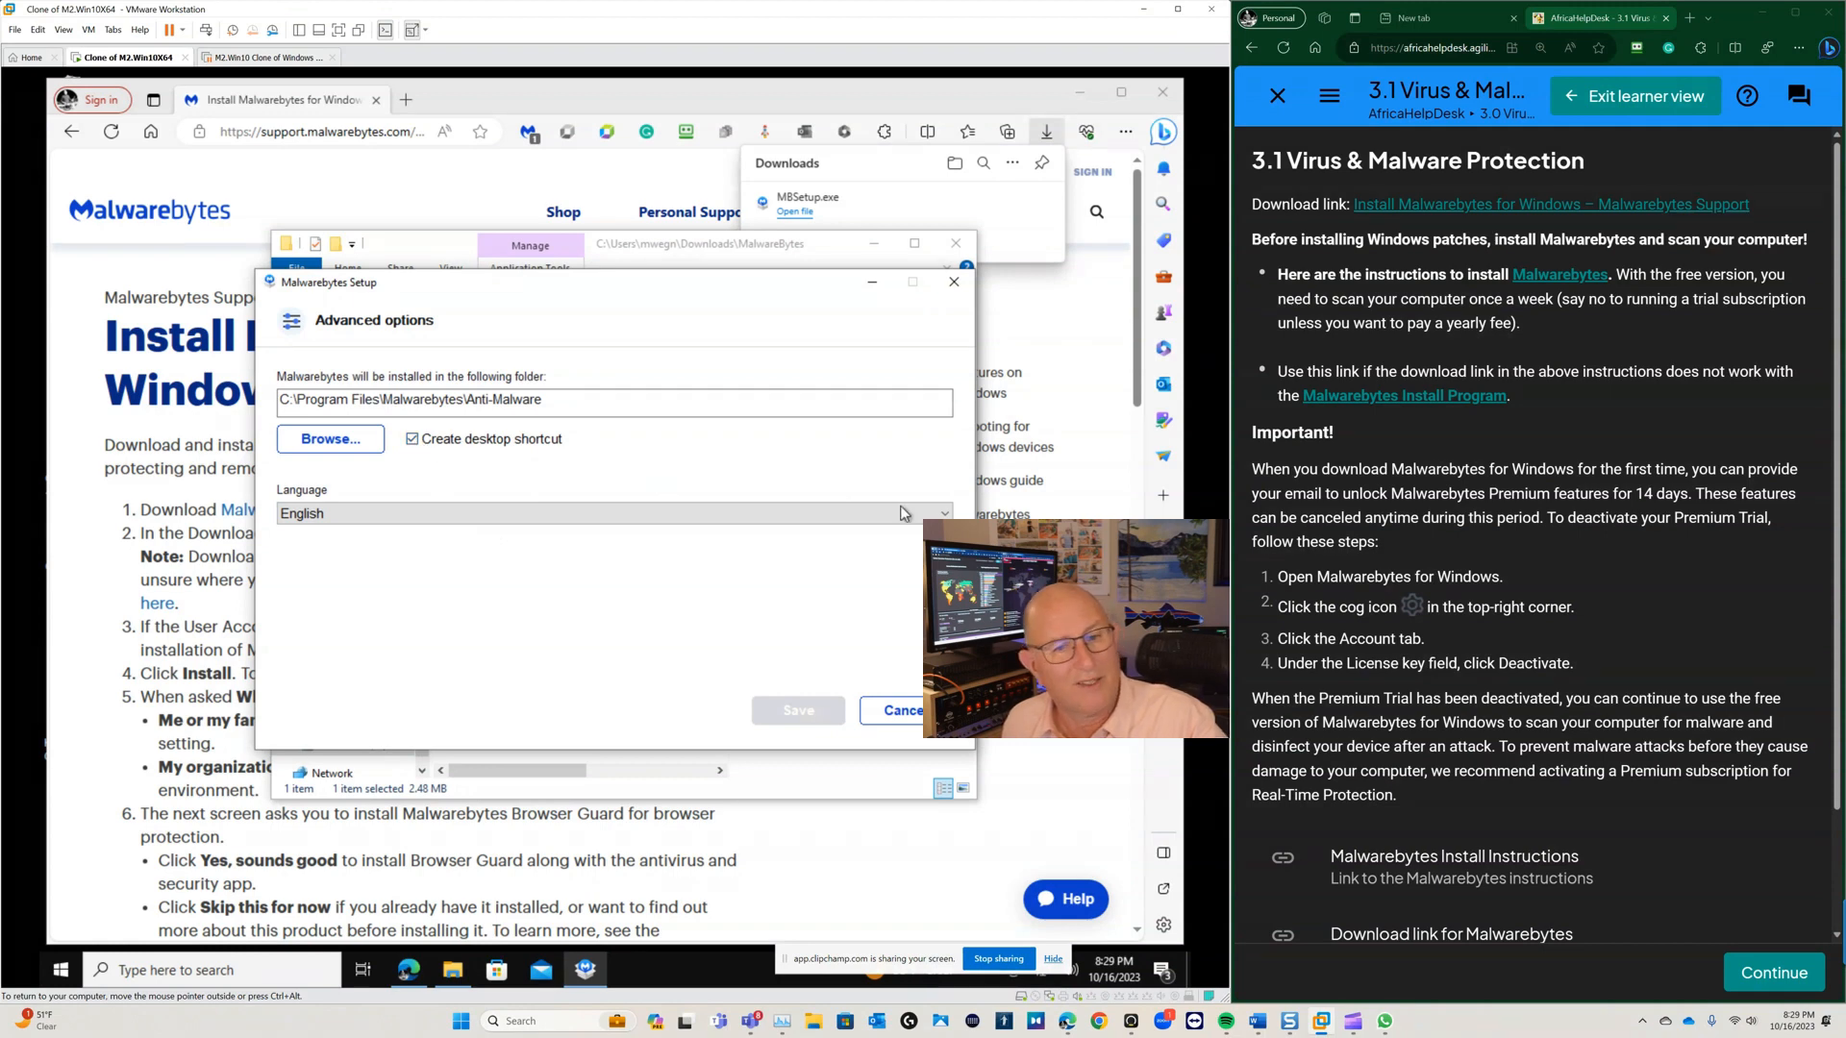
{"action": "left_click", "coordinate": [947, 516]}
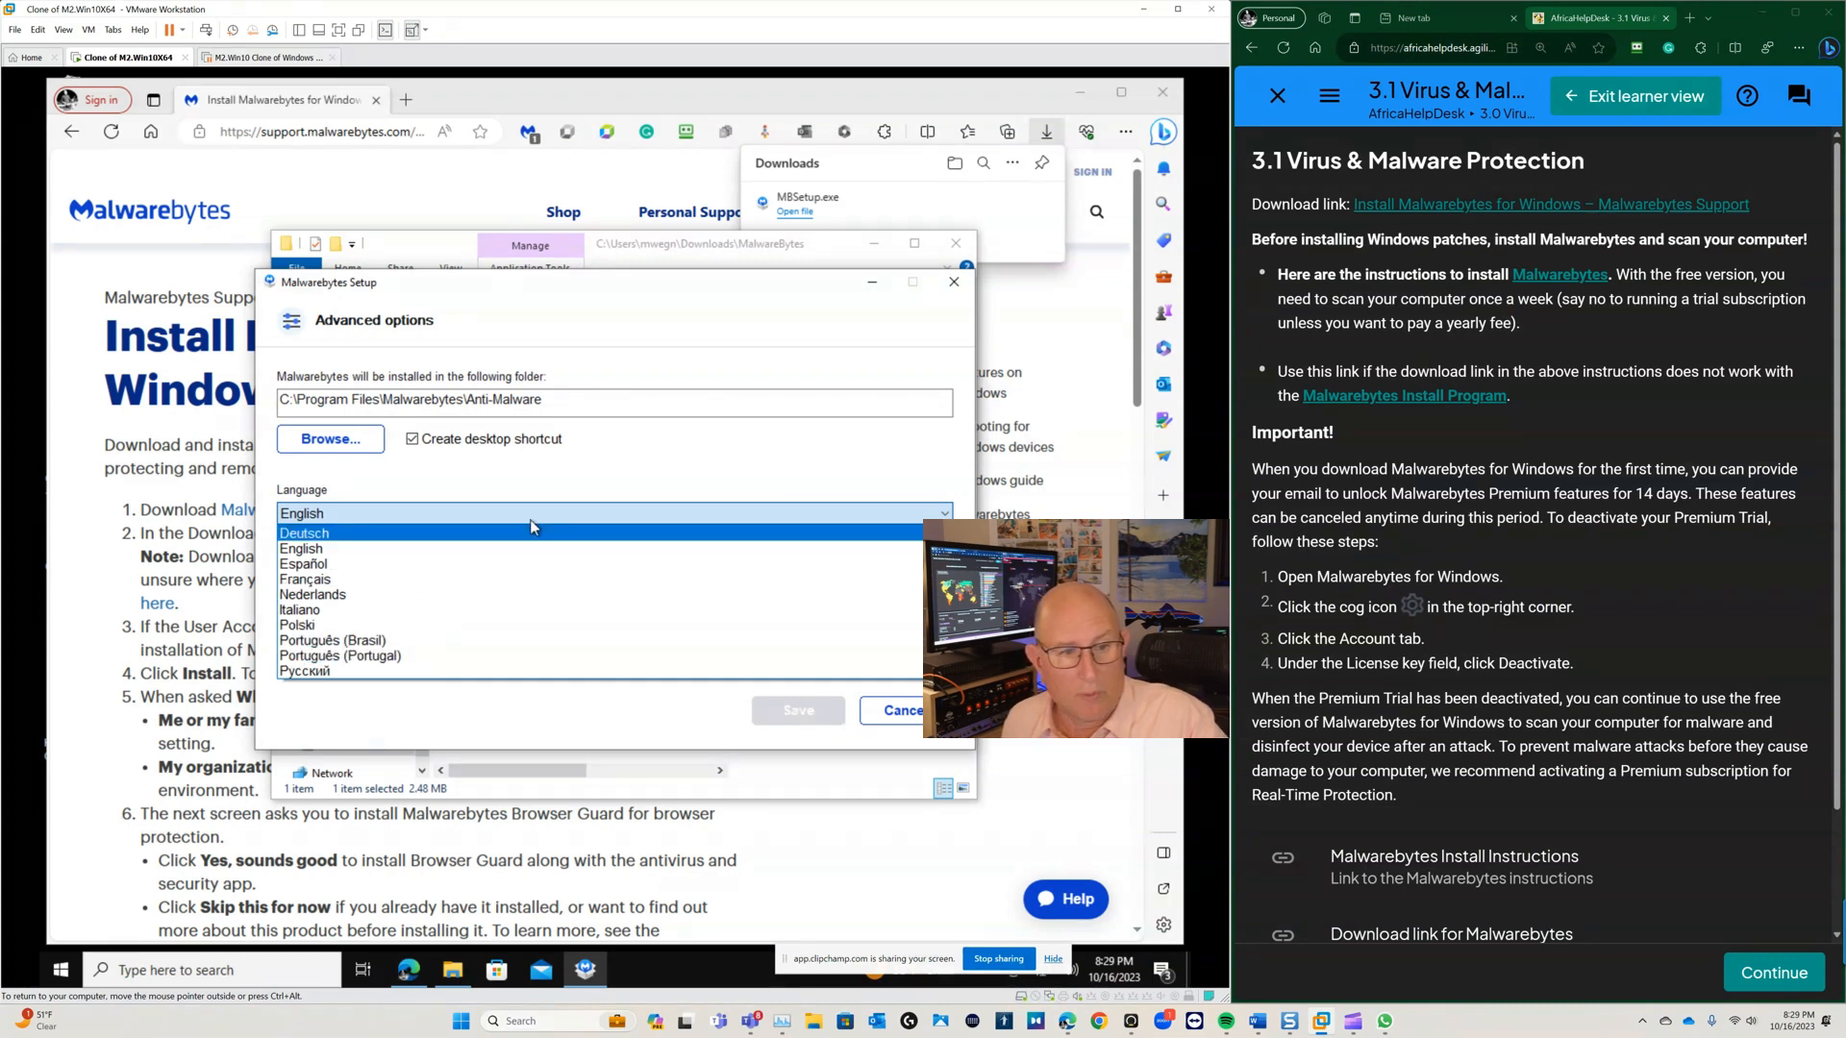
{"action": "left_click", "coordinate": [446, 553]}
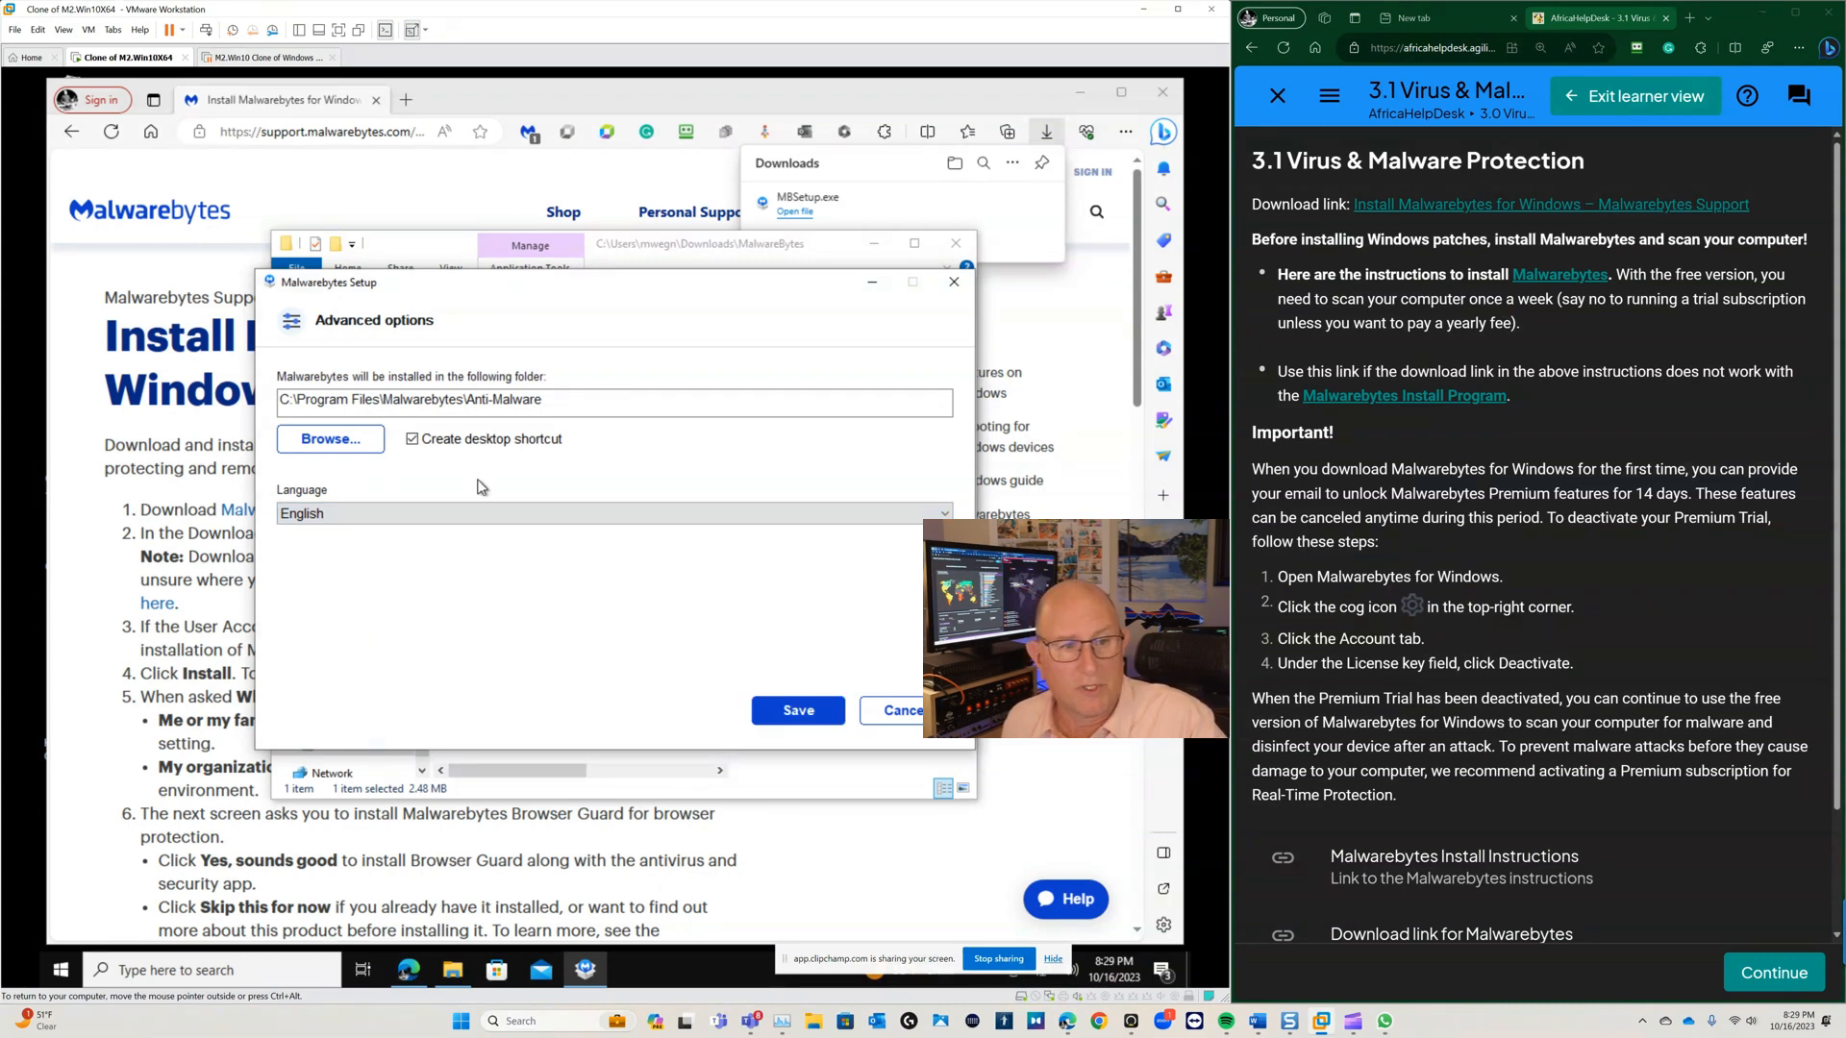
{"action": "left_click", "coordinate": [794, 713]}
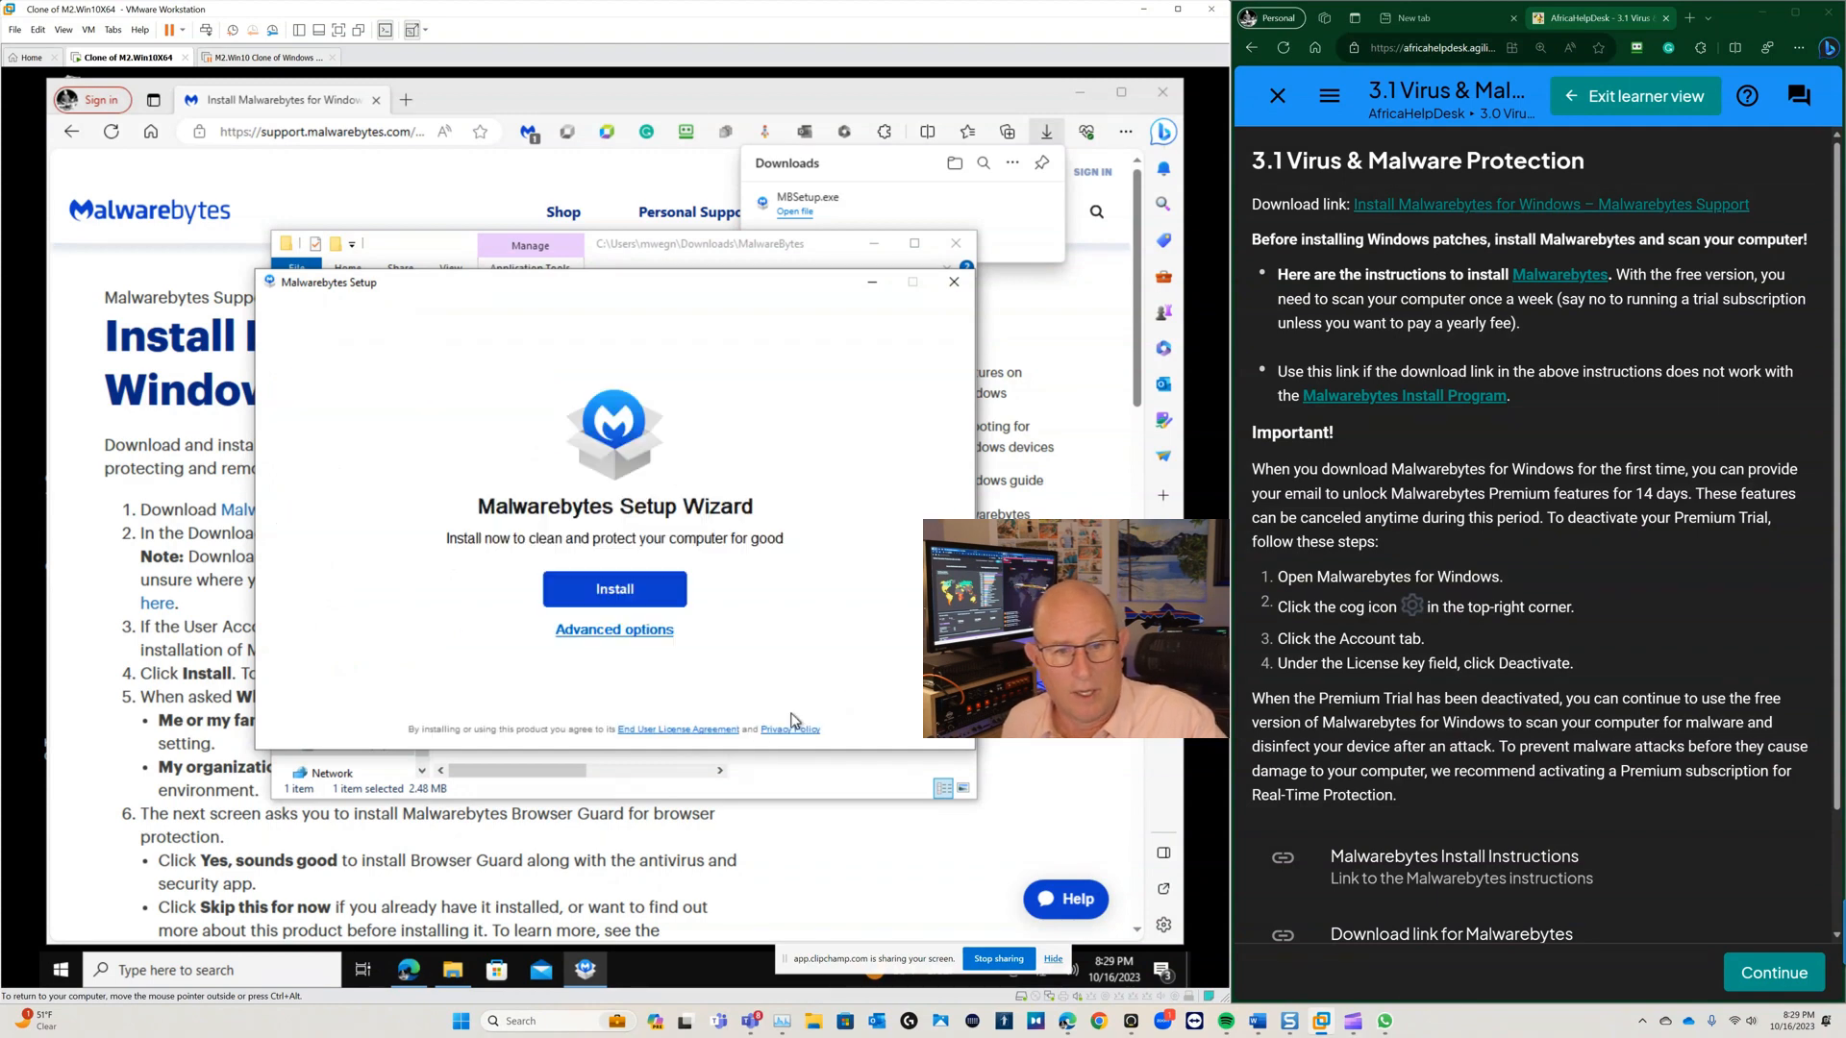
Install Malwarebytes with the Personal protection type and open the program once setup completes
{"action": "left_click", "coordinate": [642, 593]}
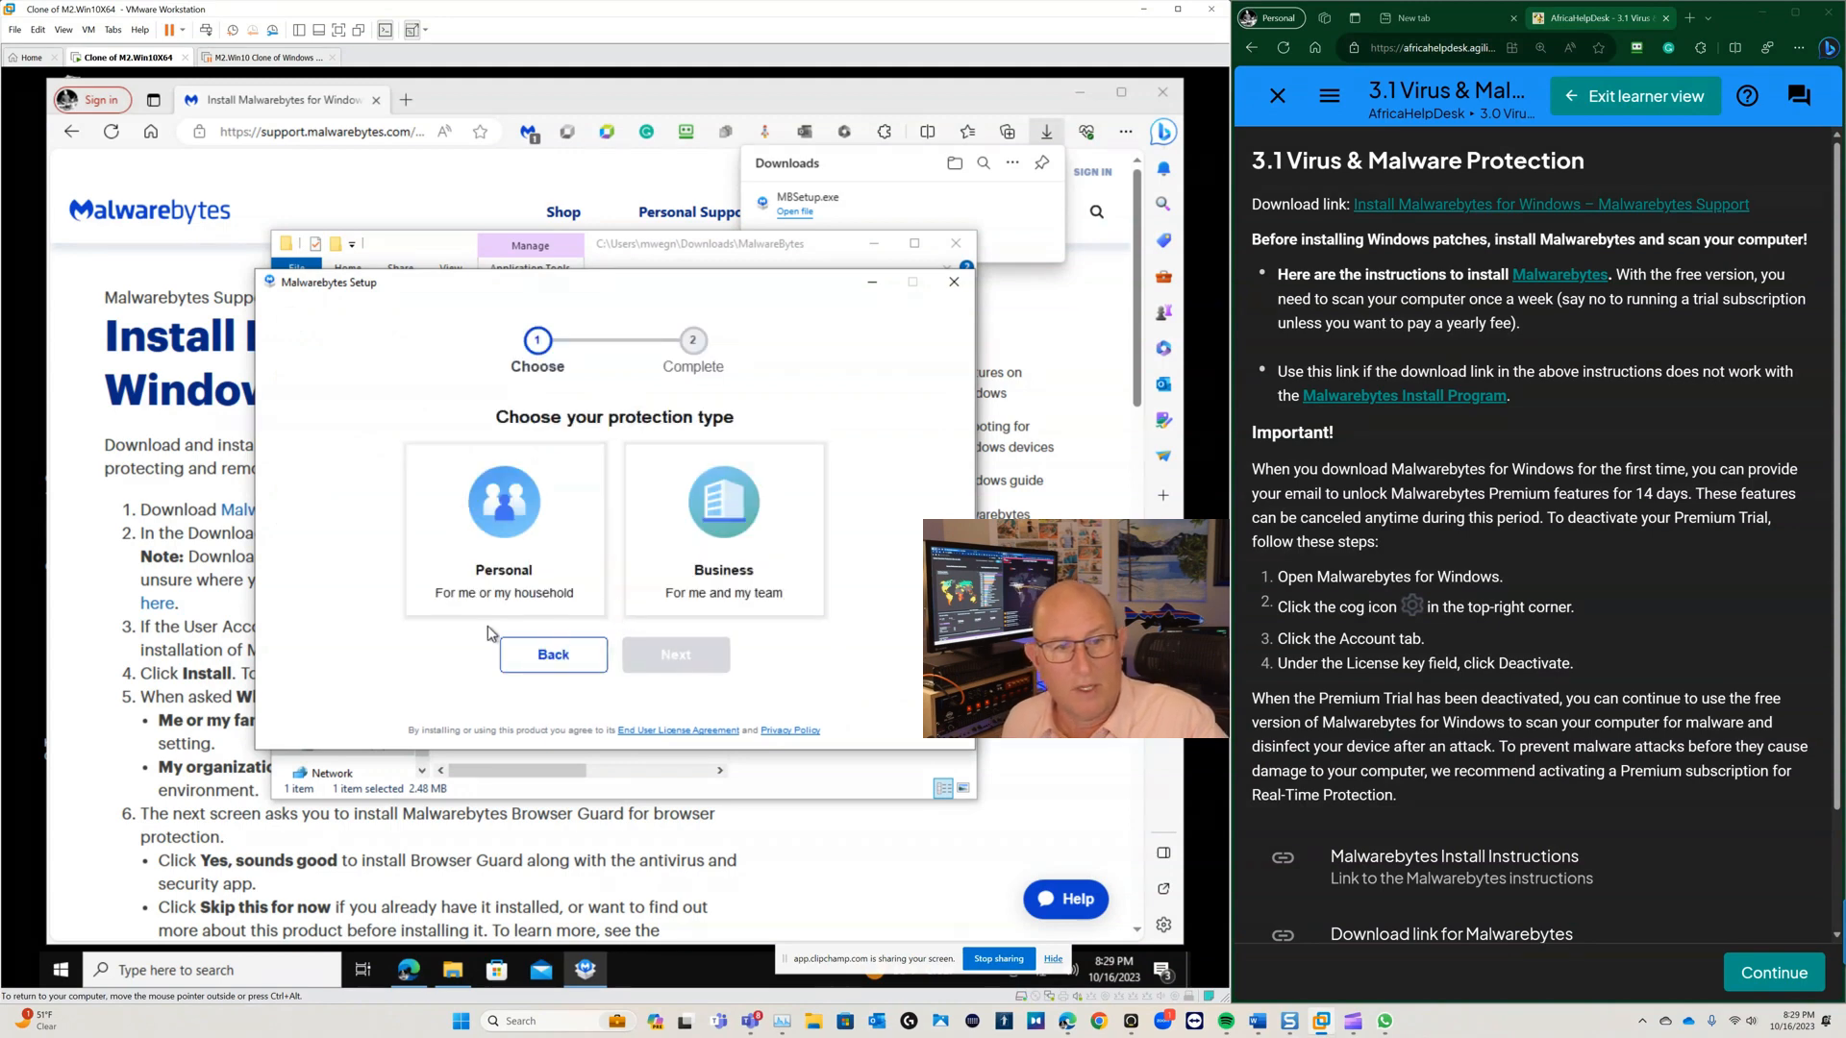
{"action": "left_click", "coordinate": [512, 508]}
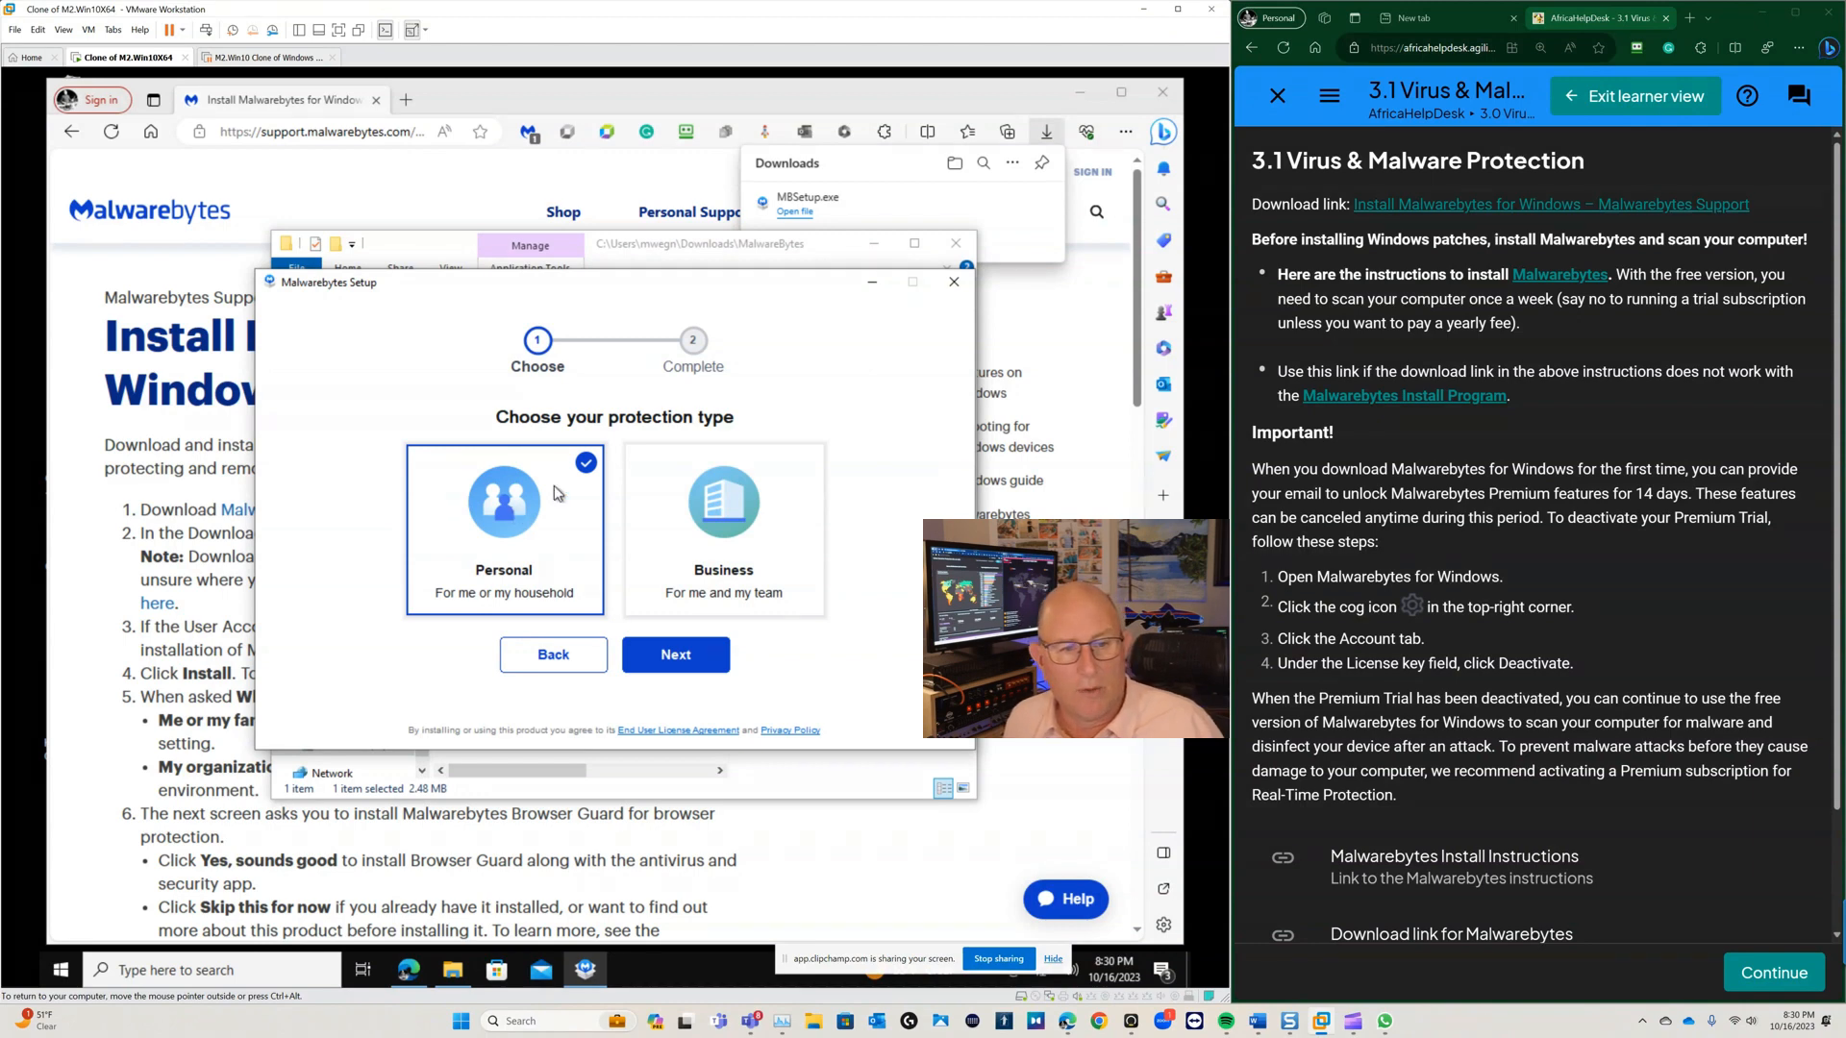
{"action": "left_click", "coordinate": [743, 541]}
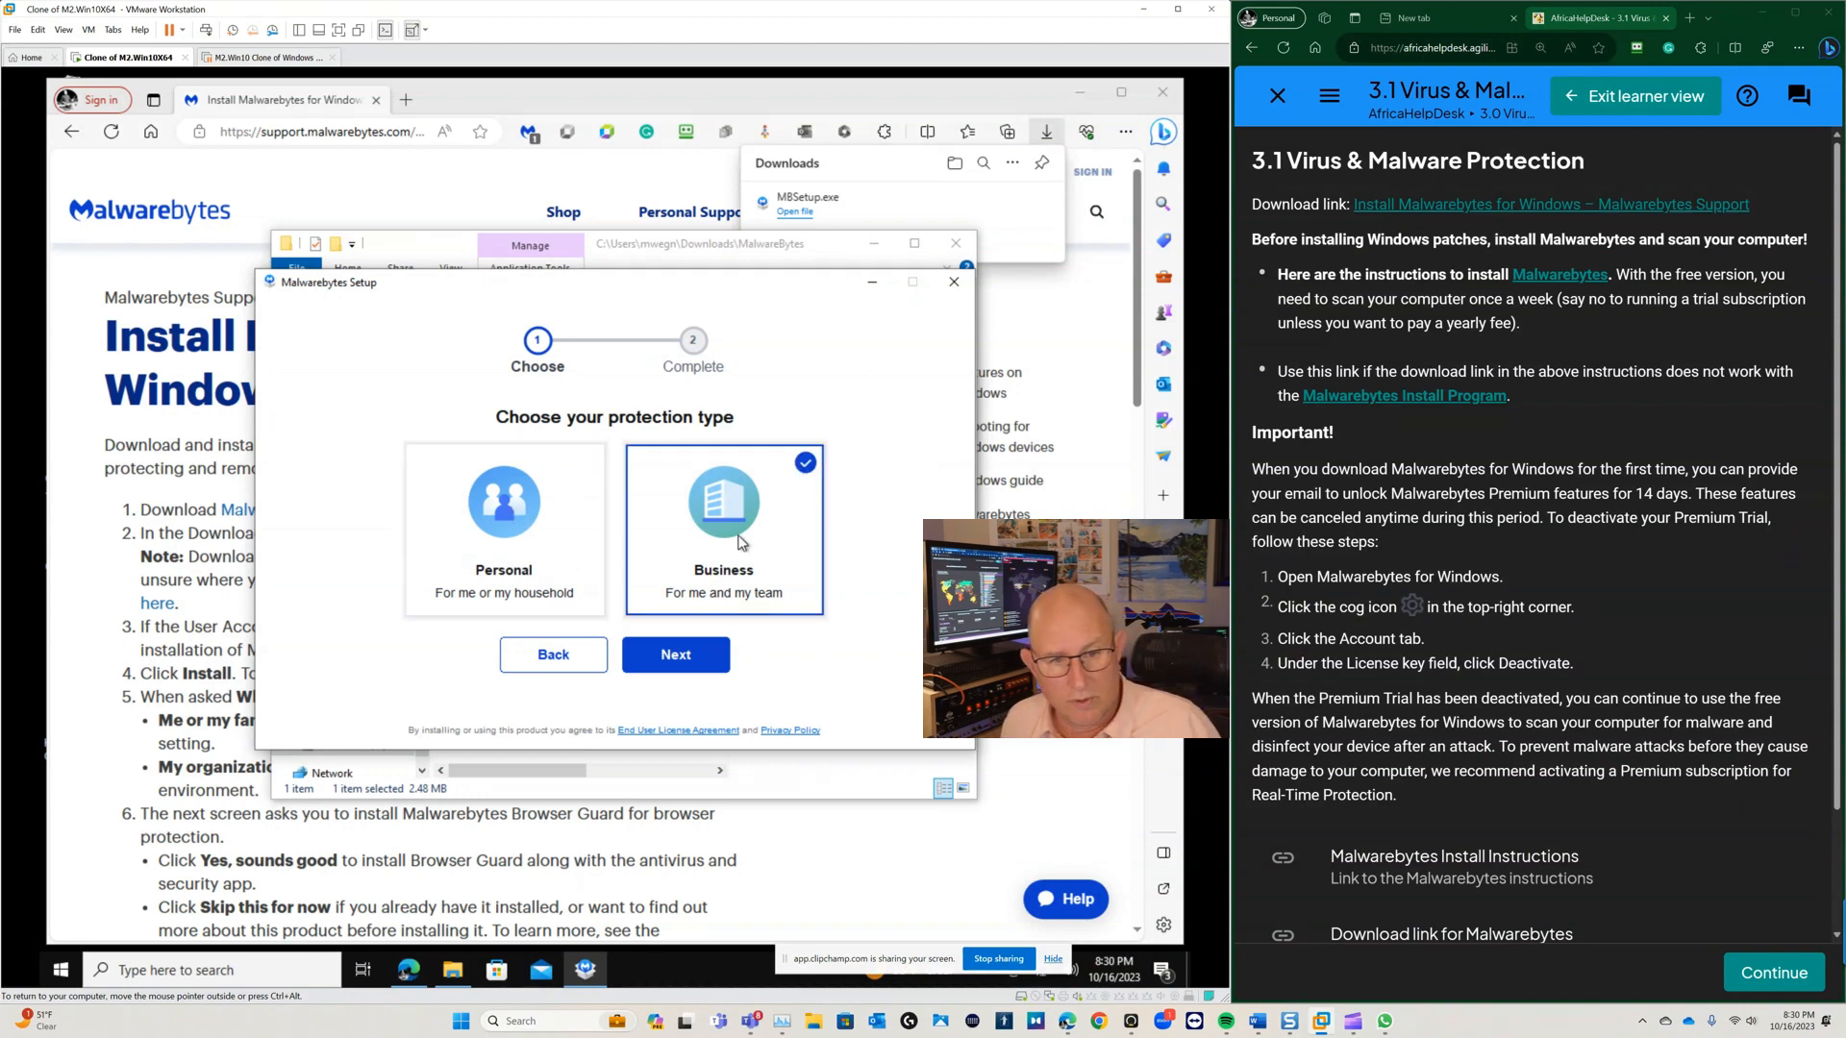
{"action": "left_click", "coordinate": [558, 533]}
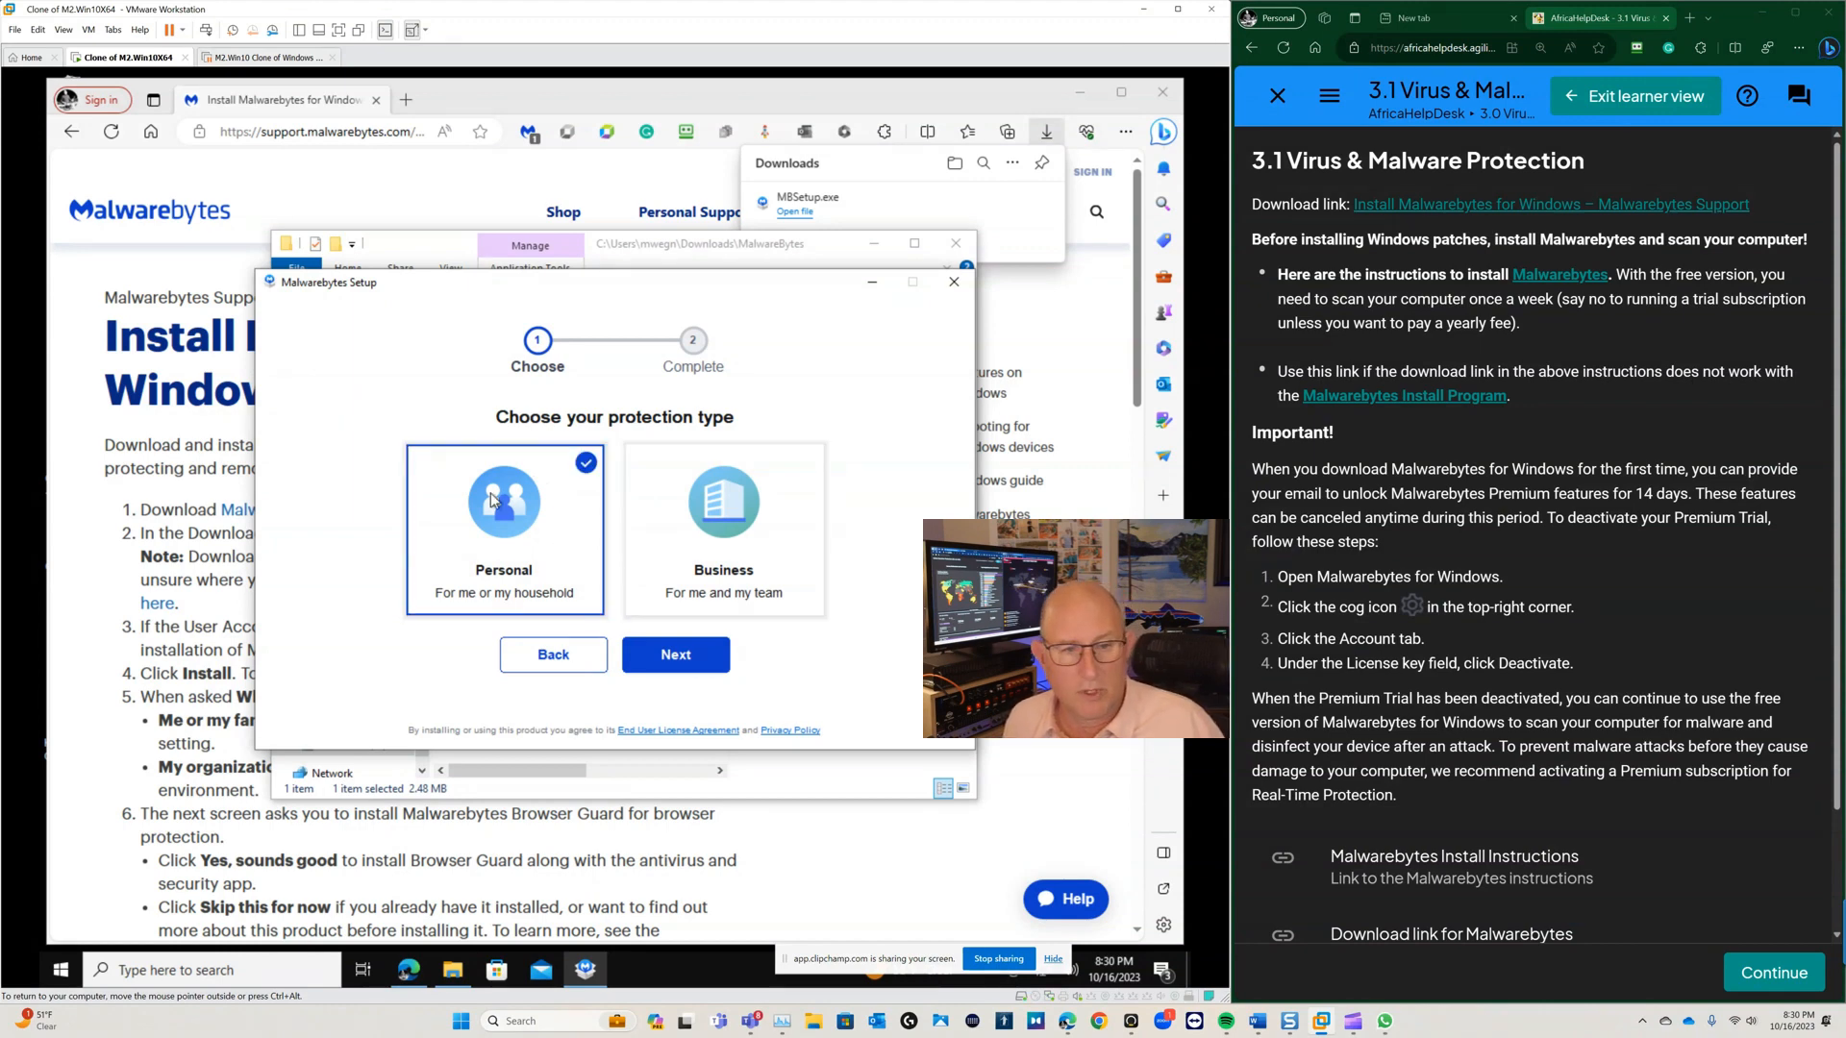
{"action": "left_click", "coordinate": [697, 660]}
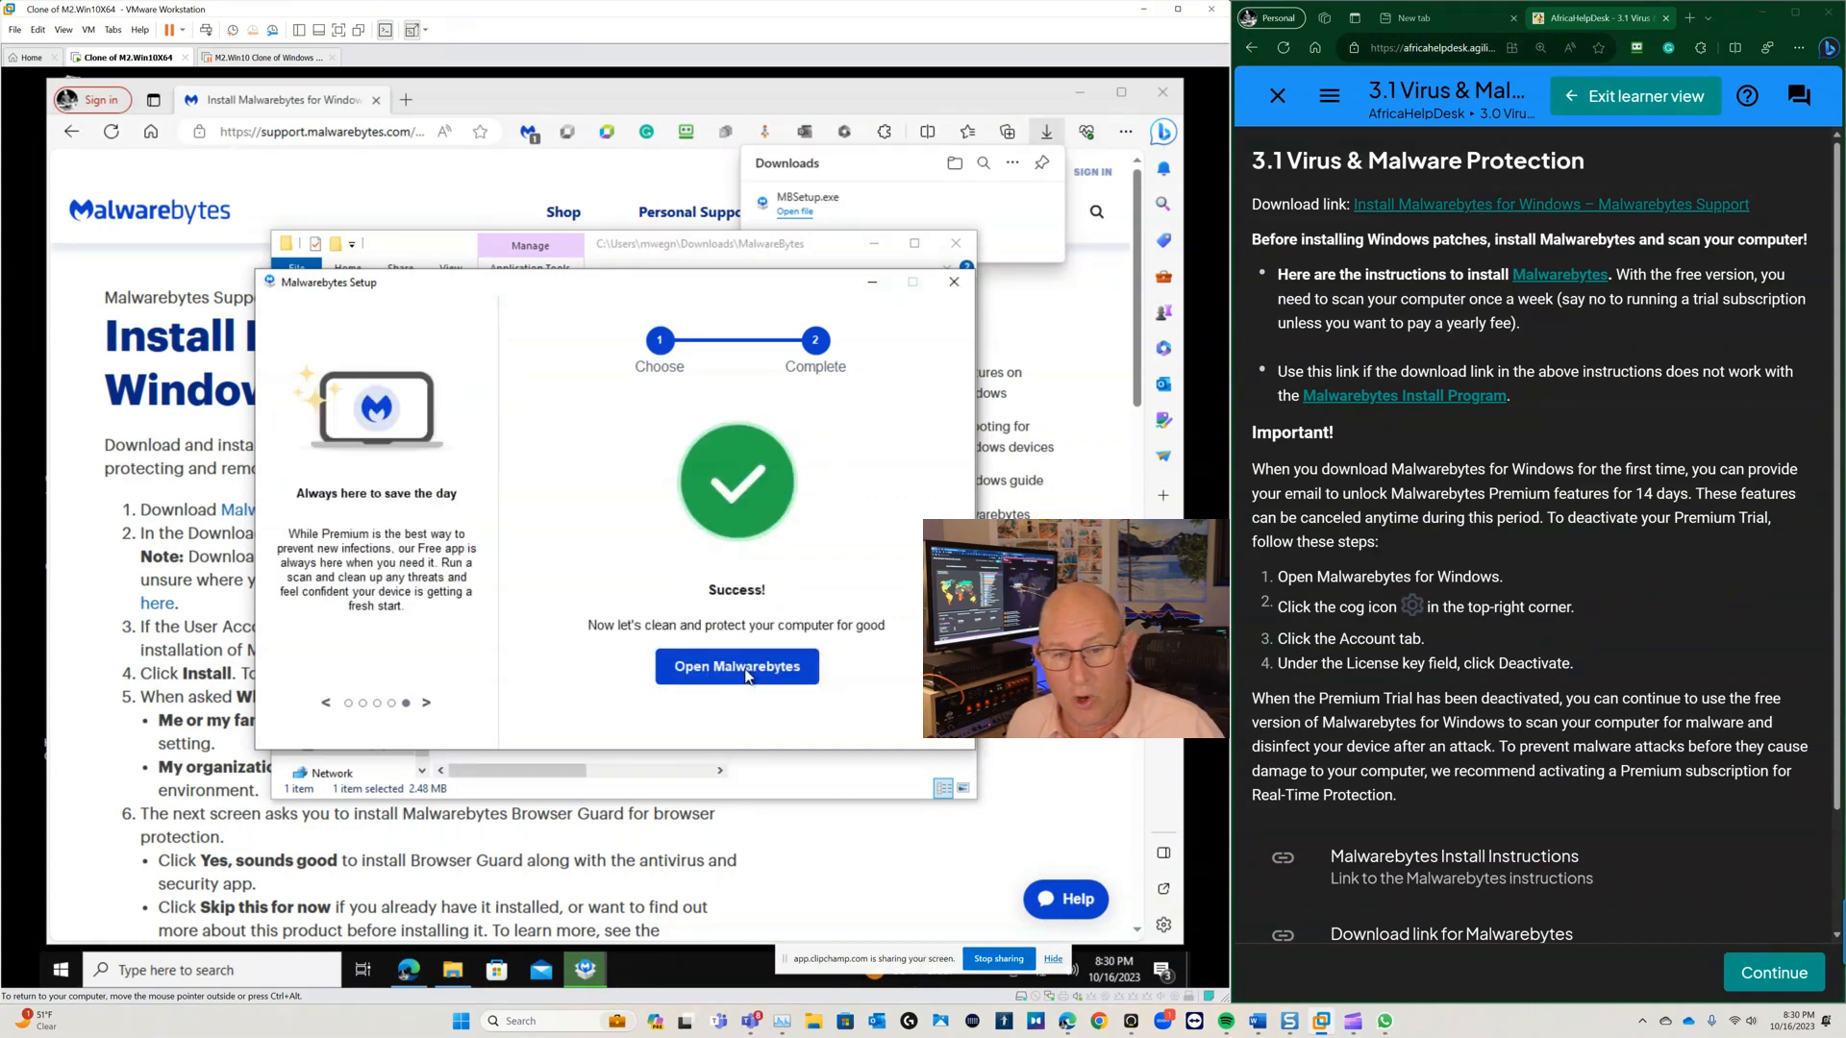
{"action": "left_click", "coordinate": [747, 673]}
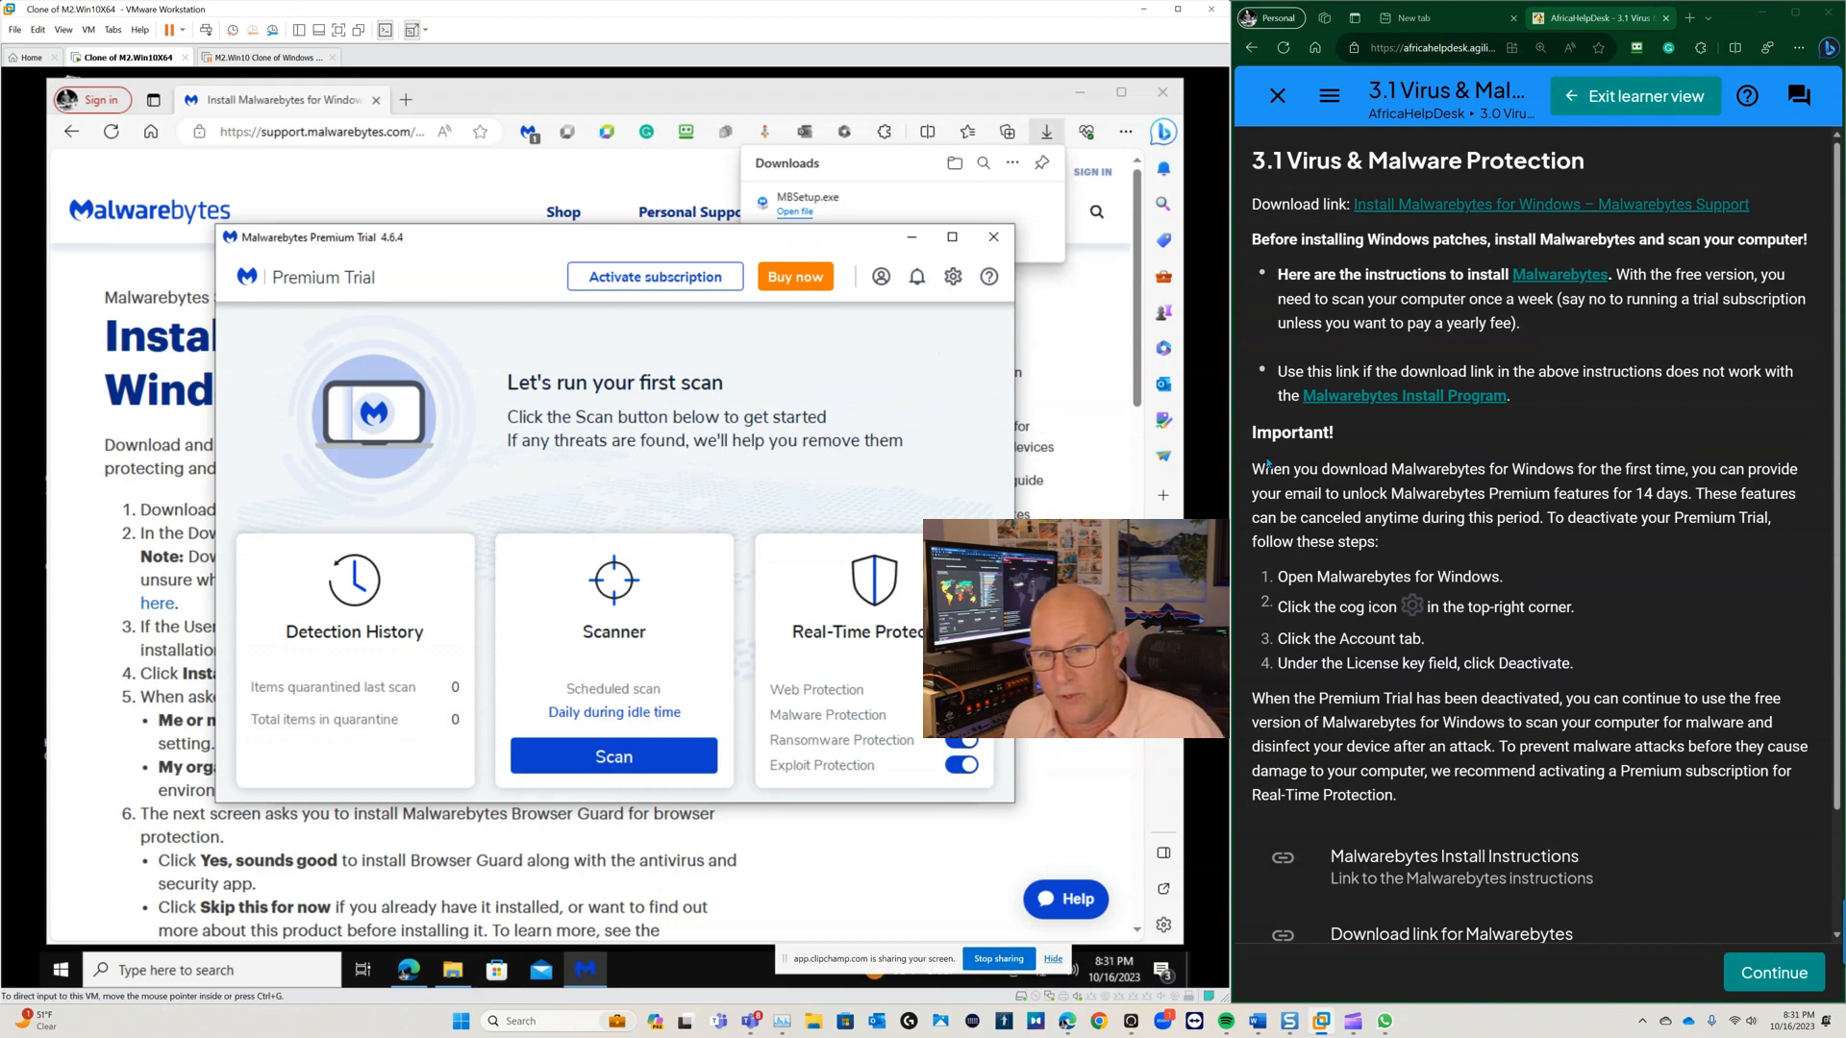
Check the lesson's instructions for deactivating the Premium Trial and open the Malwarebytes settings
{"action": "left_click_drag", "start_coordinate": [1252, 437], "coordinate": [1640, 799]}
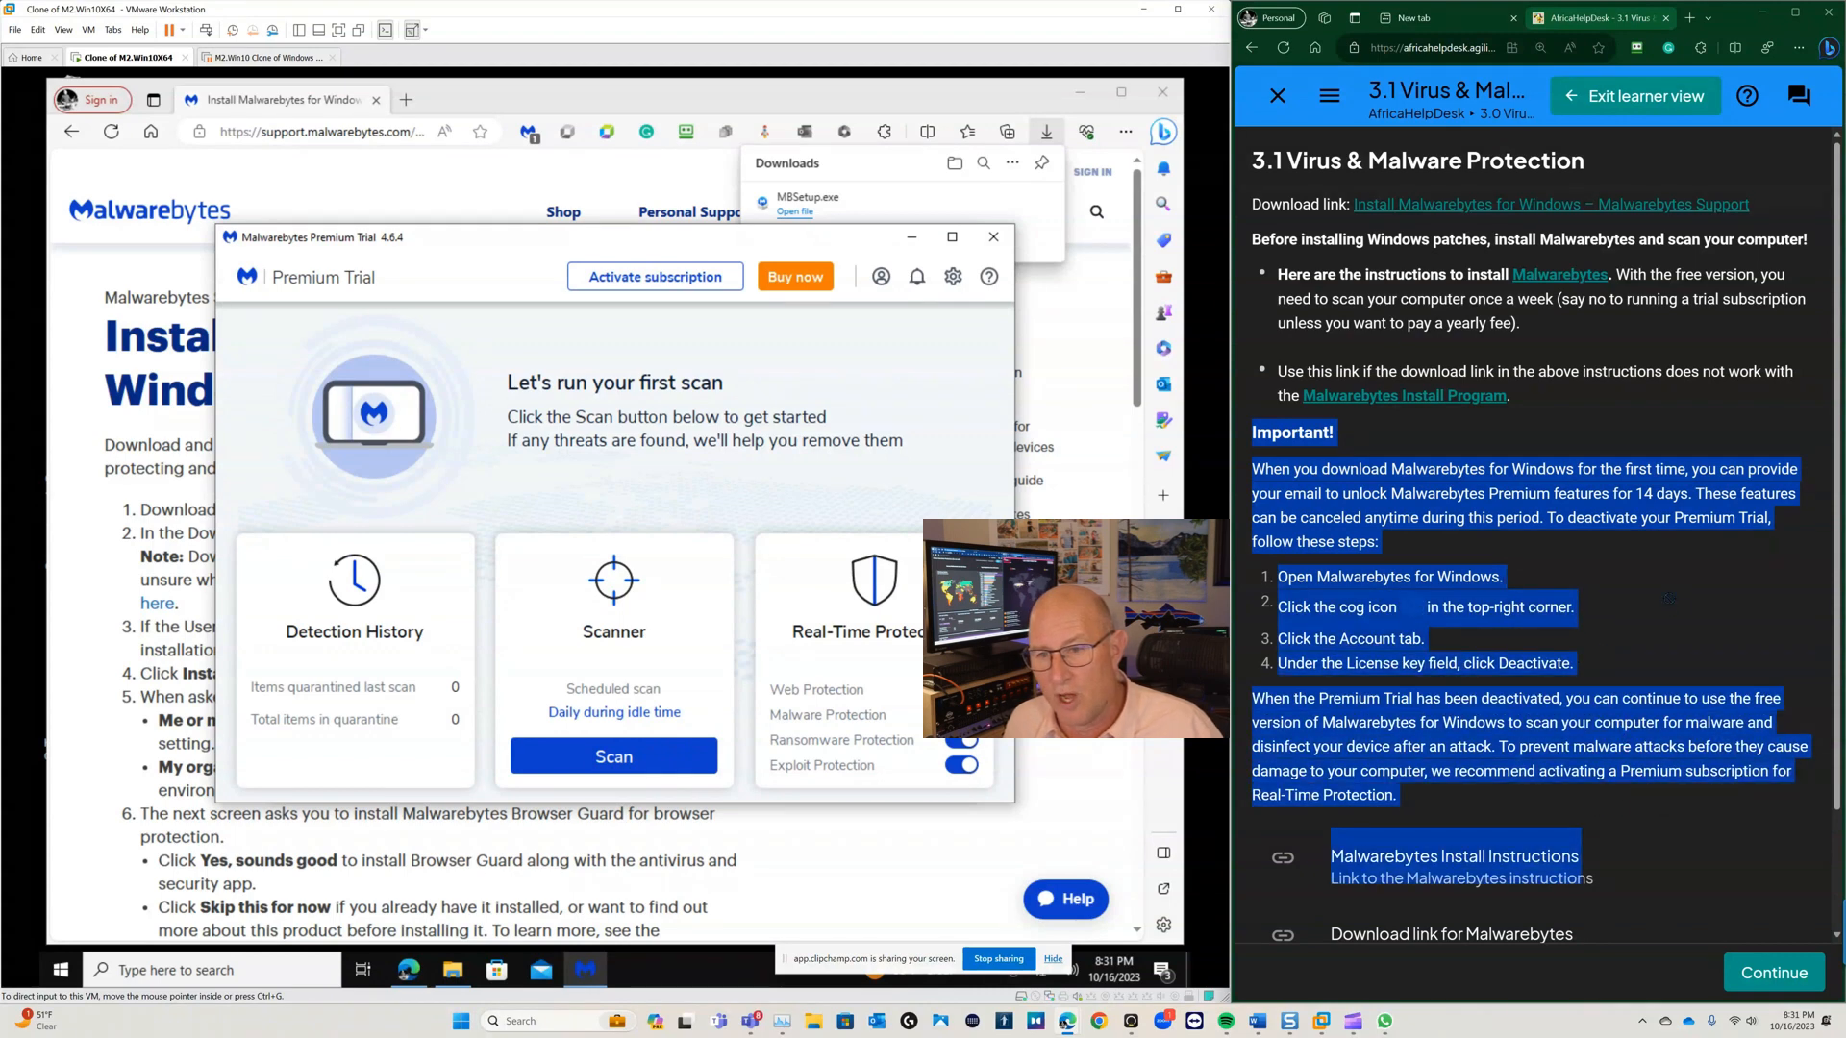
{"action": "left_click", "coordinate": [1701, 601]}
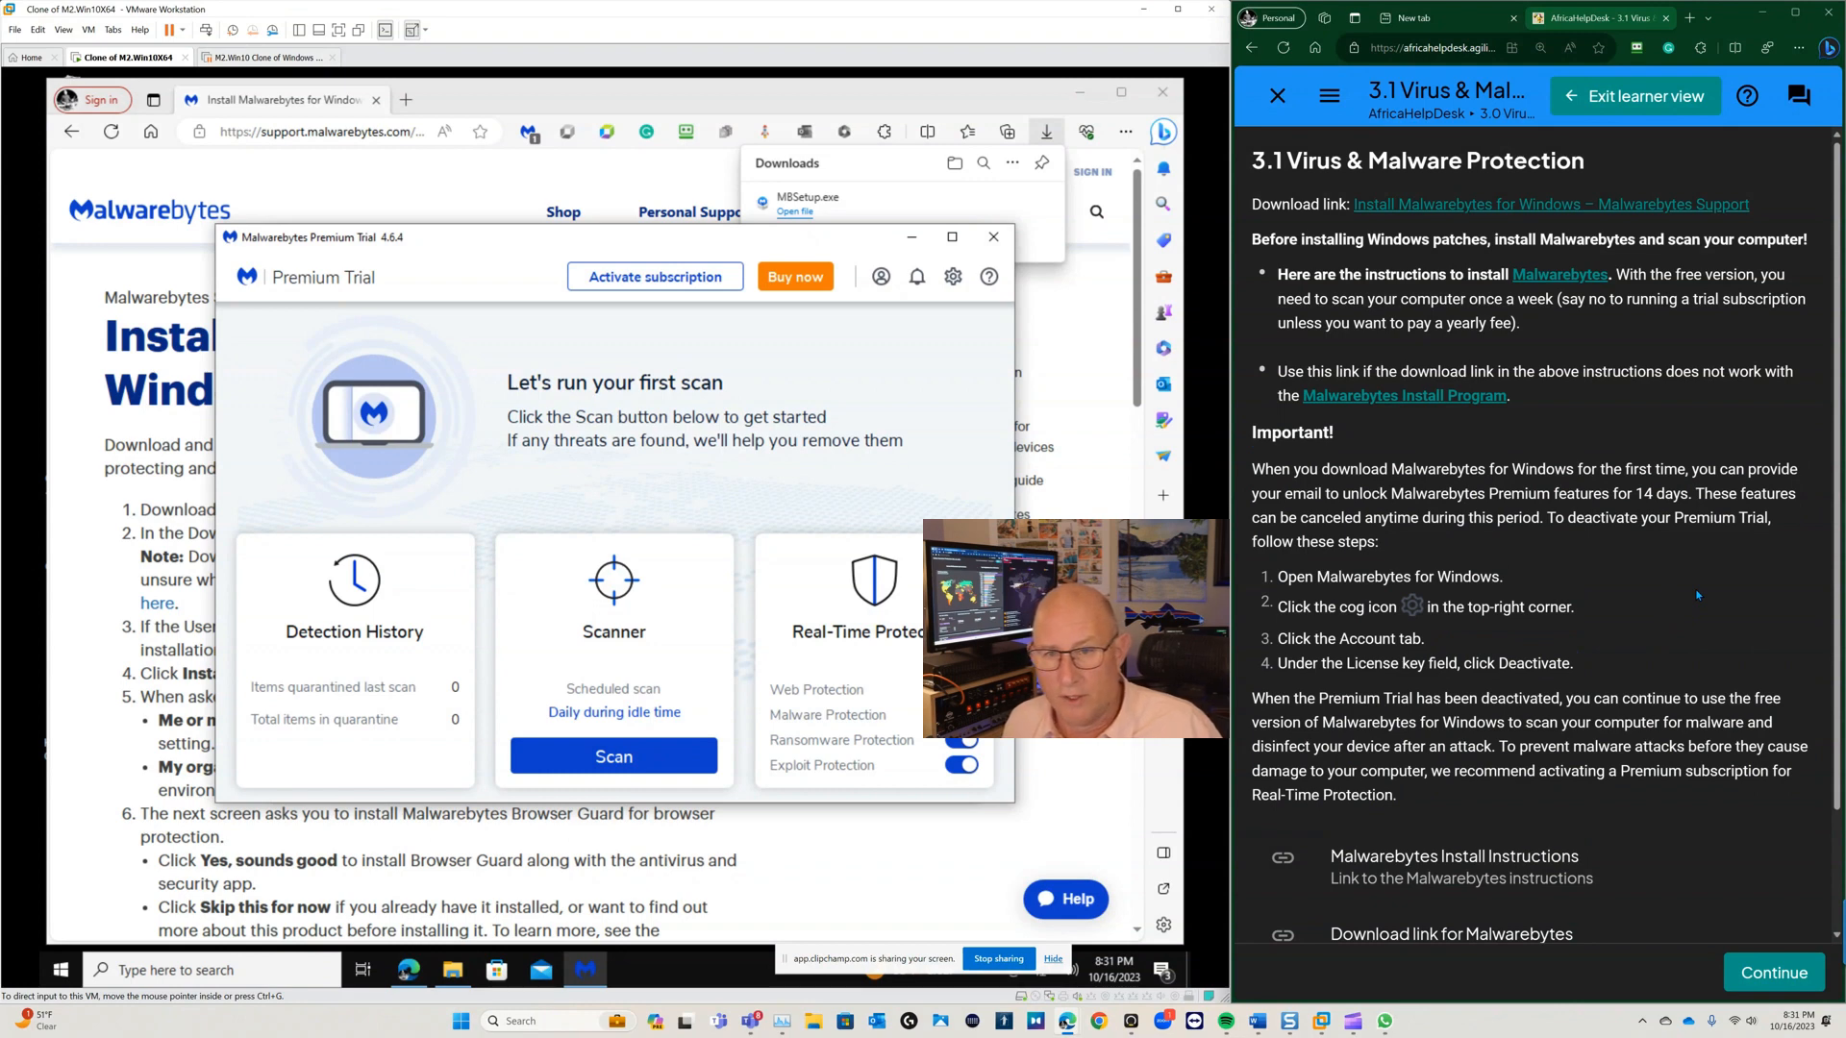
{"action": "left_click", "coordinate": [954, 285]}
{"action": "left_click", "coordinate": [954, 279]}
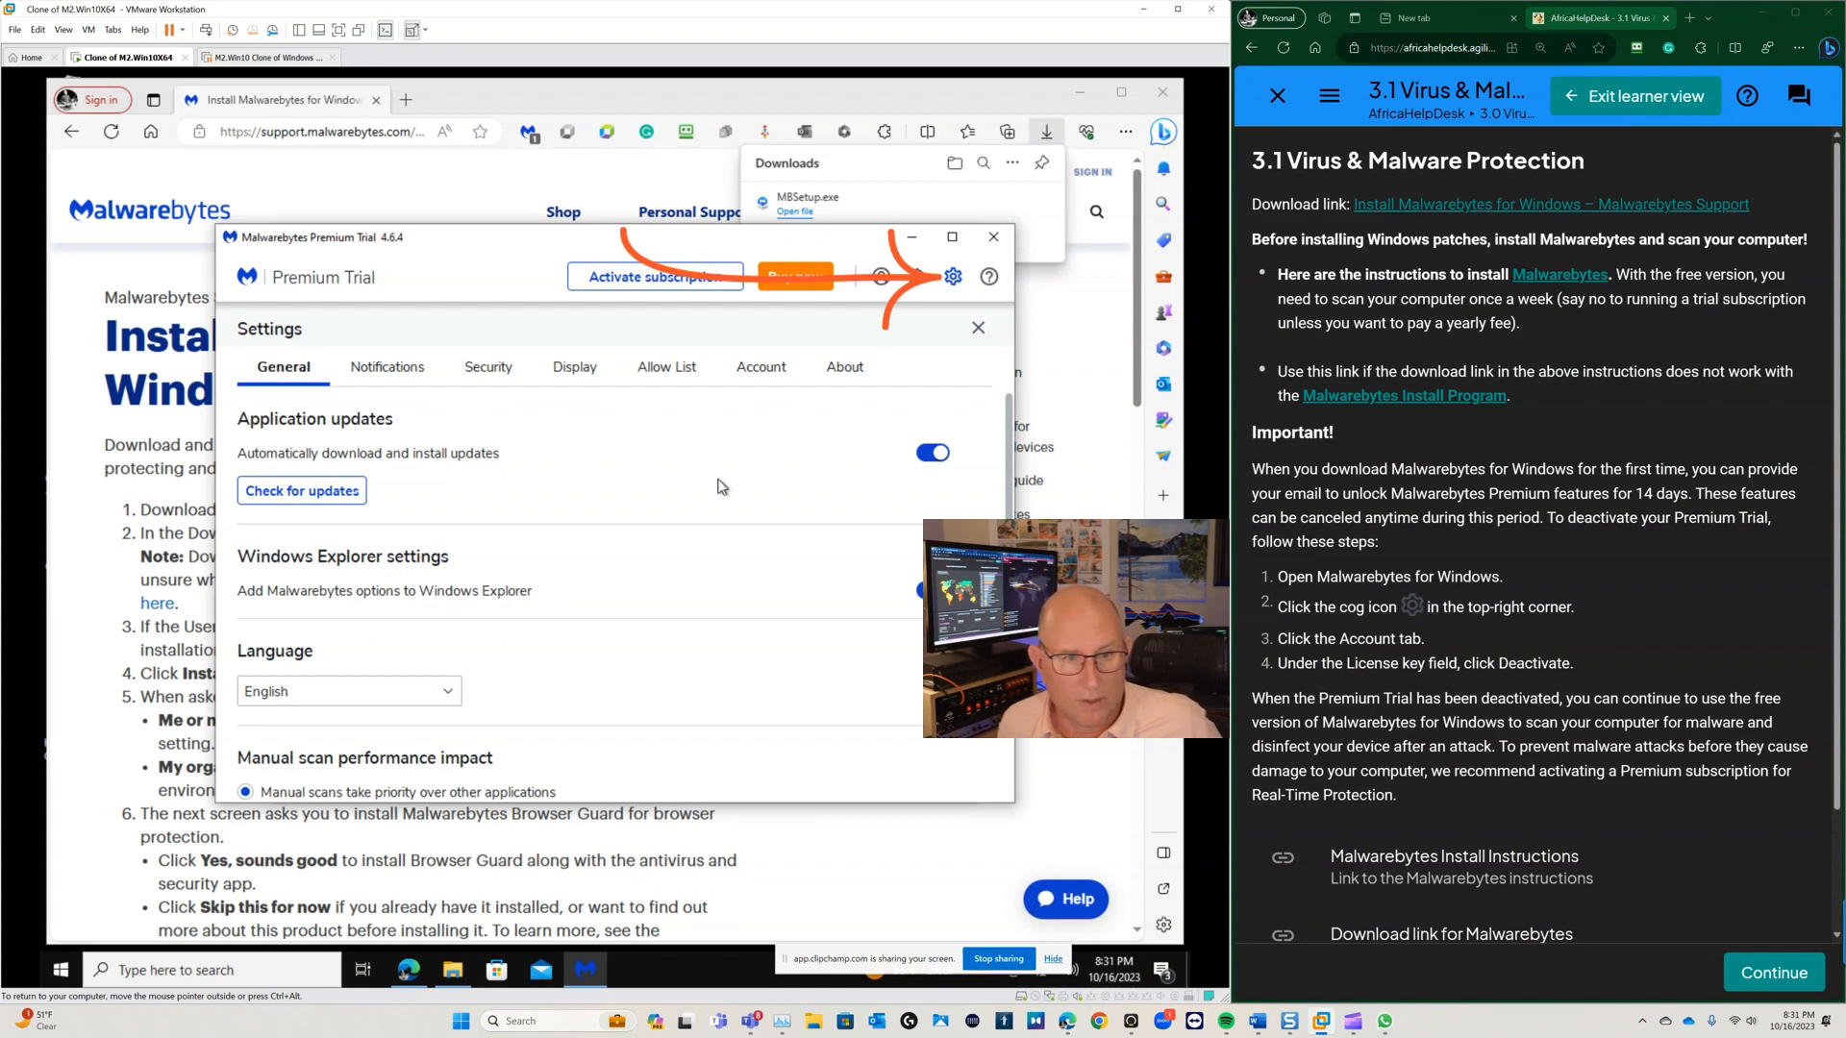
Deactivate the Malwarebytes Premium Trial in the account settings, allow Malwarebytes Assistant to make changes, and dismiss the Windows Security notification
{"action": "left_click", "coordinate": [761, 369]}
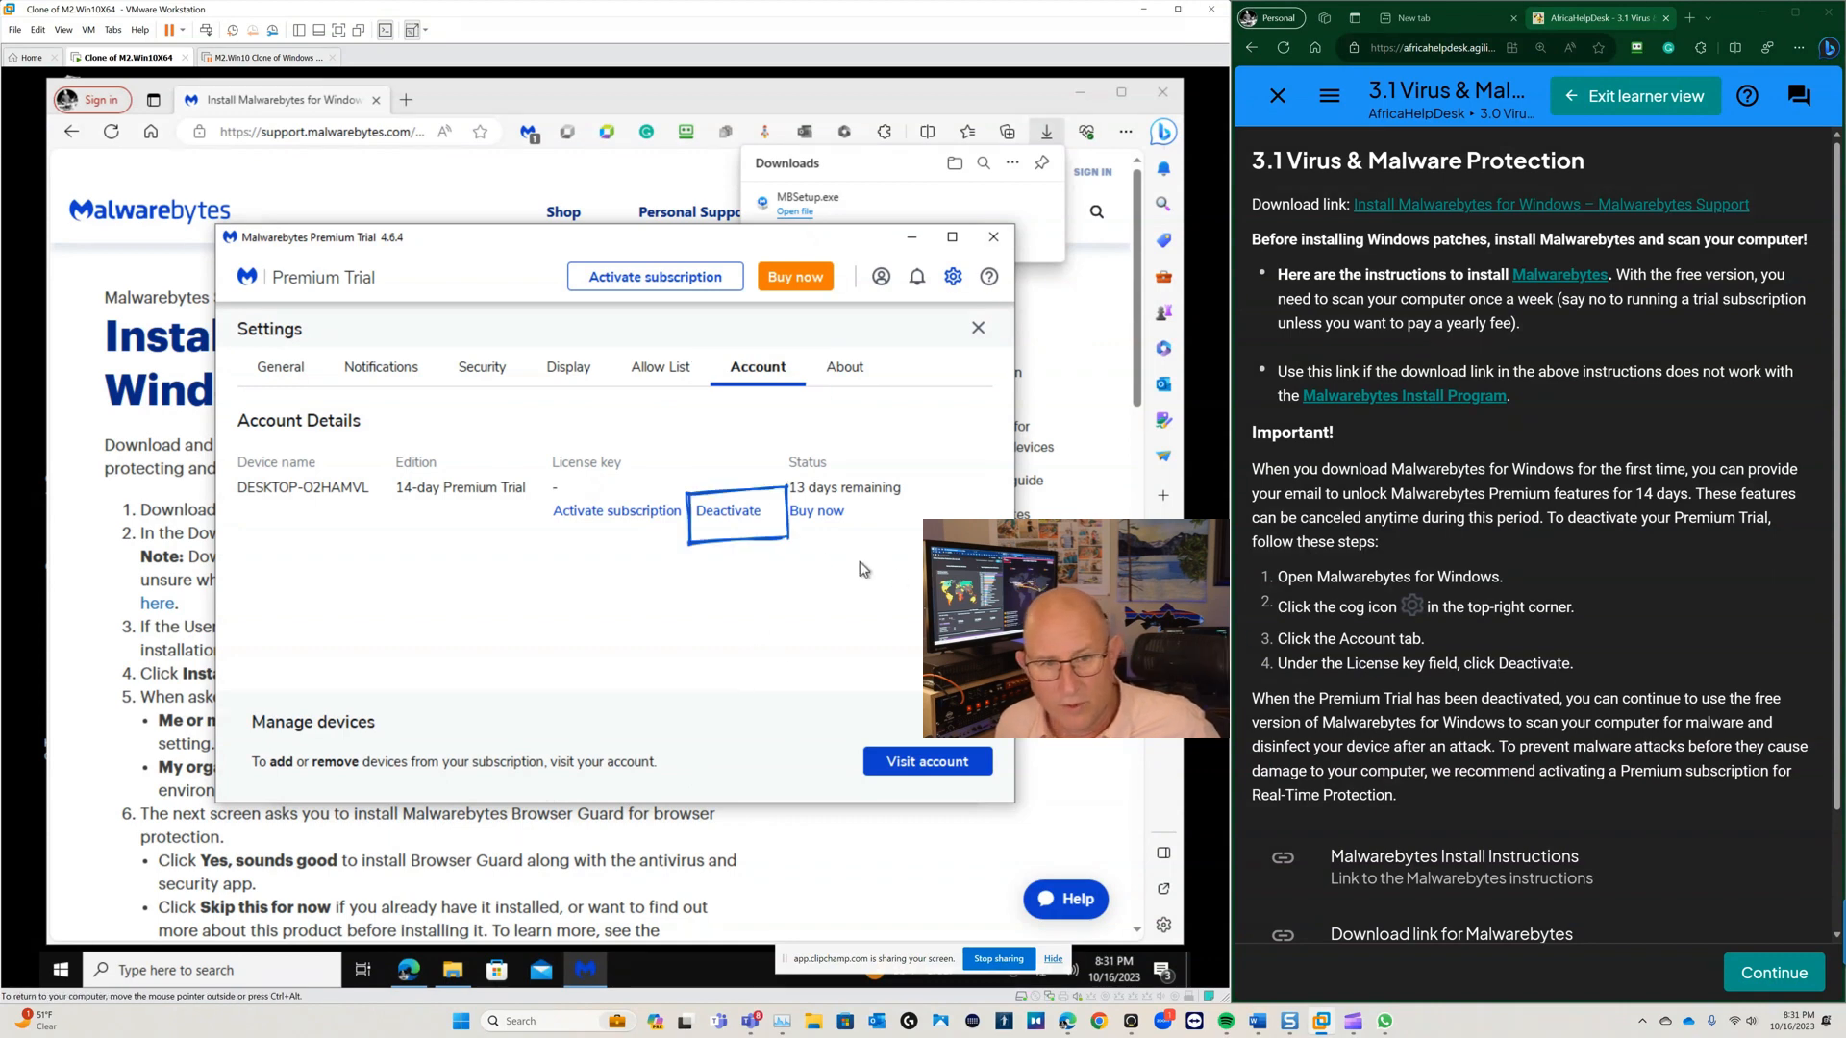
{"action": "left_click", "coordinate": [740, 514]}
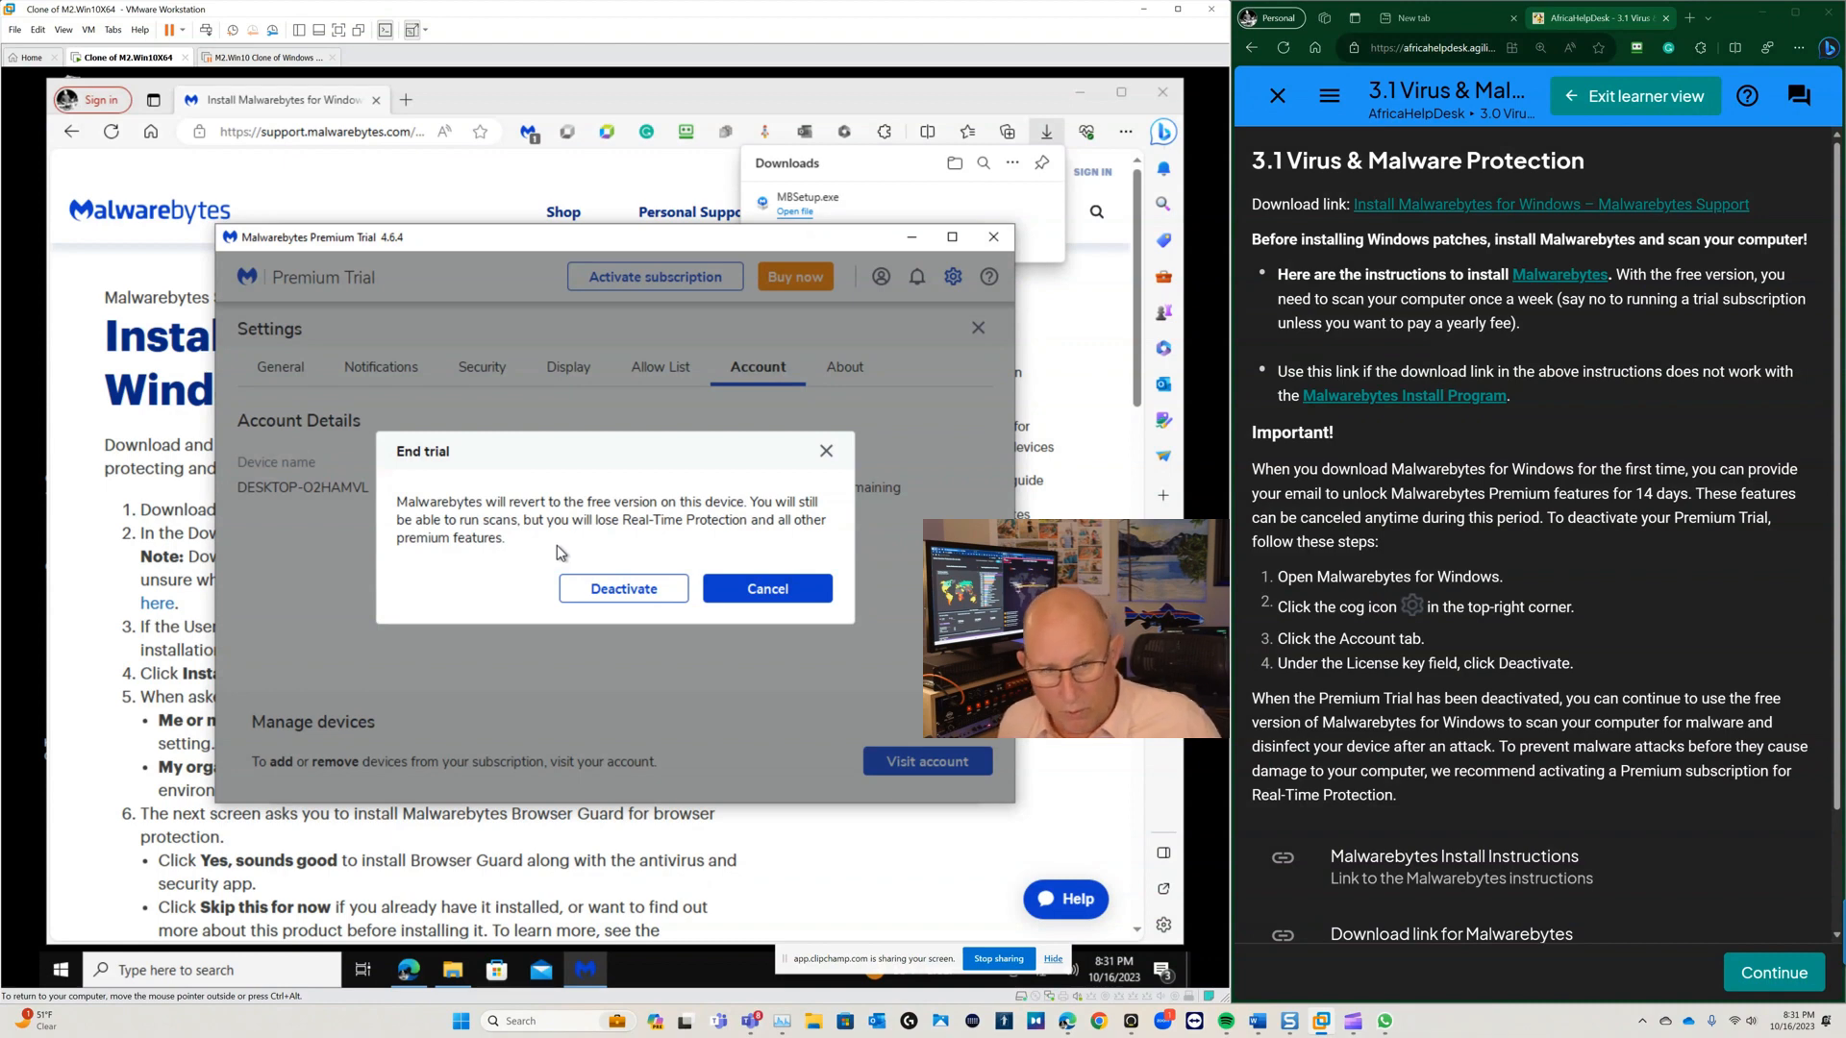
{"action": "left_click", "coordinate": [643, 593]}
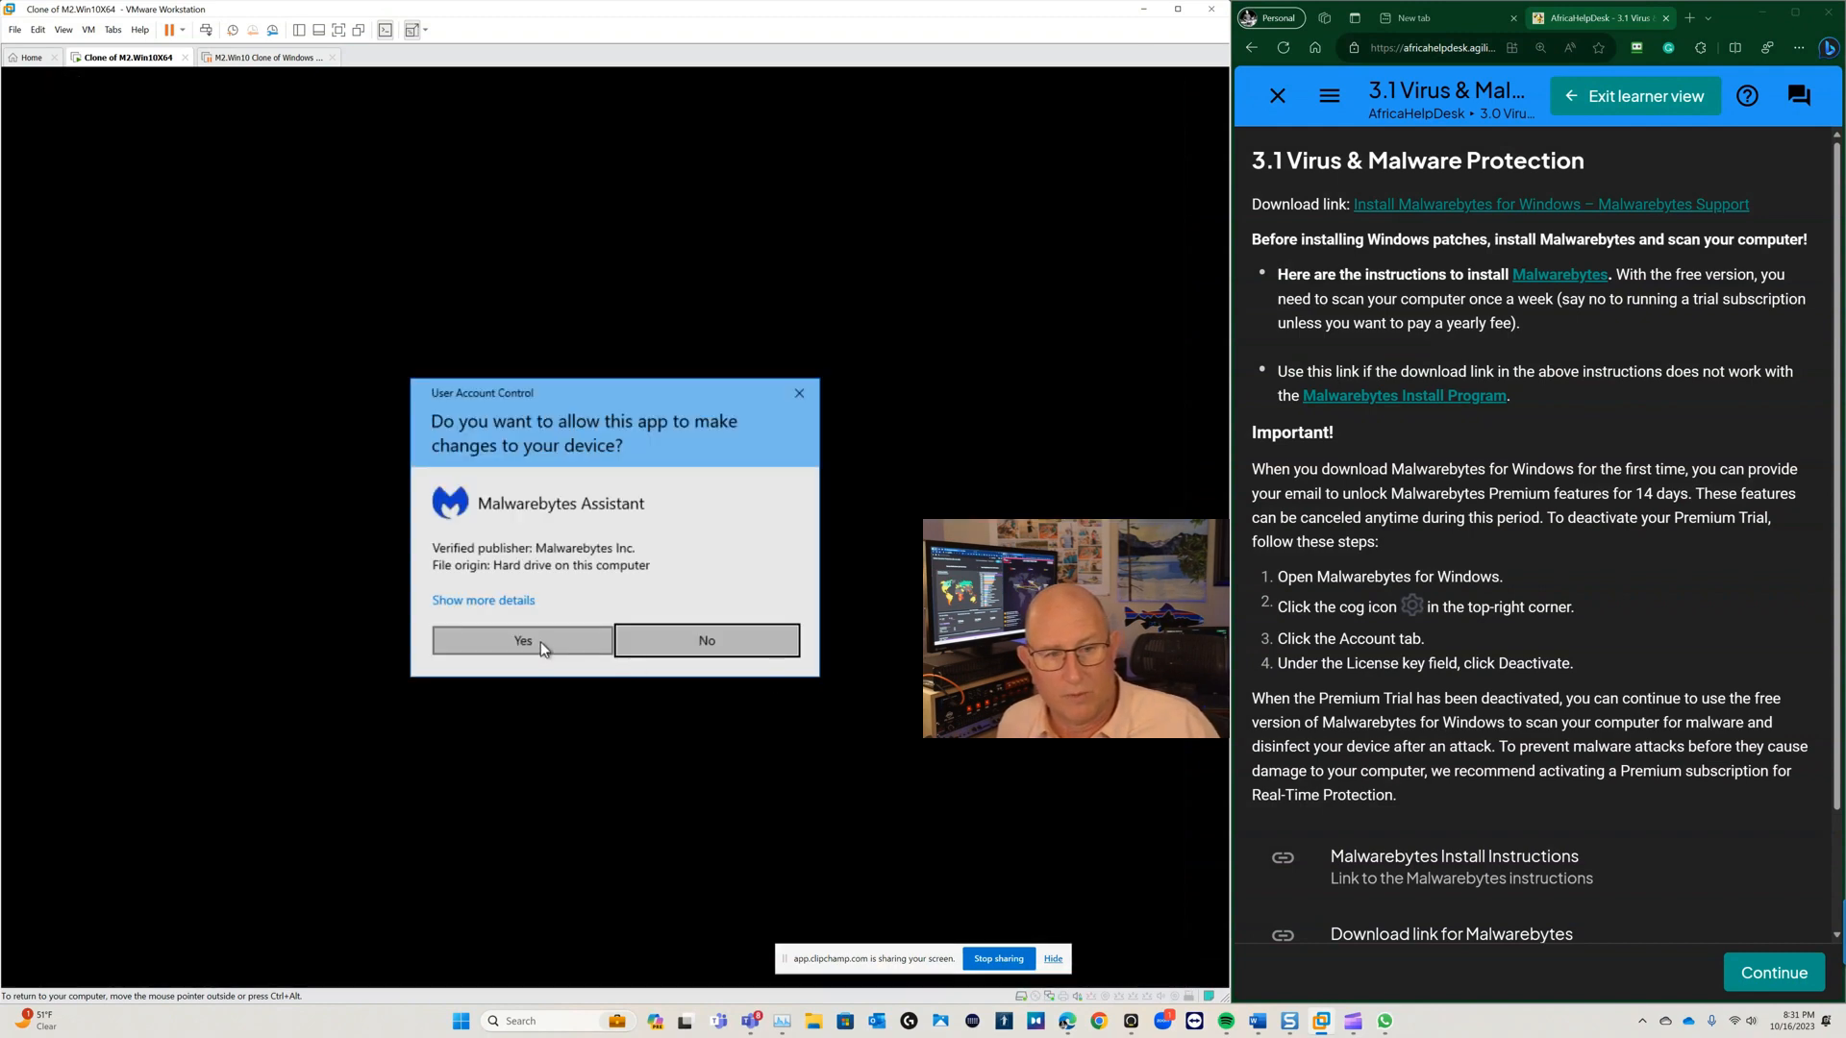
{"action": "left_click", "coordinate": [540, 642]}
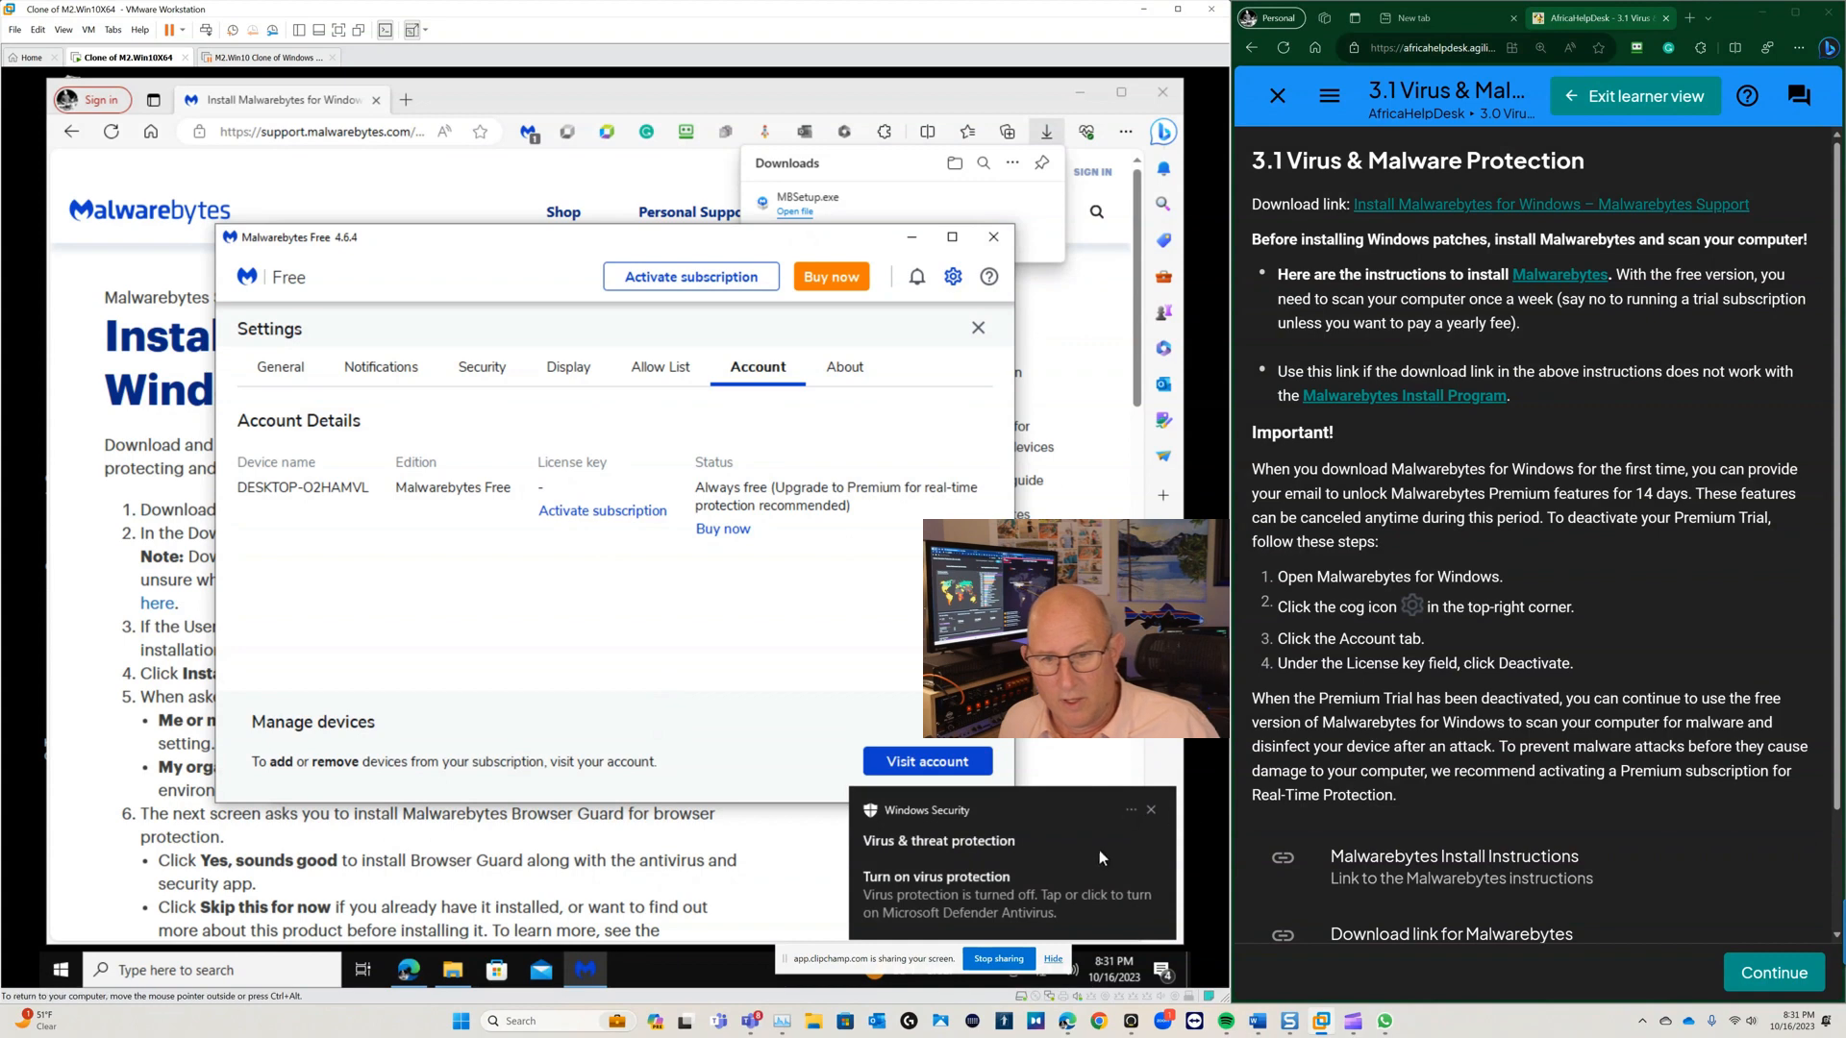
{"action": "left_click", "coordinate": [1150, 810]}
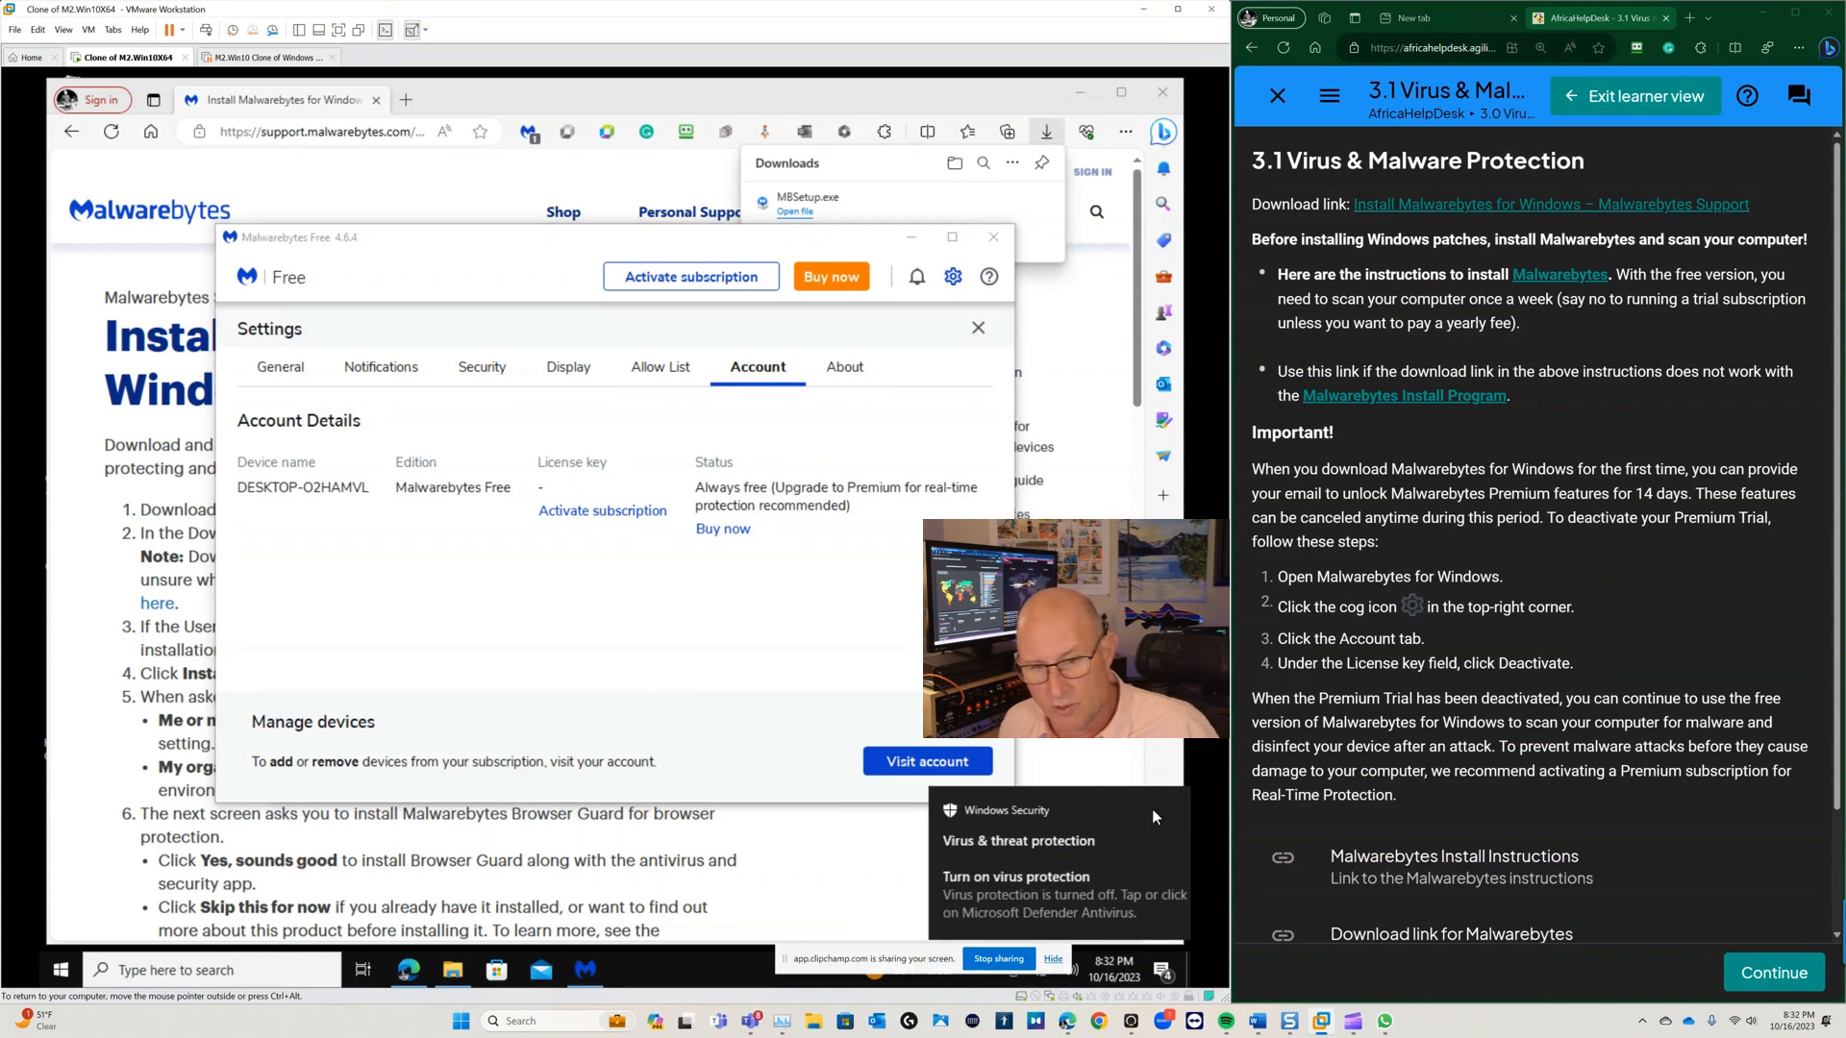
Close the Malwarebytes settings window, the MalwareBytes download folder and the browser's downloads list
{"action": "left_click", "coordinate": [993, 240]}
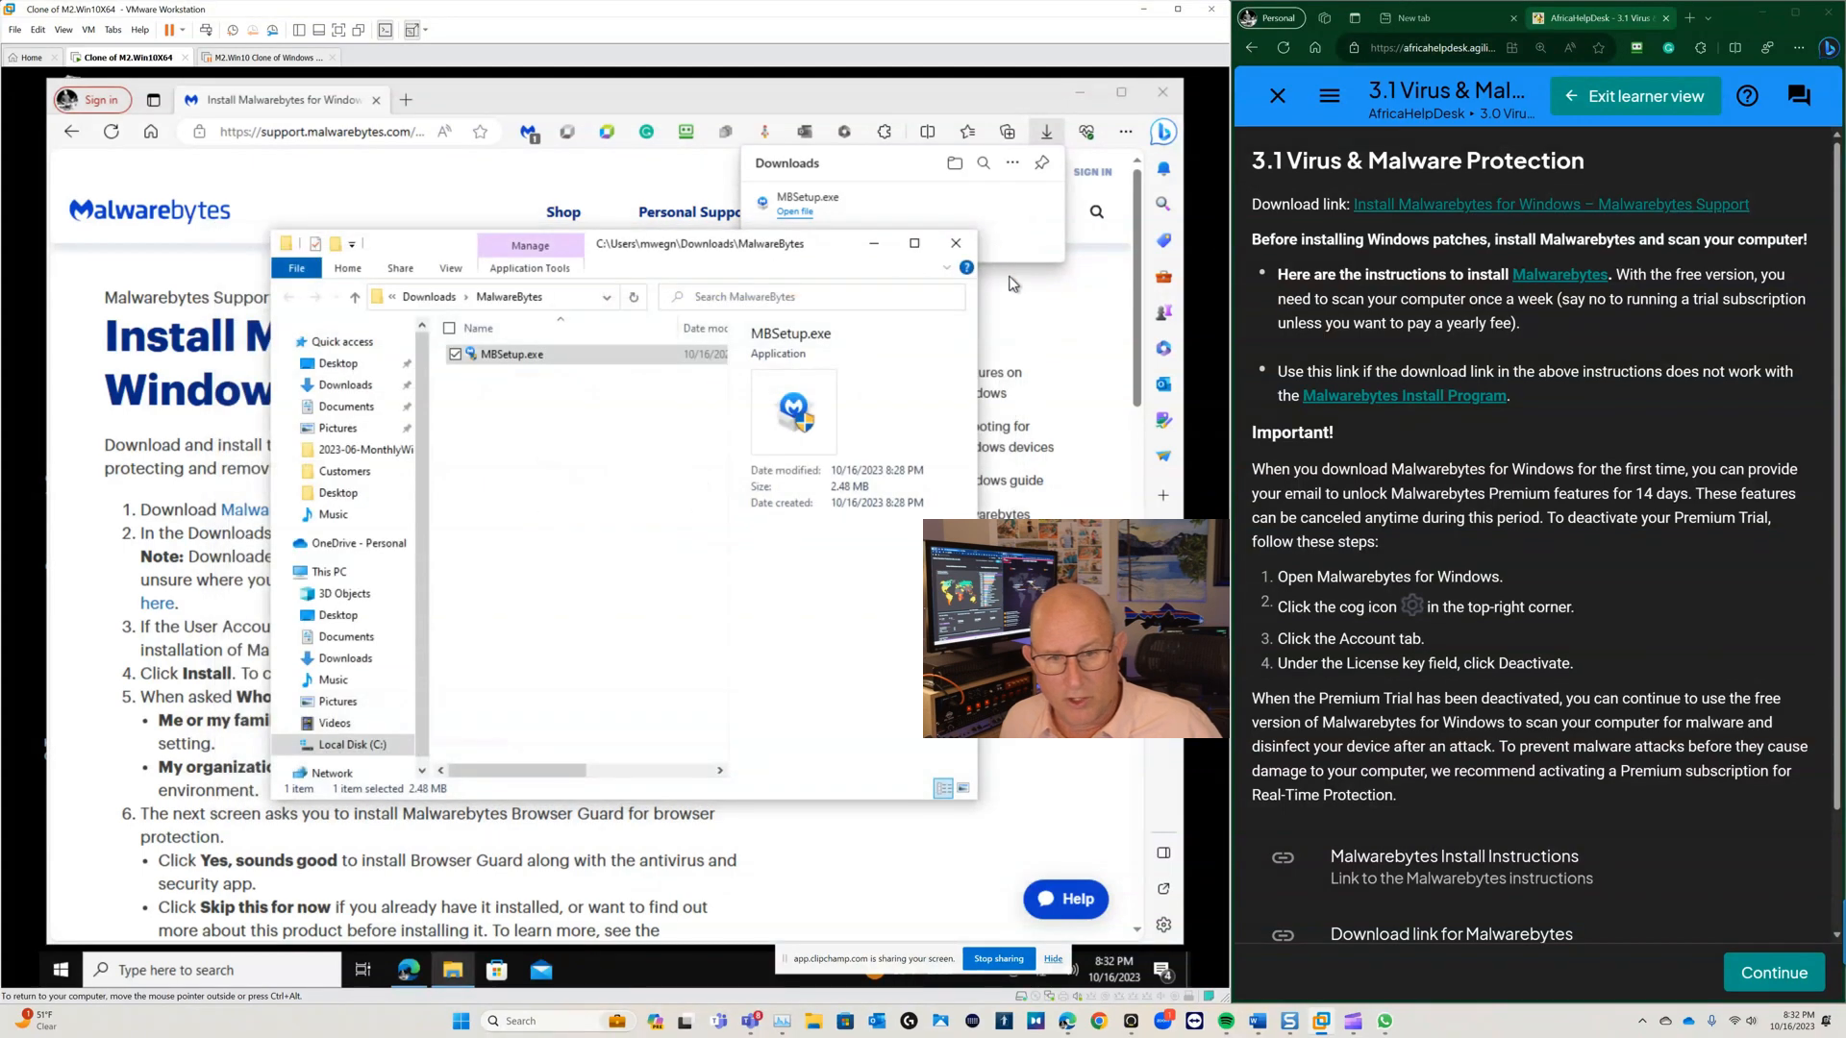
{"action": "left_click", "coordinate": [955, 242]}
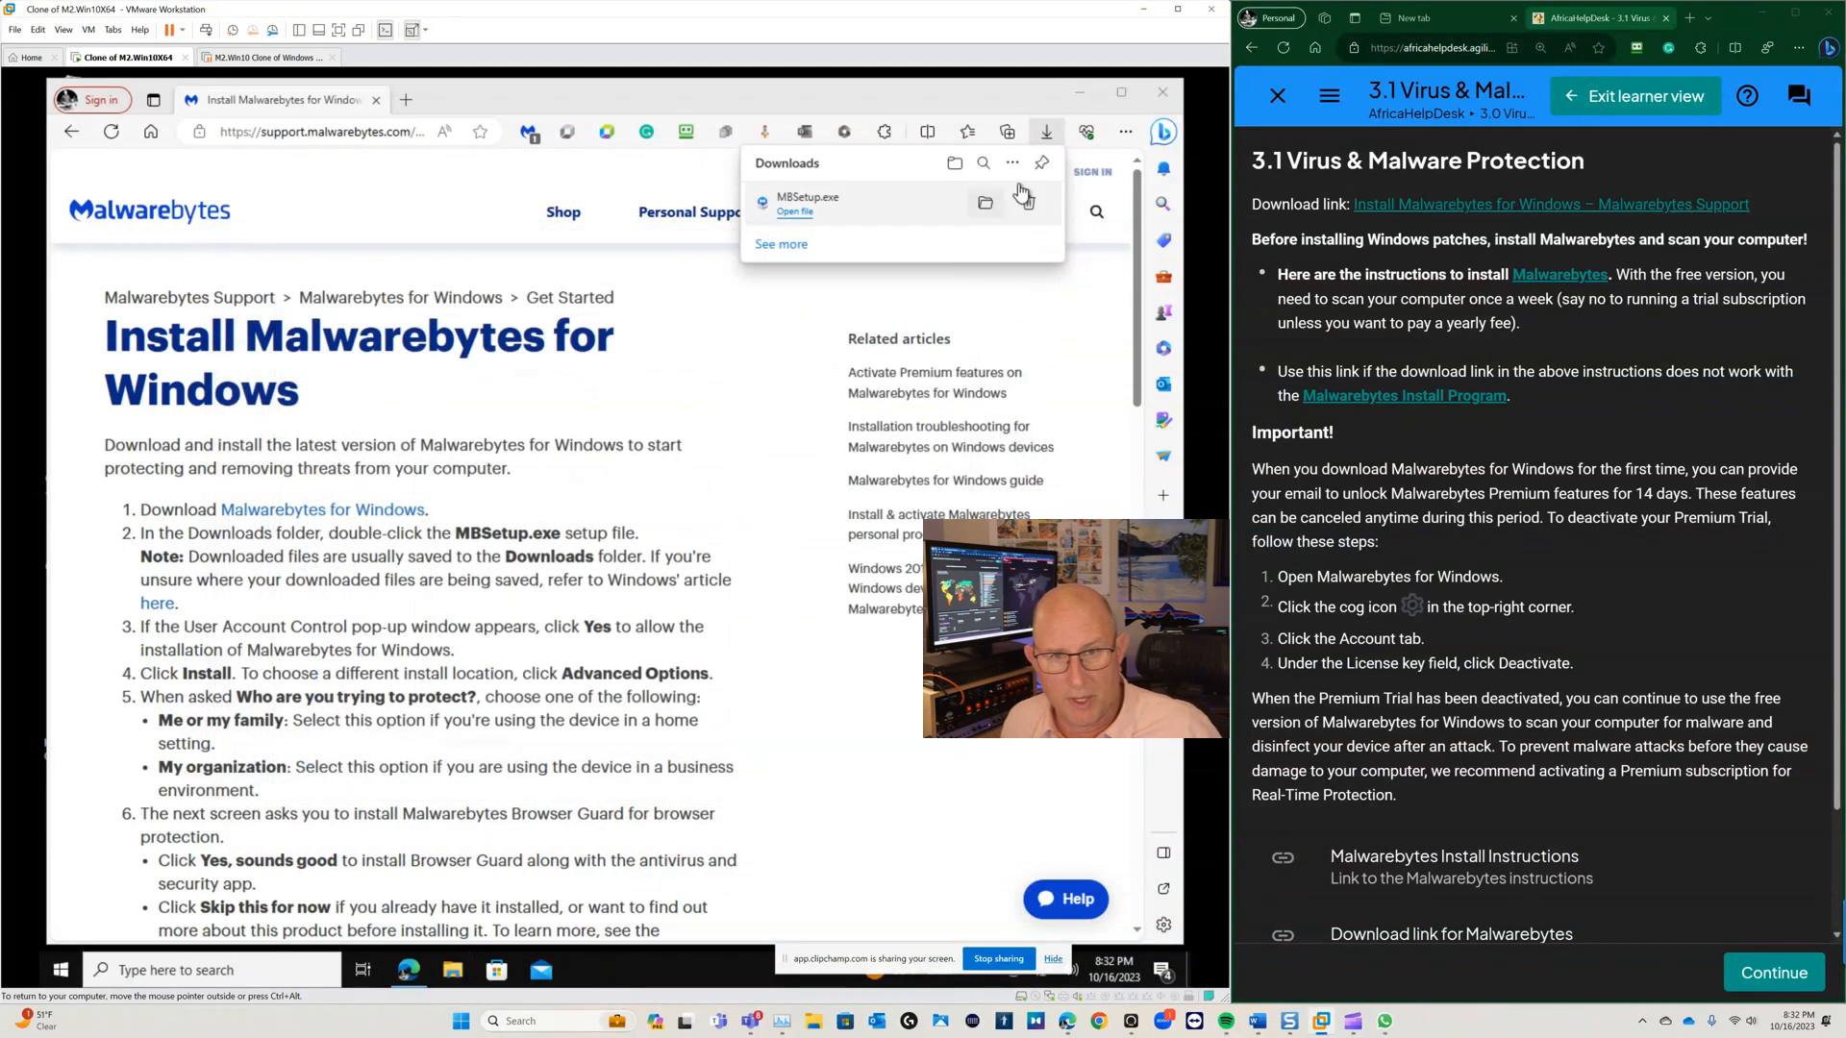
{"action": "left_click", "coordinate": [962, 873]}
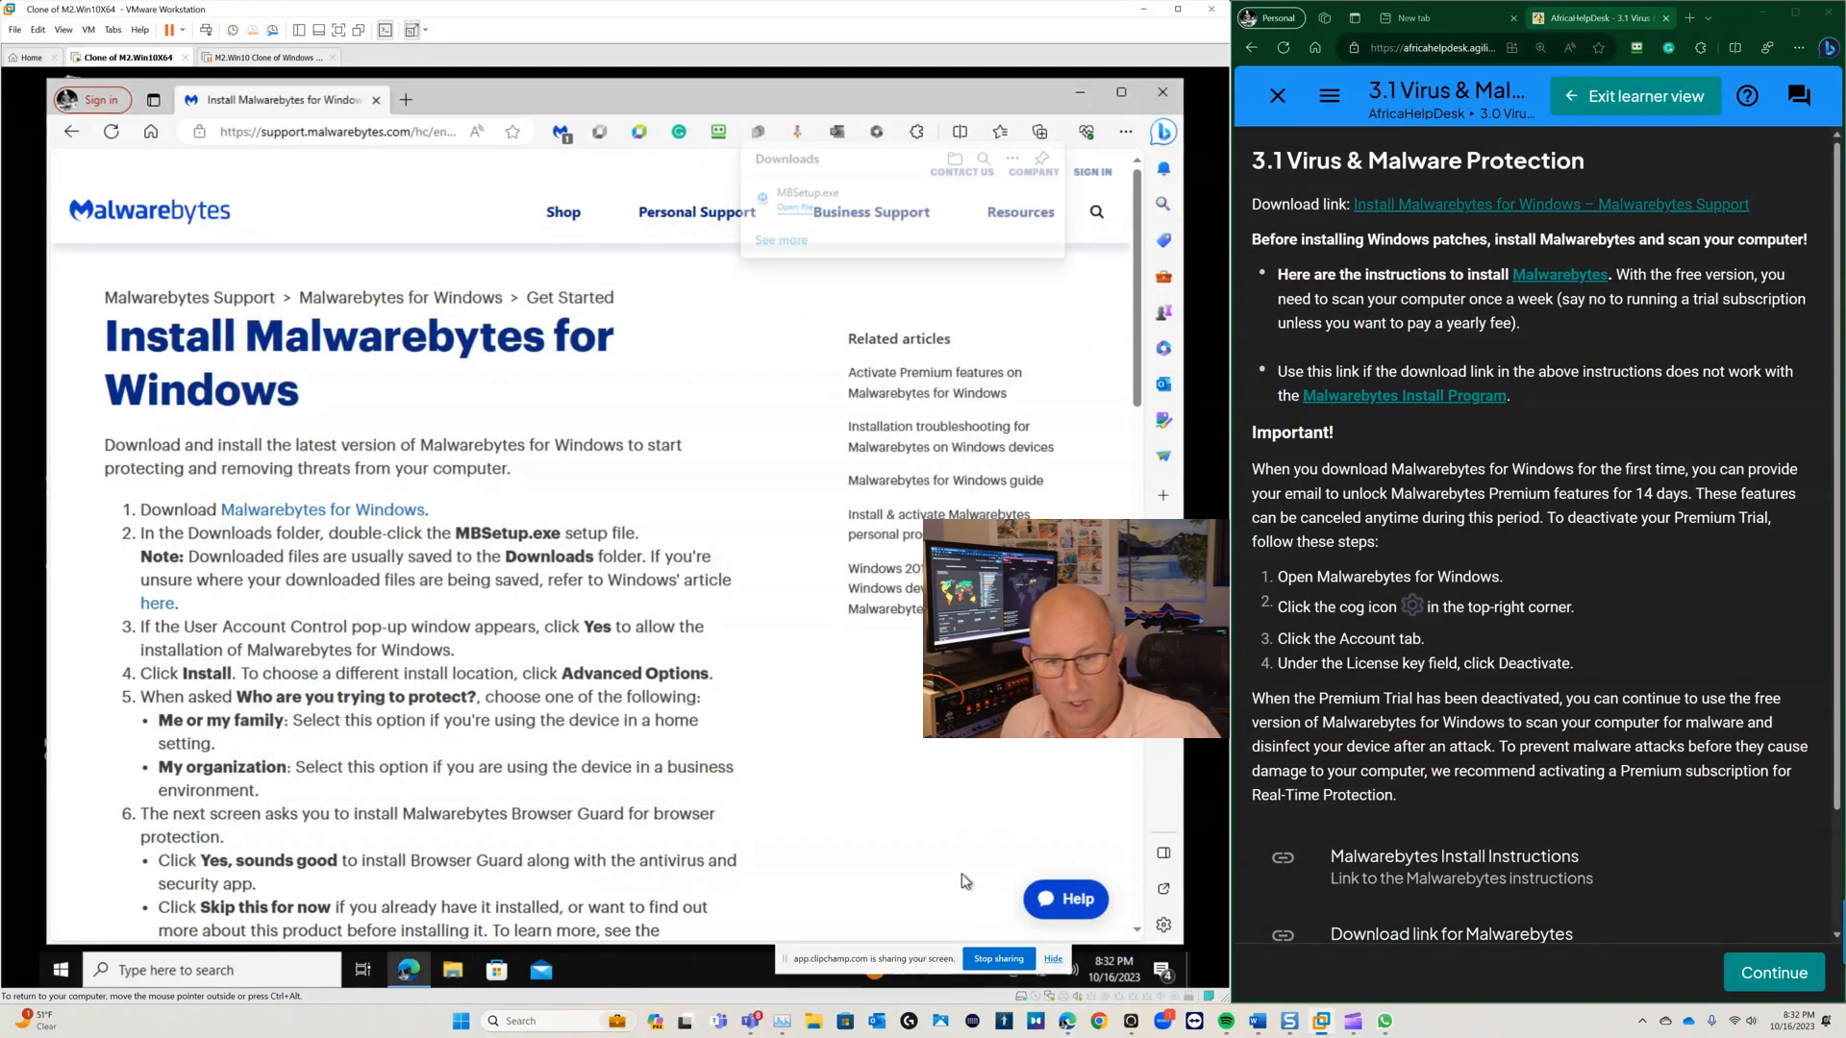
{"action": "left_click", "coordinate": [1054, 960]}
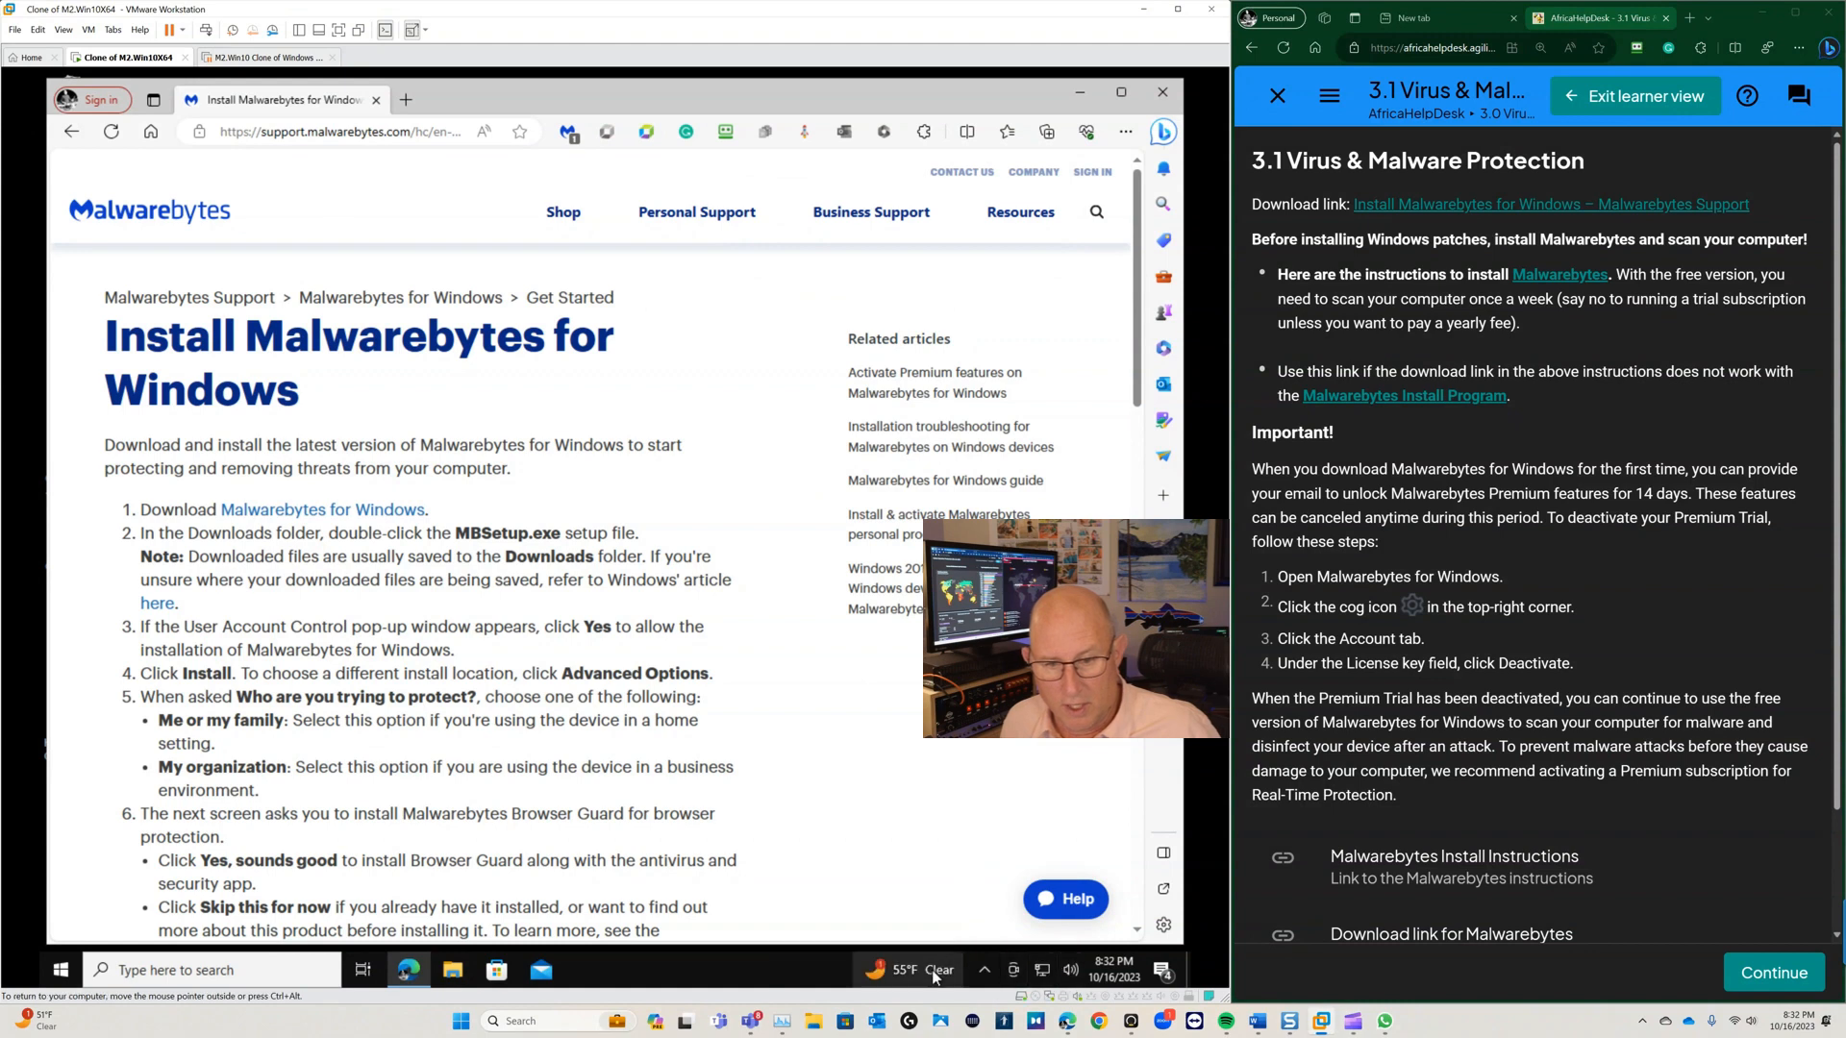
Reopen Malwarebytes Free from the programs running in the background, dismiss the mobile protection offer and run a threat scan
{"action": "left_click", "coordinate": [992, 974]}
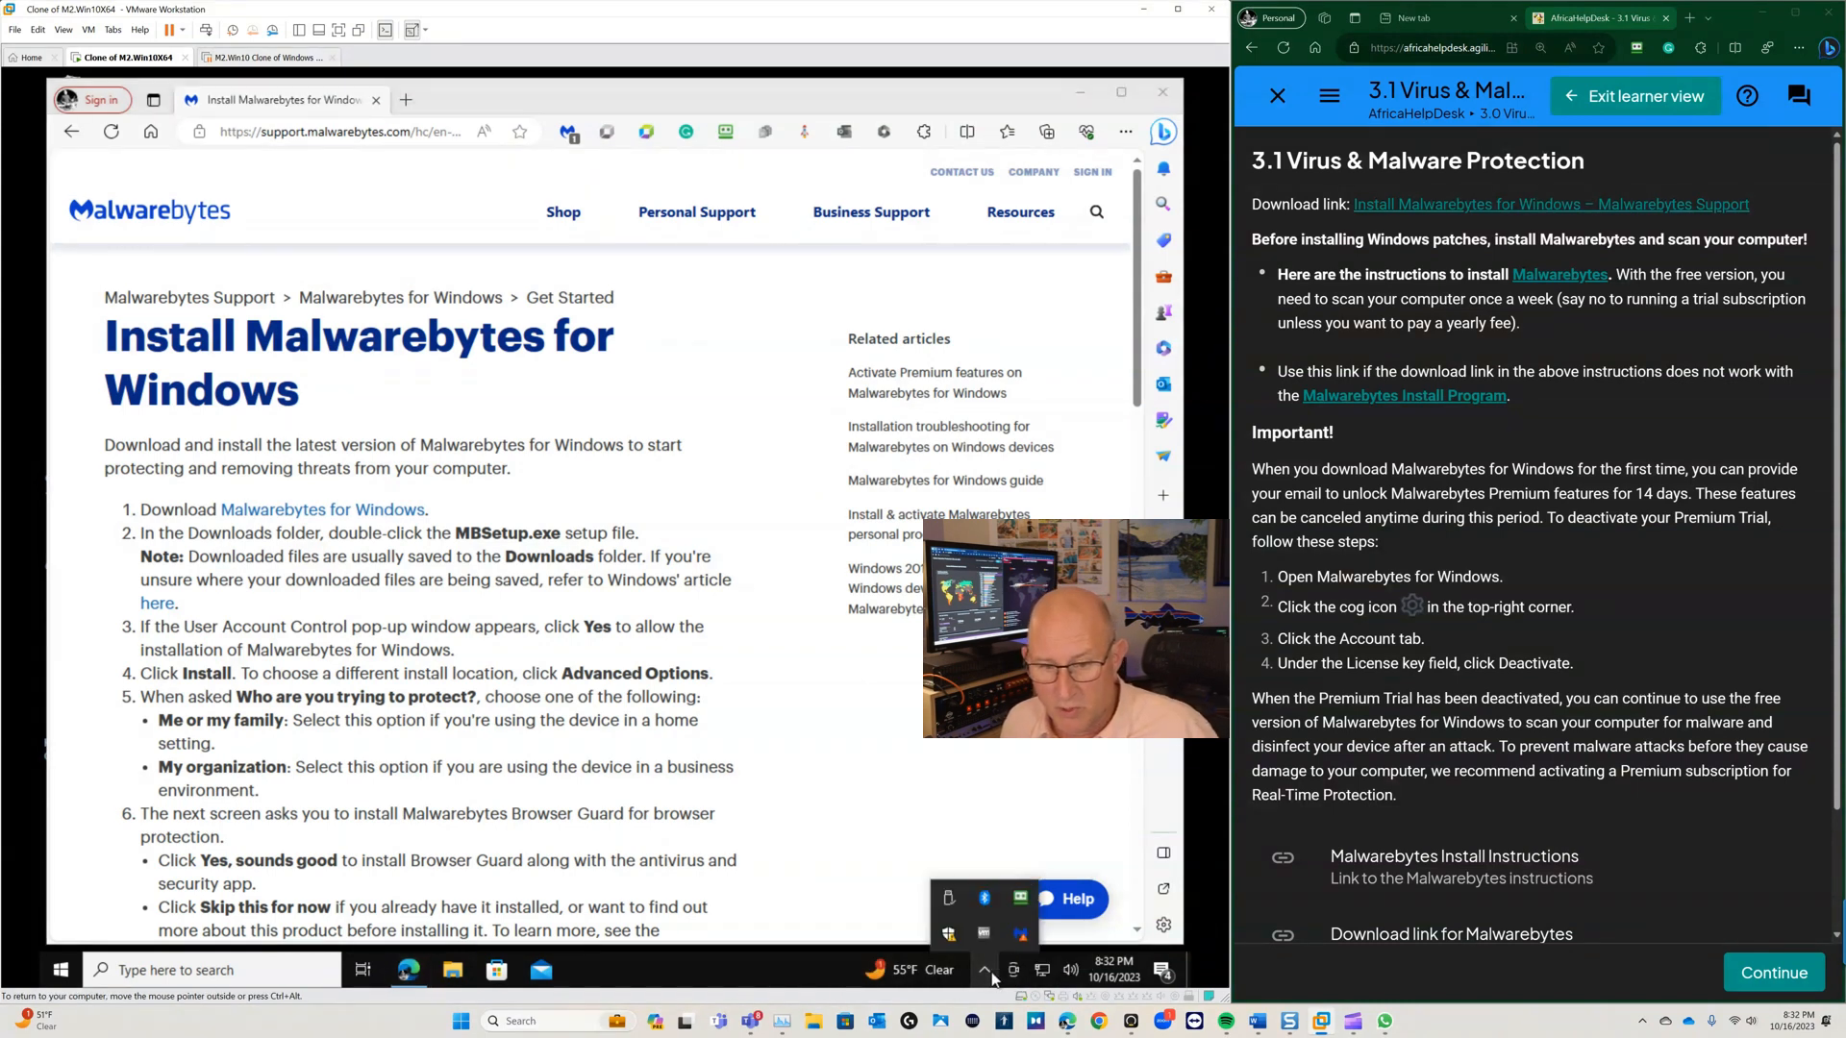
{"action": "right_click", "coordinate": [1024, 937]}
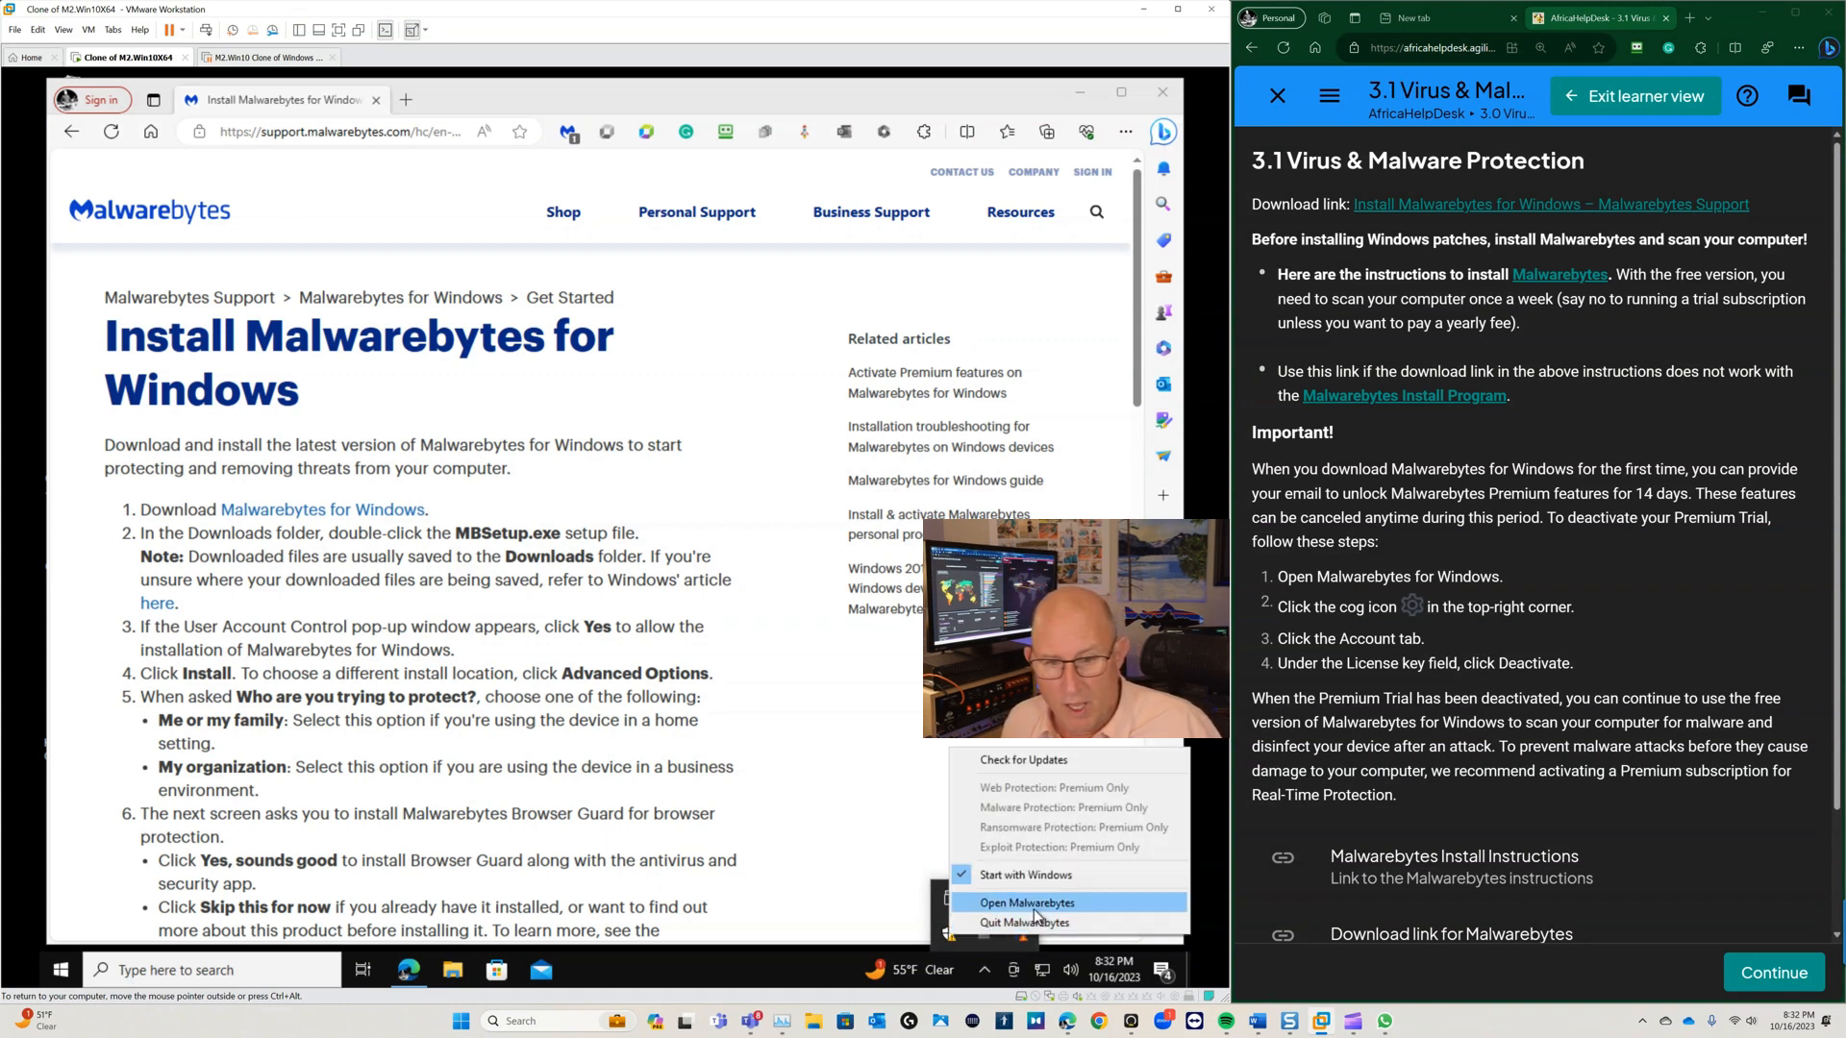
{"action": "left_click", "coordinate": [1046, 908]}
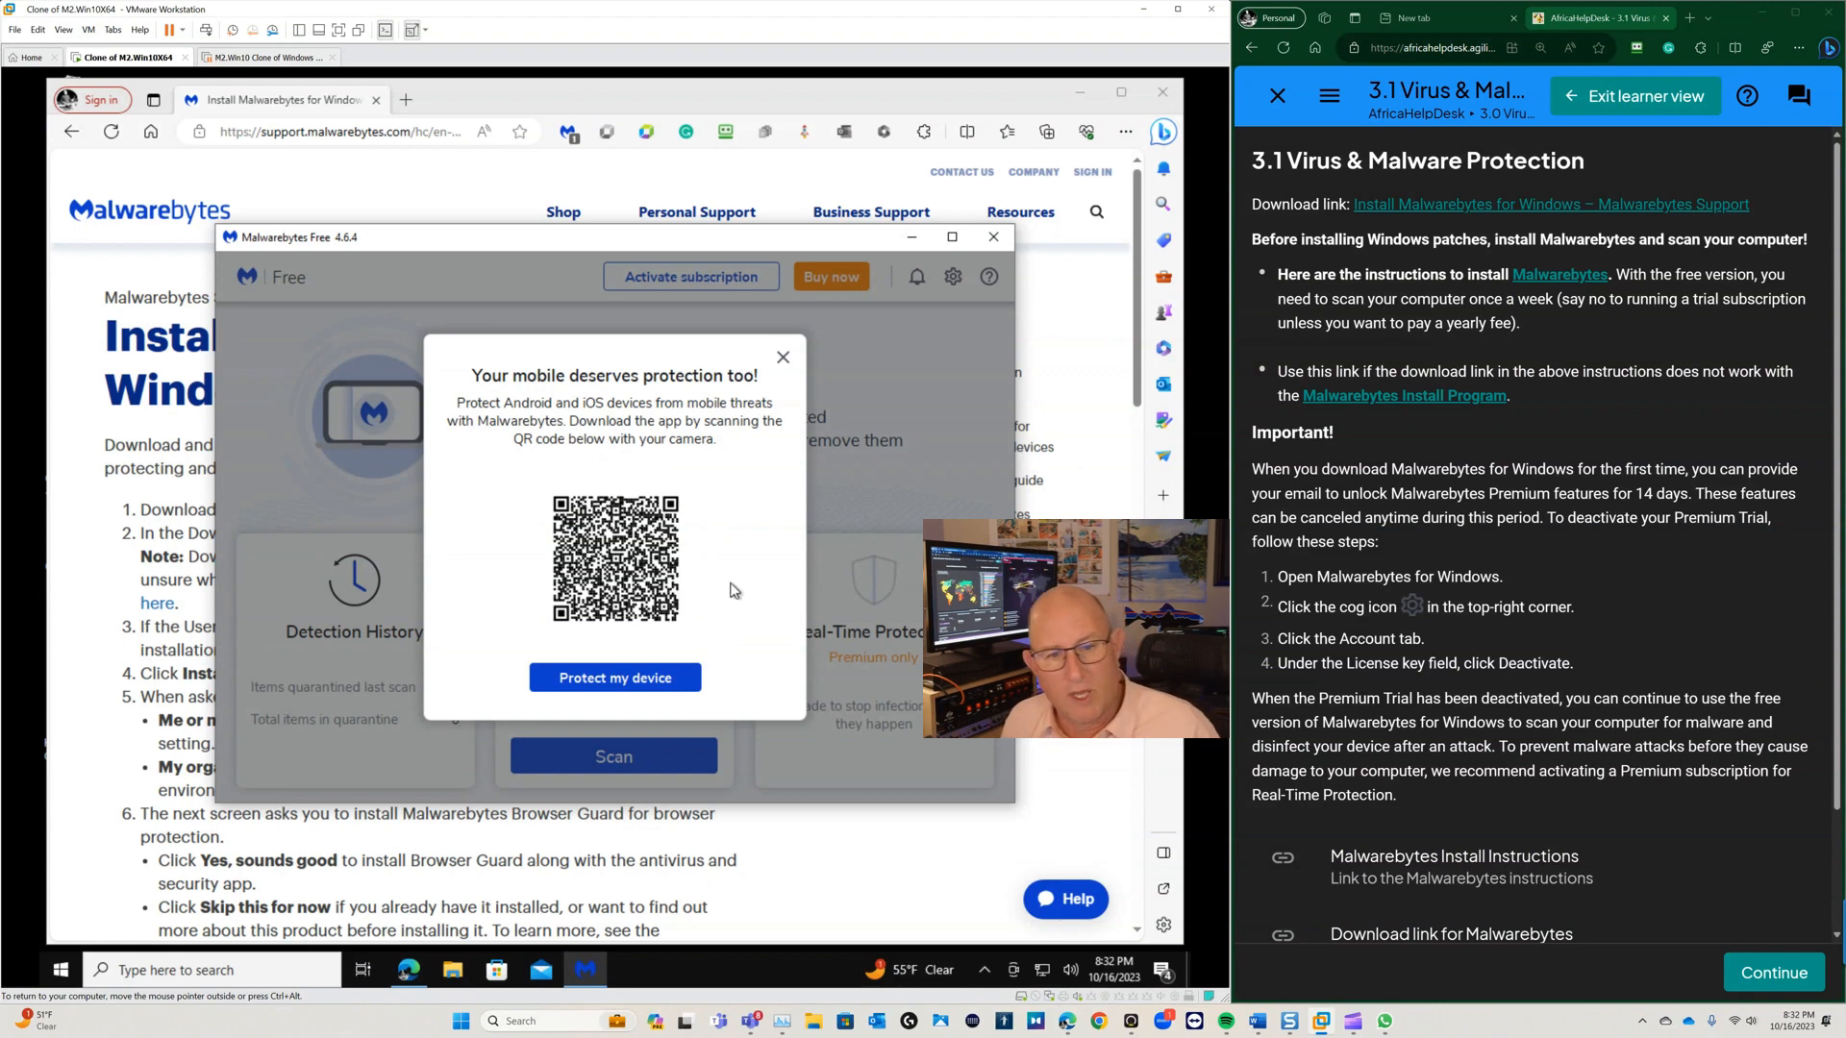
{"action": "left_click", "coordinate": [783, 359]}
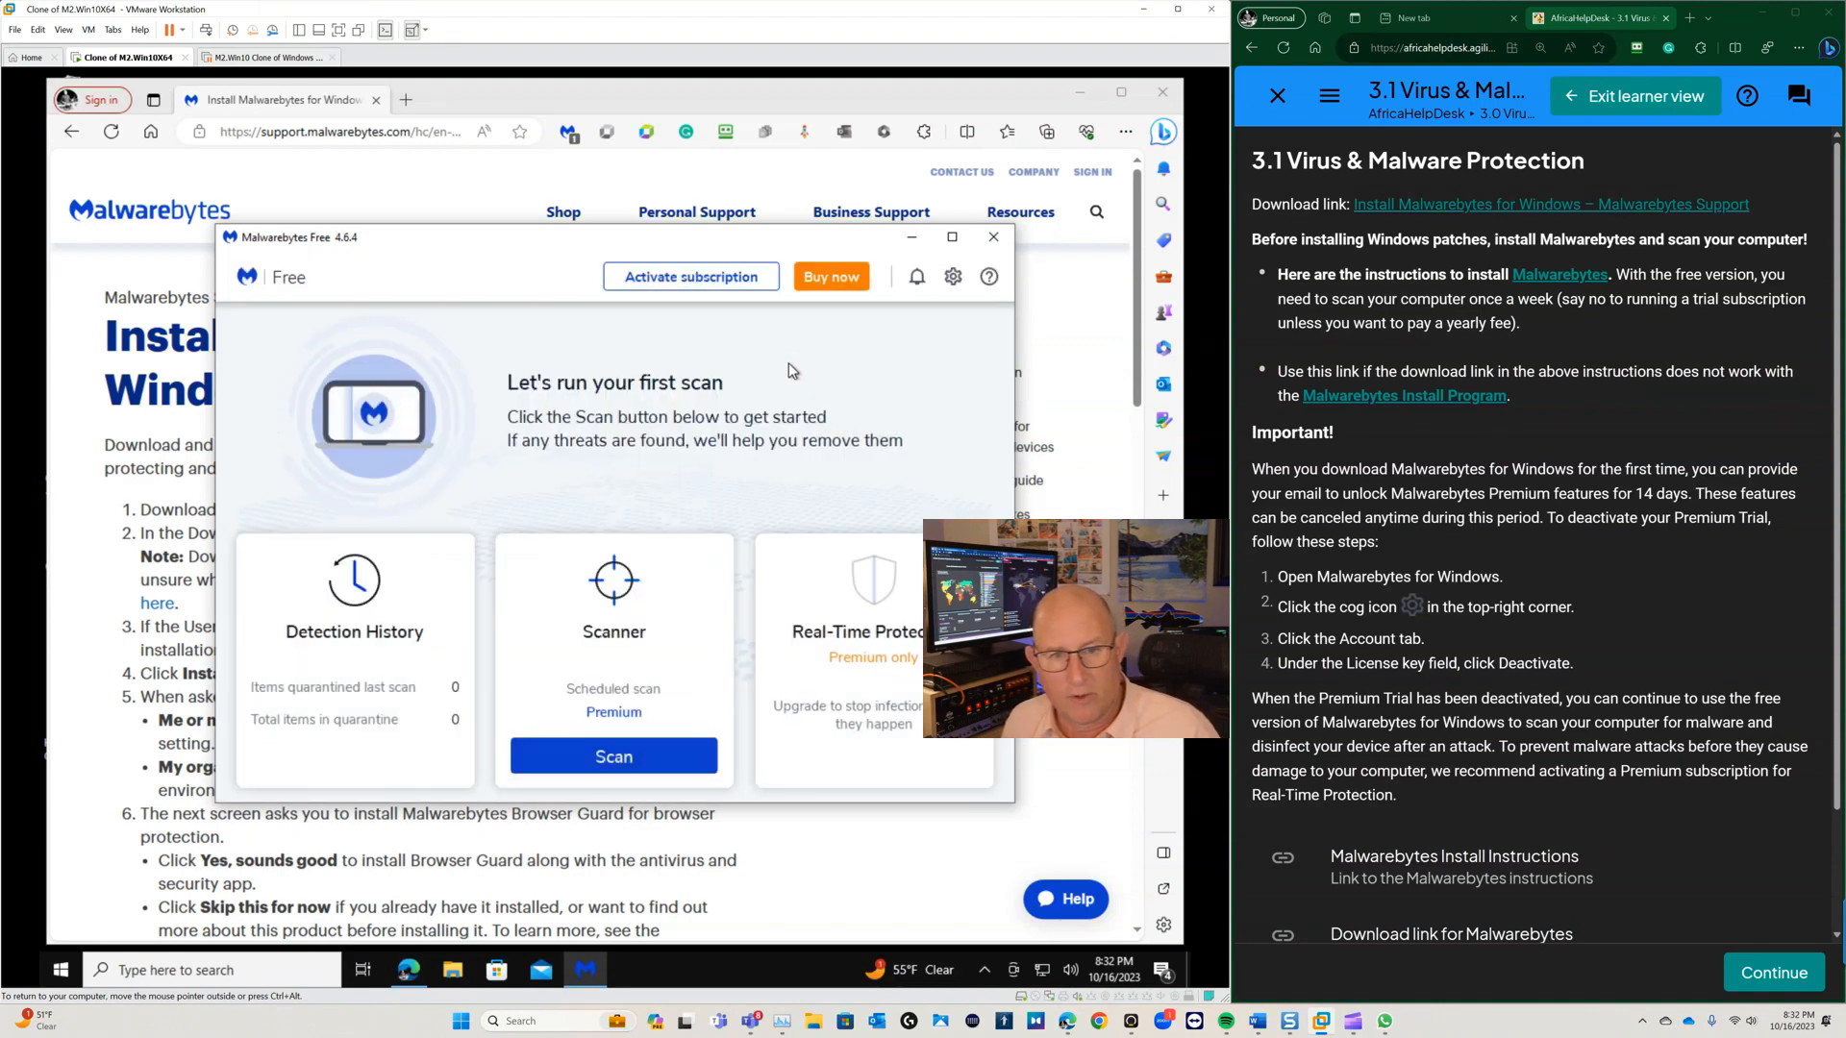
{"action": "left_click", "coordinate": [616, 765]}
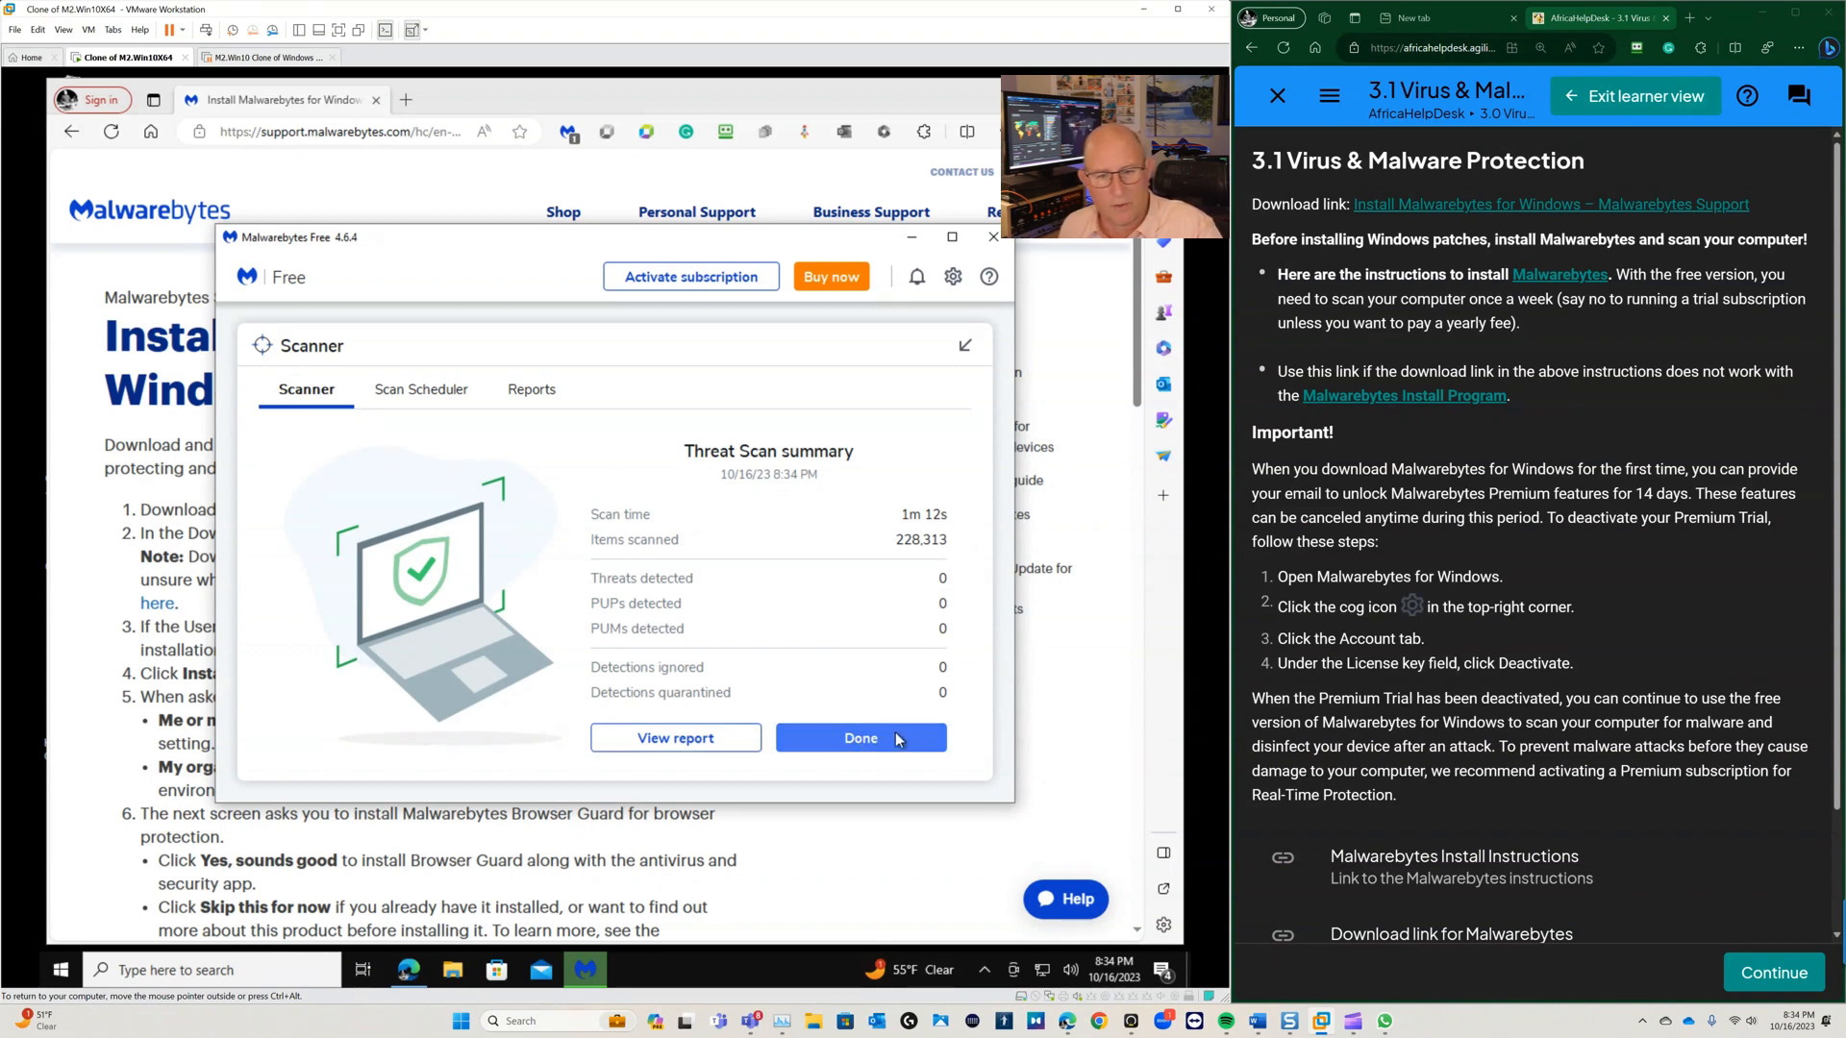
Review the completed scan's report, including the advanced log, system information, scan summary and scan options, and close it
{"action": "left_click", "coordinate": [731, 742]}
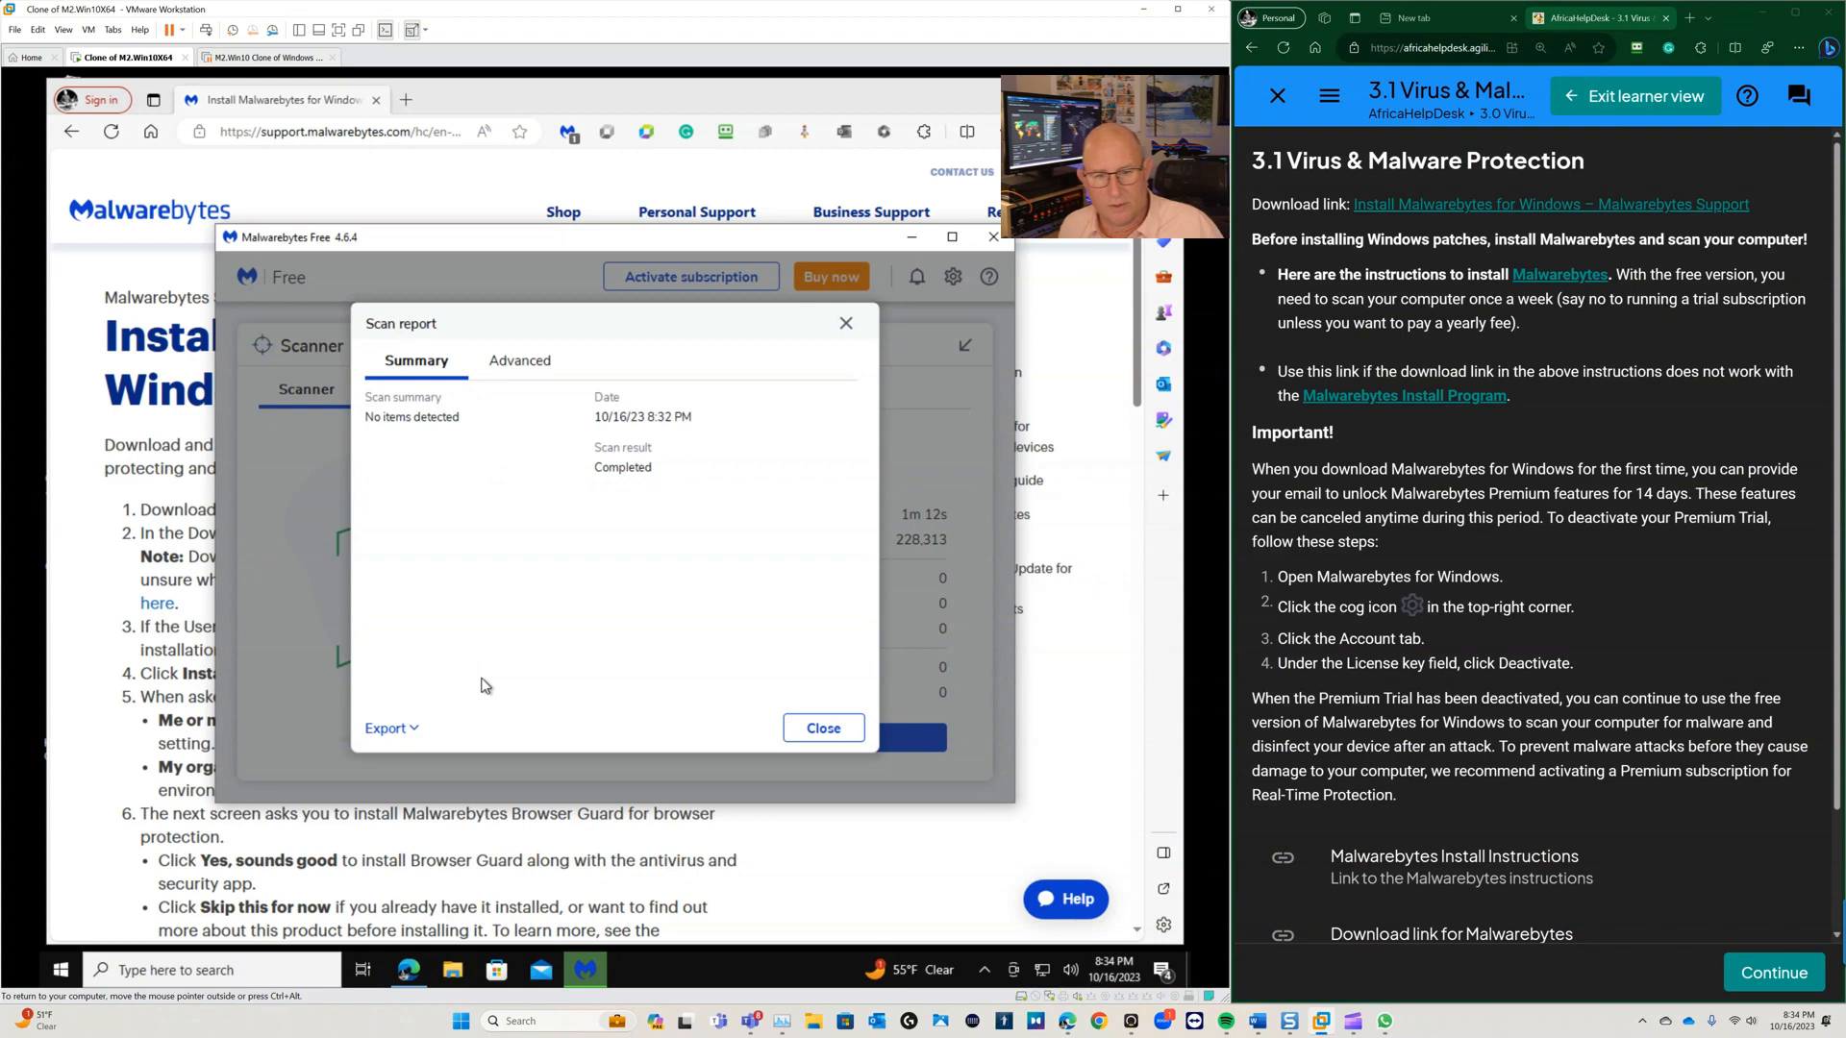
{"action": "left_click", "coordinate": [524, 360]}
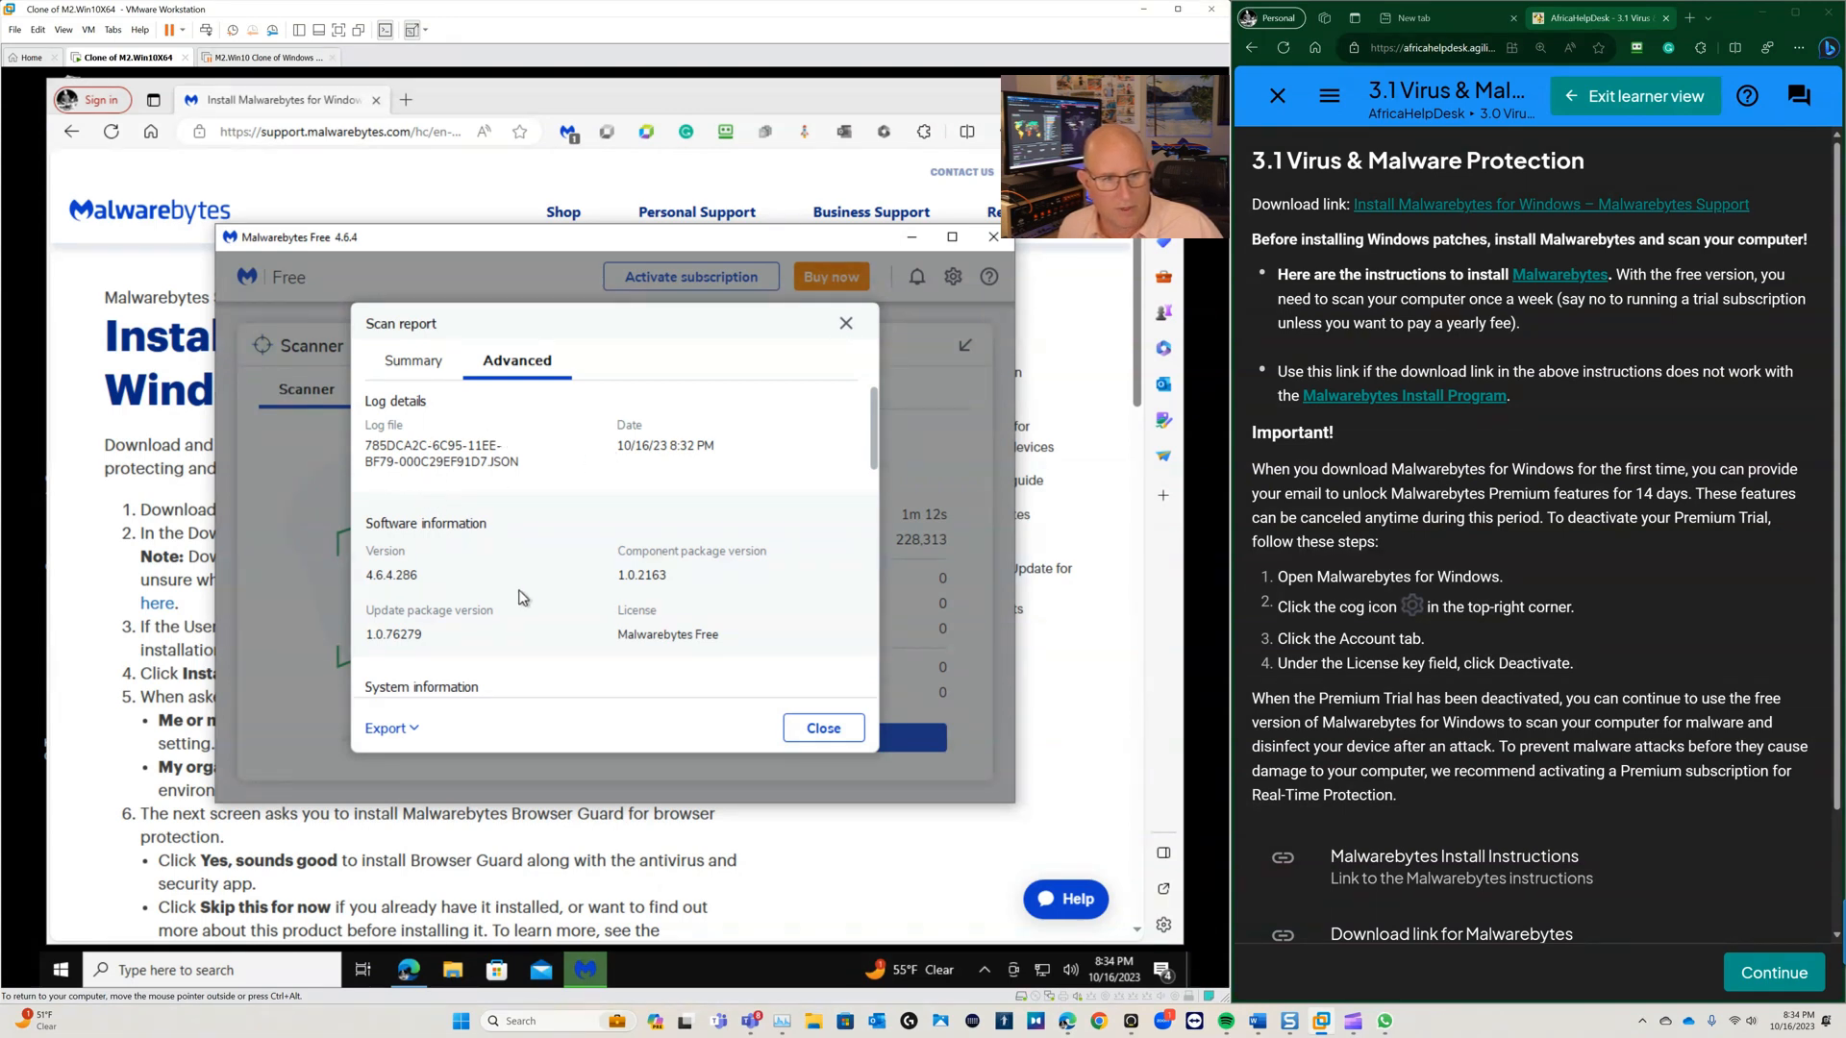
{"action": "scroll", "coordinate": [519, 598], "scroll_direction": "down", "scroll_amount": 1}
{"action": "scroll", "coordinate": [519, 598], "scroll_direction": "down", "scroll_amount": 3}
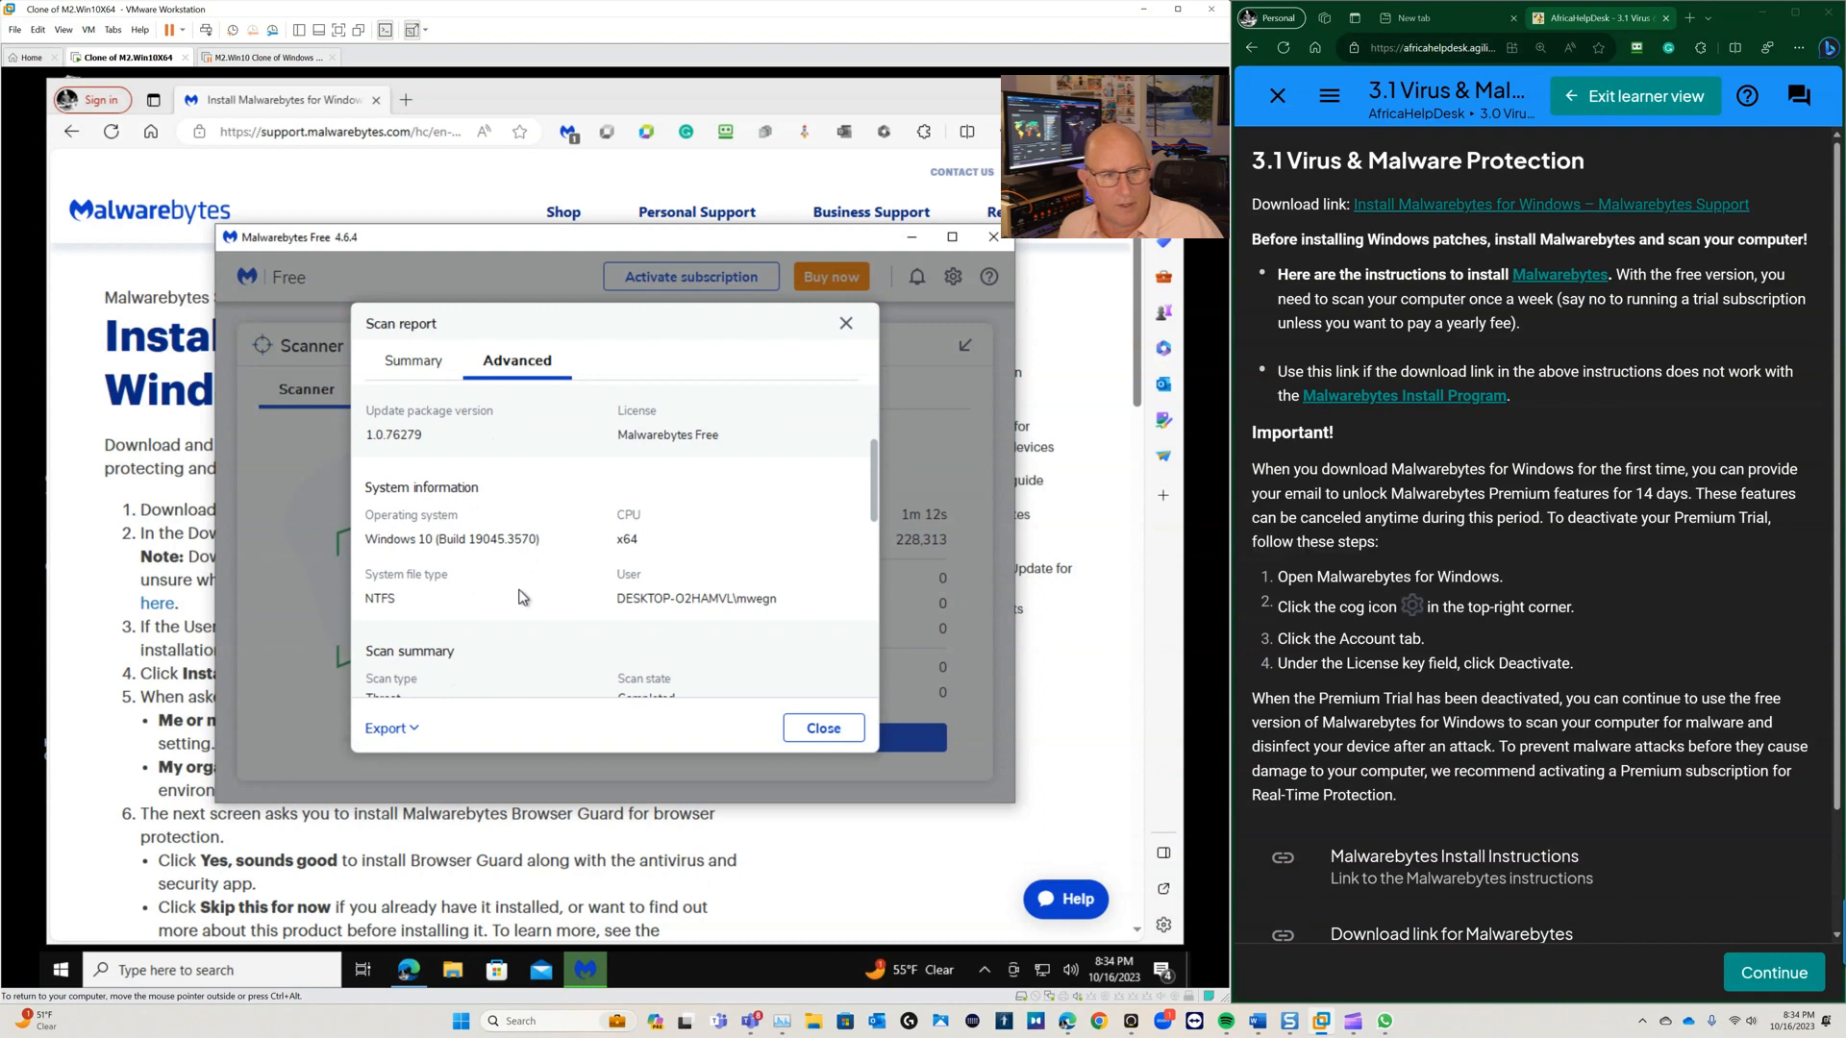
{"action": "scroll", "coordinate": [752, 573], "scroll_direction": "down", "scroll_amount": 9}
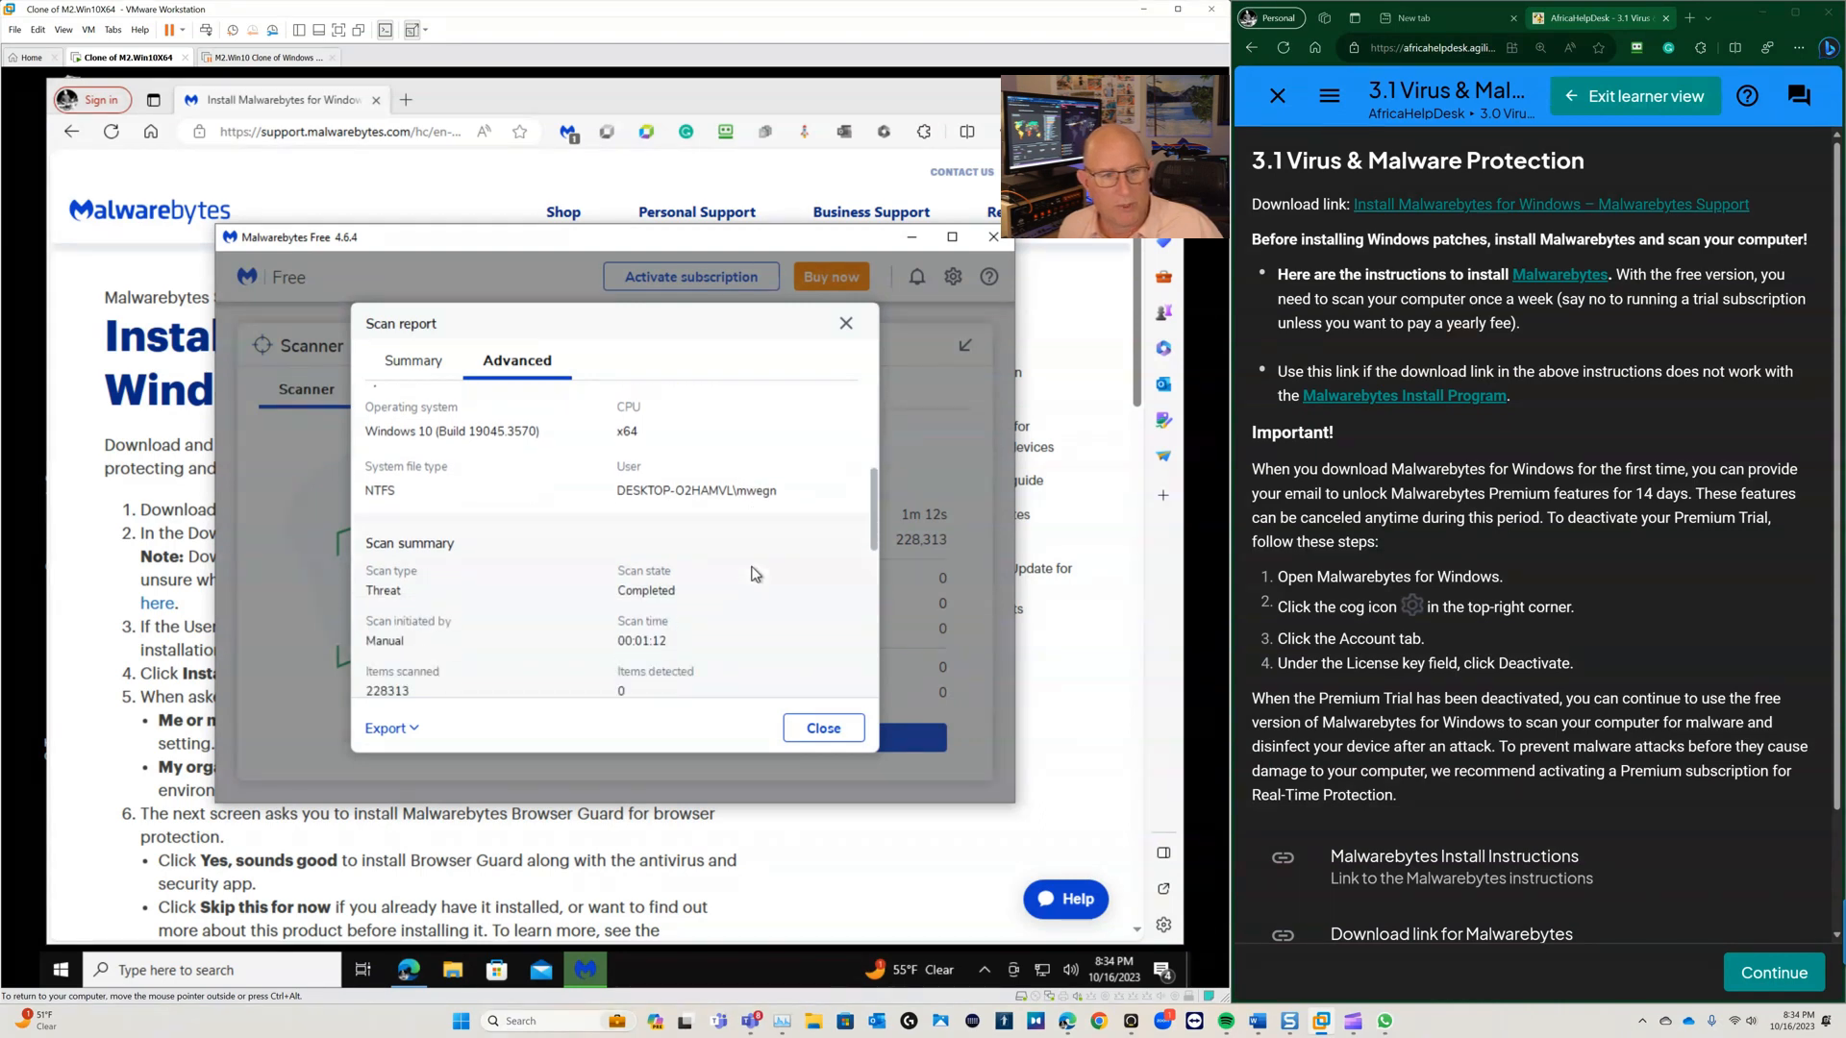
{"action": "scroll", "coordinate": [752, 567], "scroll_direction": "down", "scroll_amount": 3}
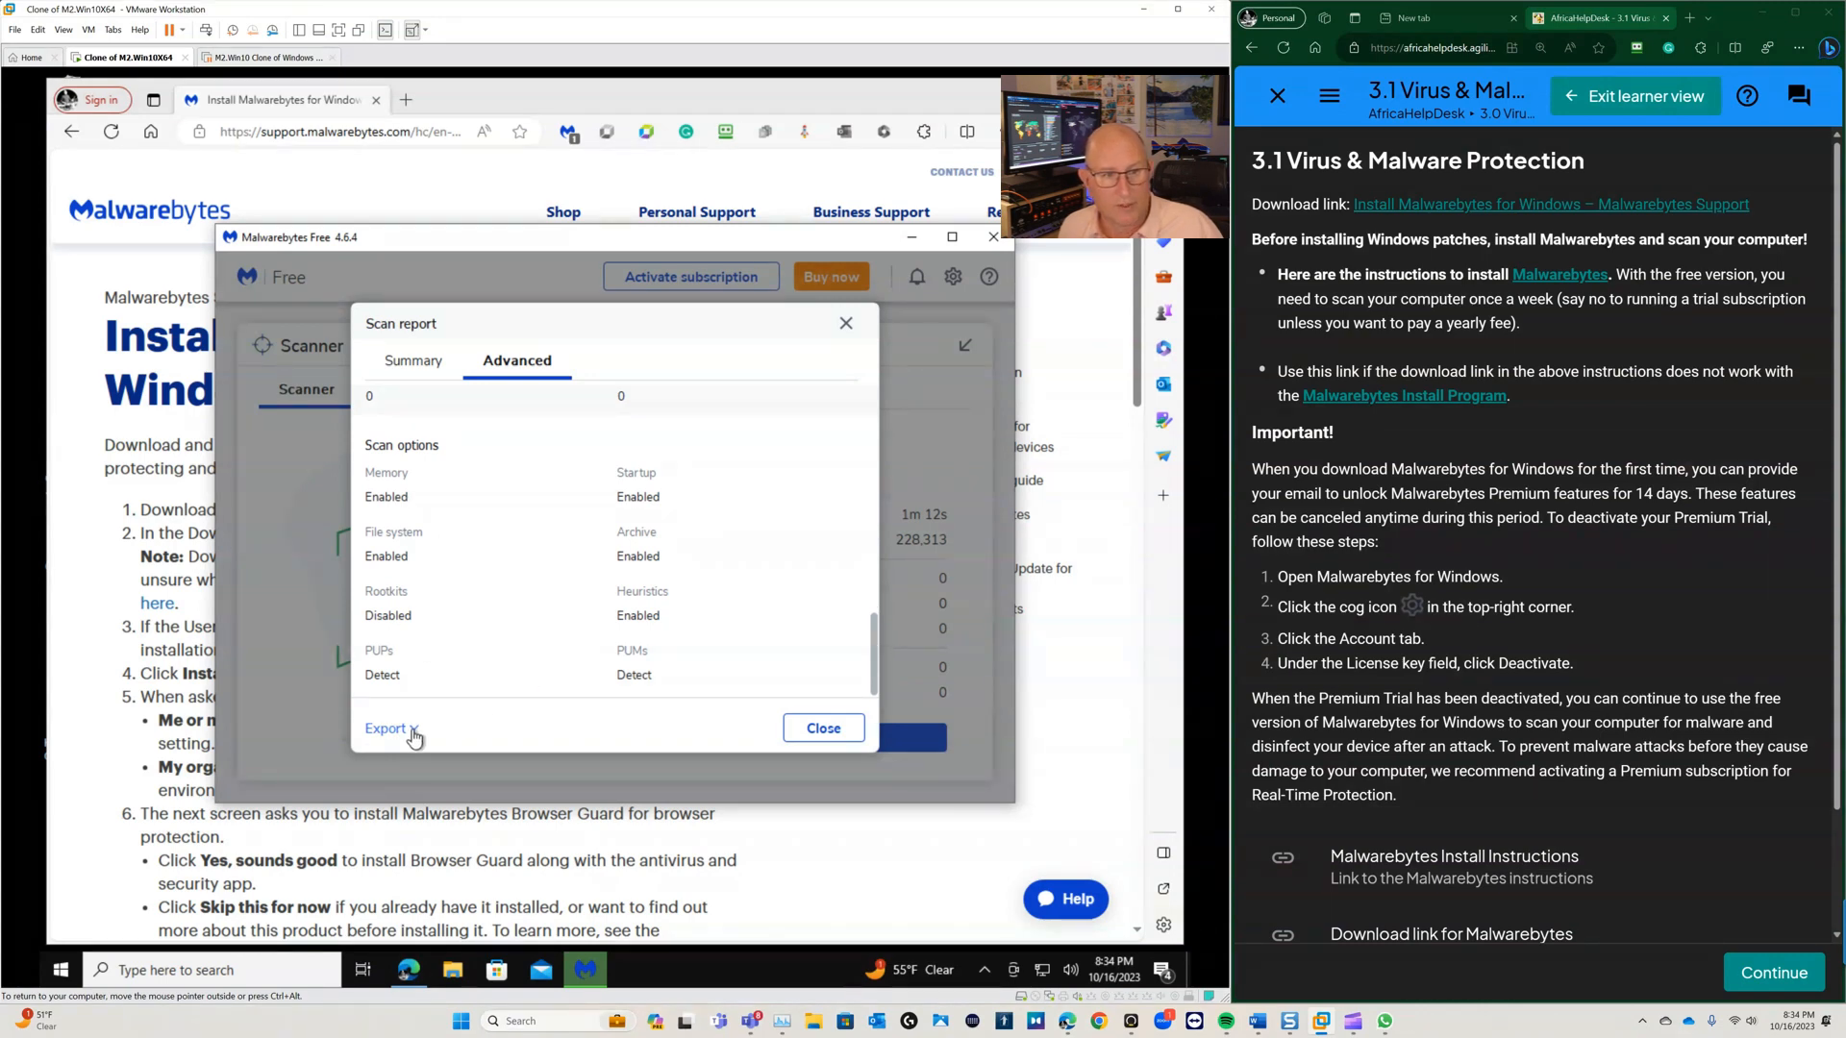
{"action": "left_click", "coordinate": [848, 729]}
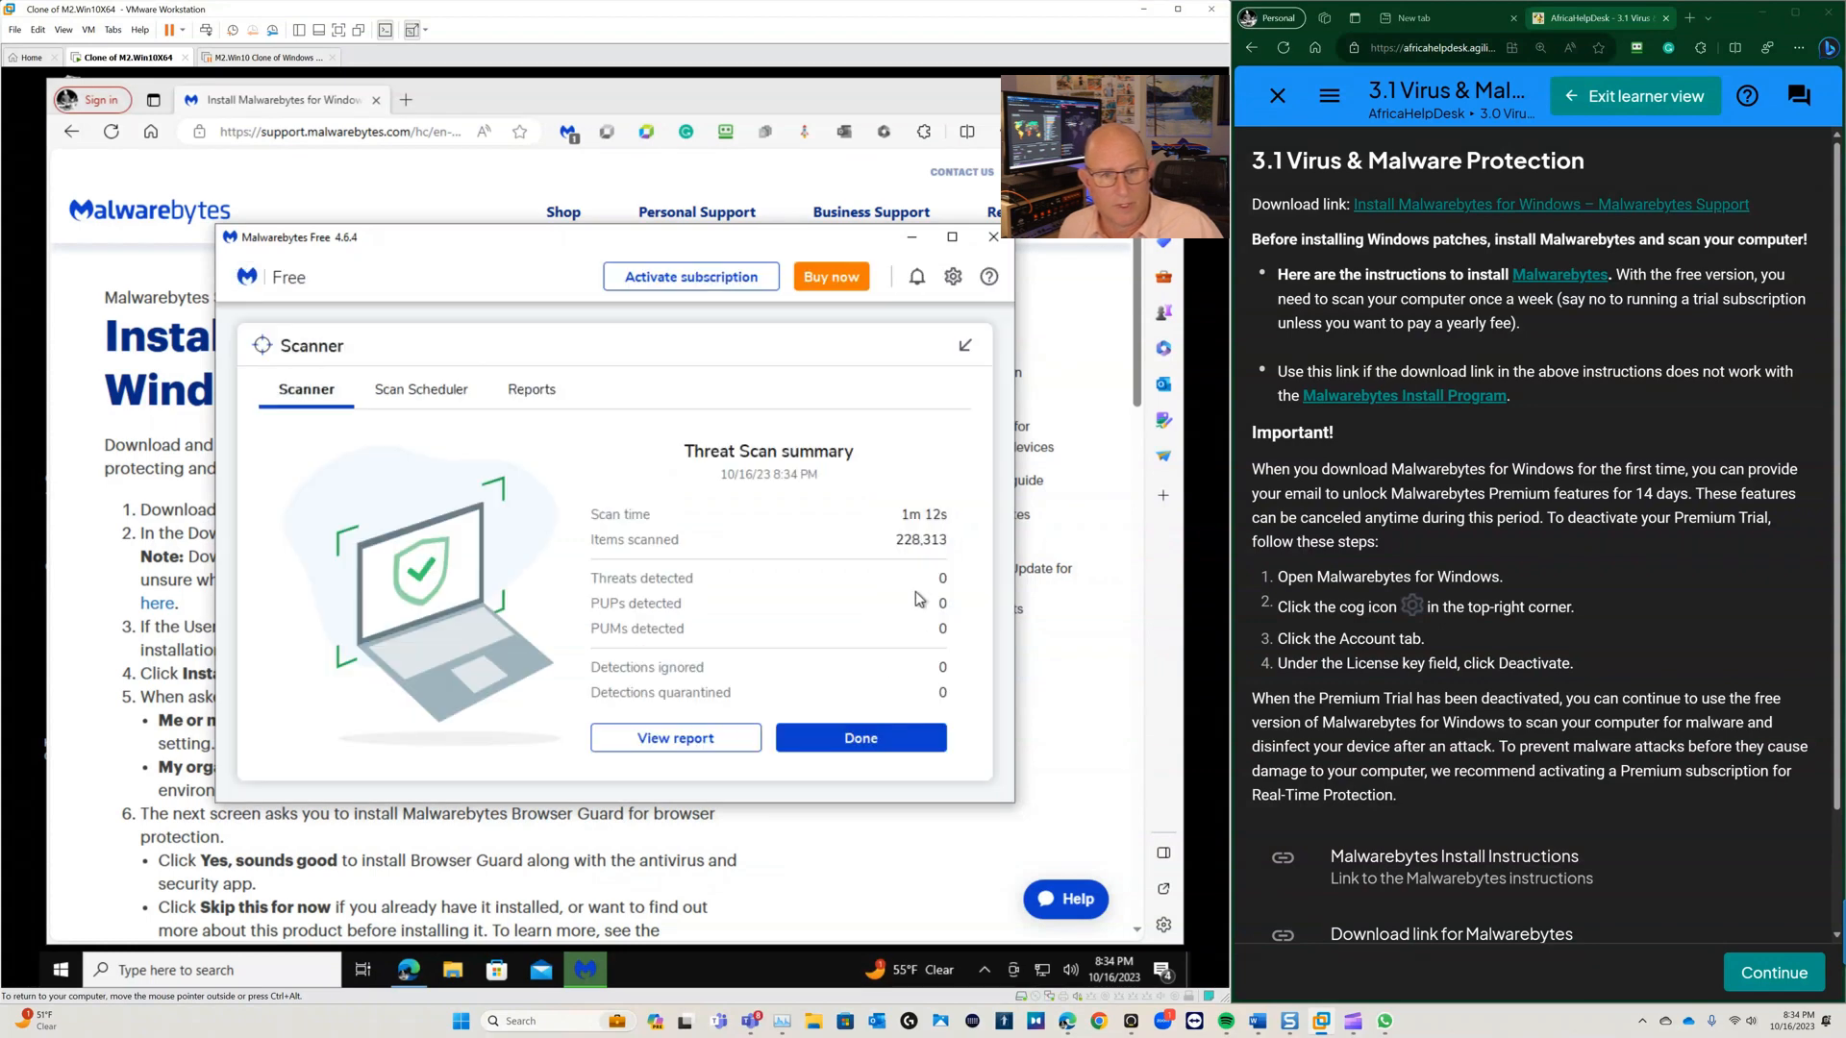
Finish the threat scan, dismiss the Malwarebytes Privacy offer and close the Malwarebytes window
{"action": "left_click", "coordinate": [891, 741]}
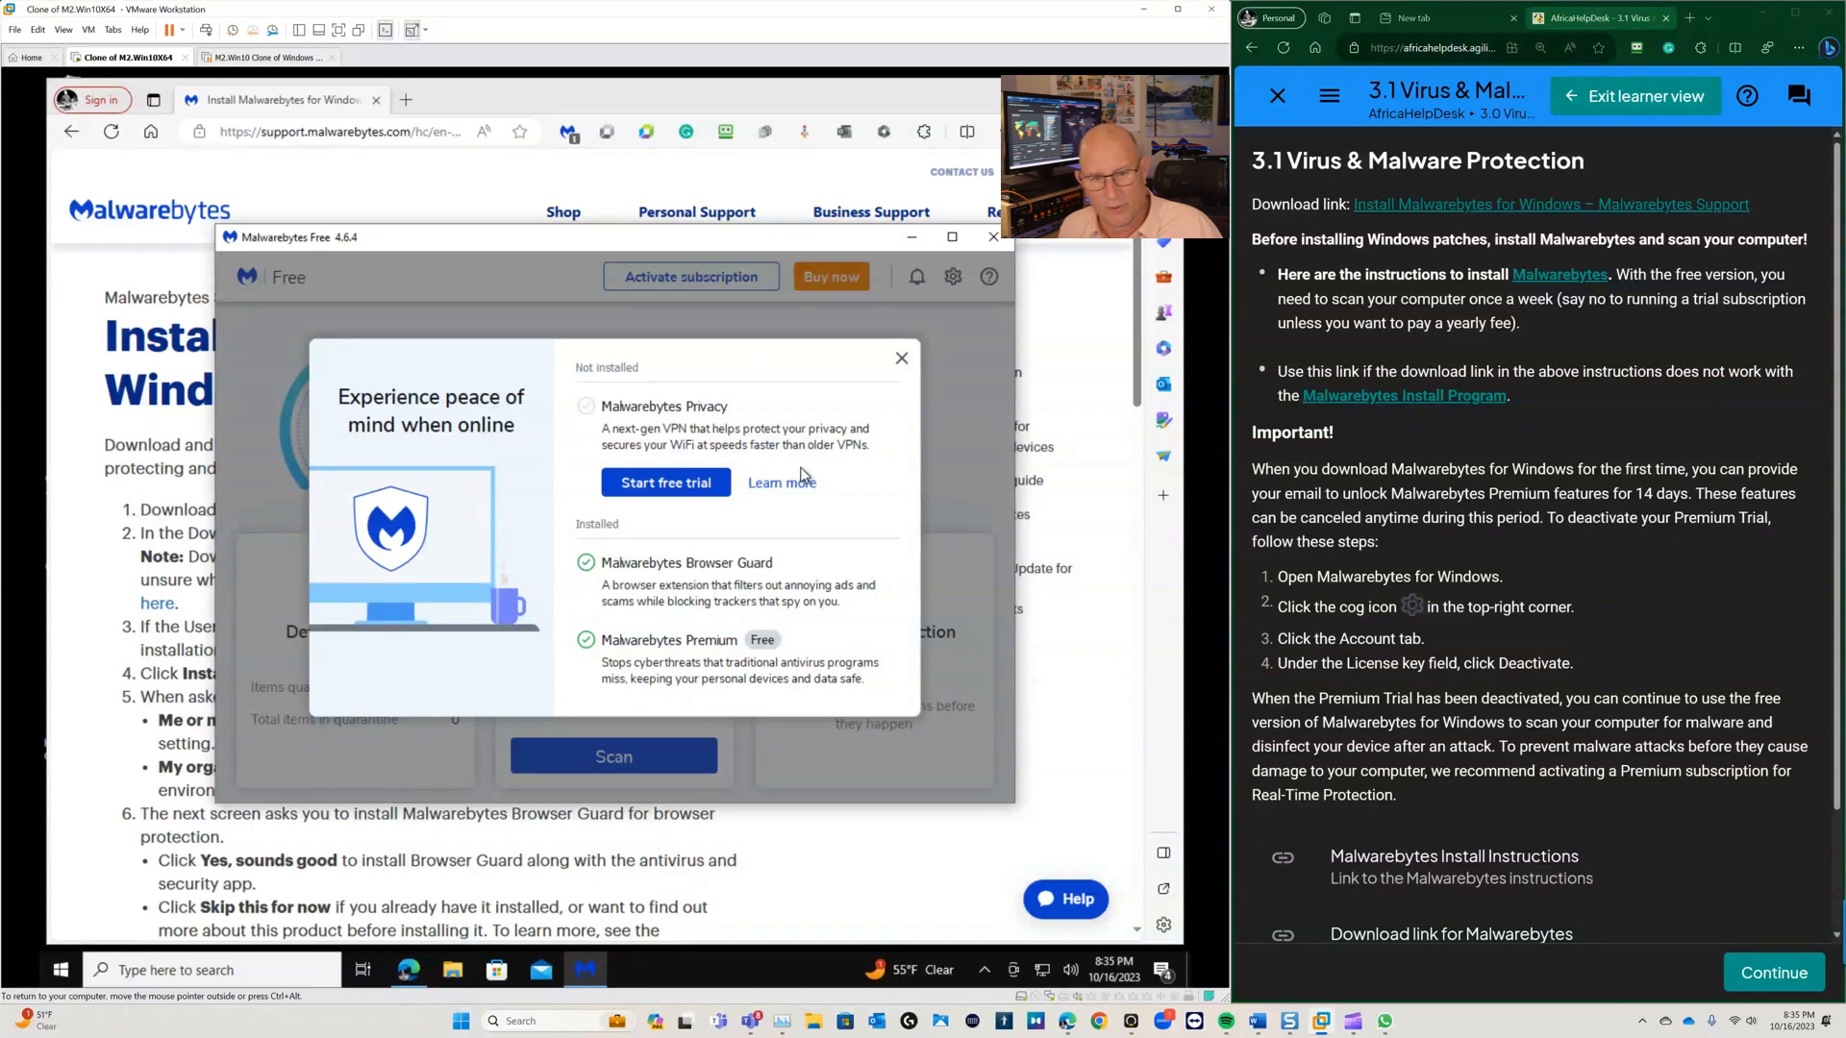
{"action": "left_click", "coordinate": [902, 361]}
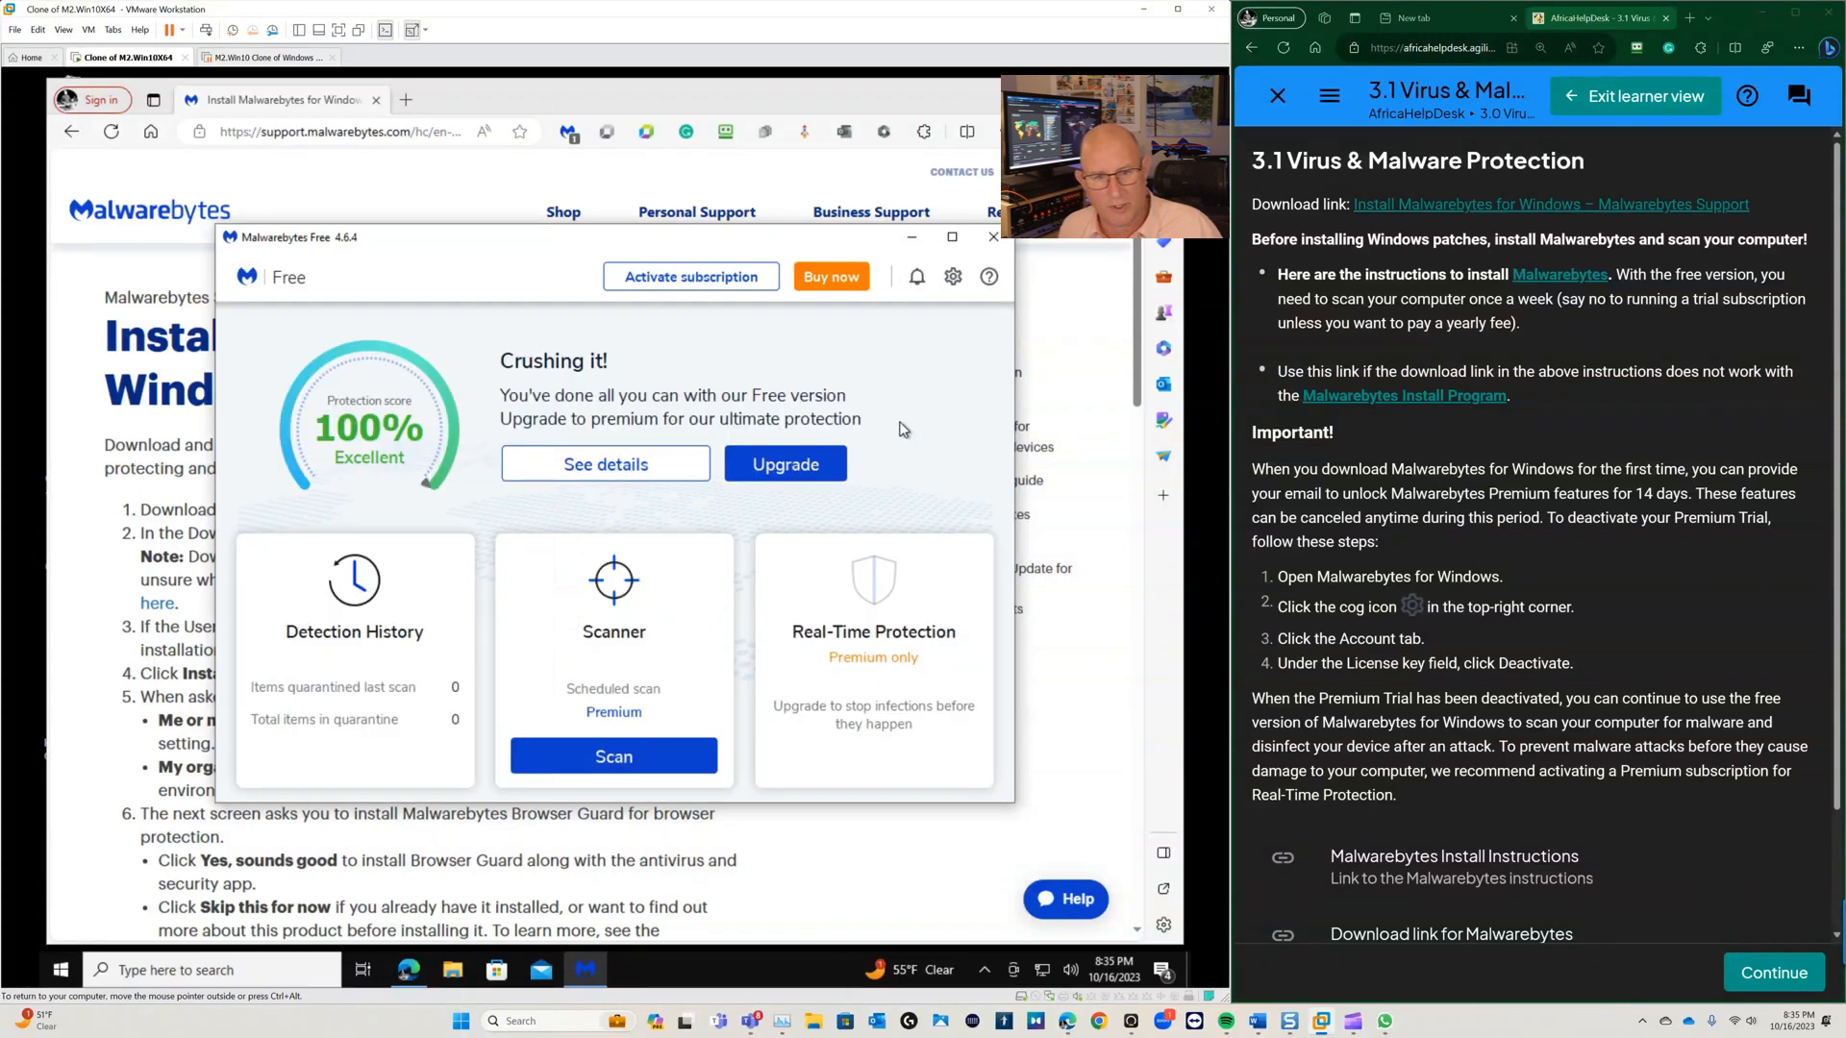
{"action": "left_click", "coordinate": [993, 237]}
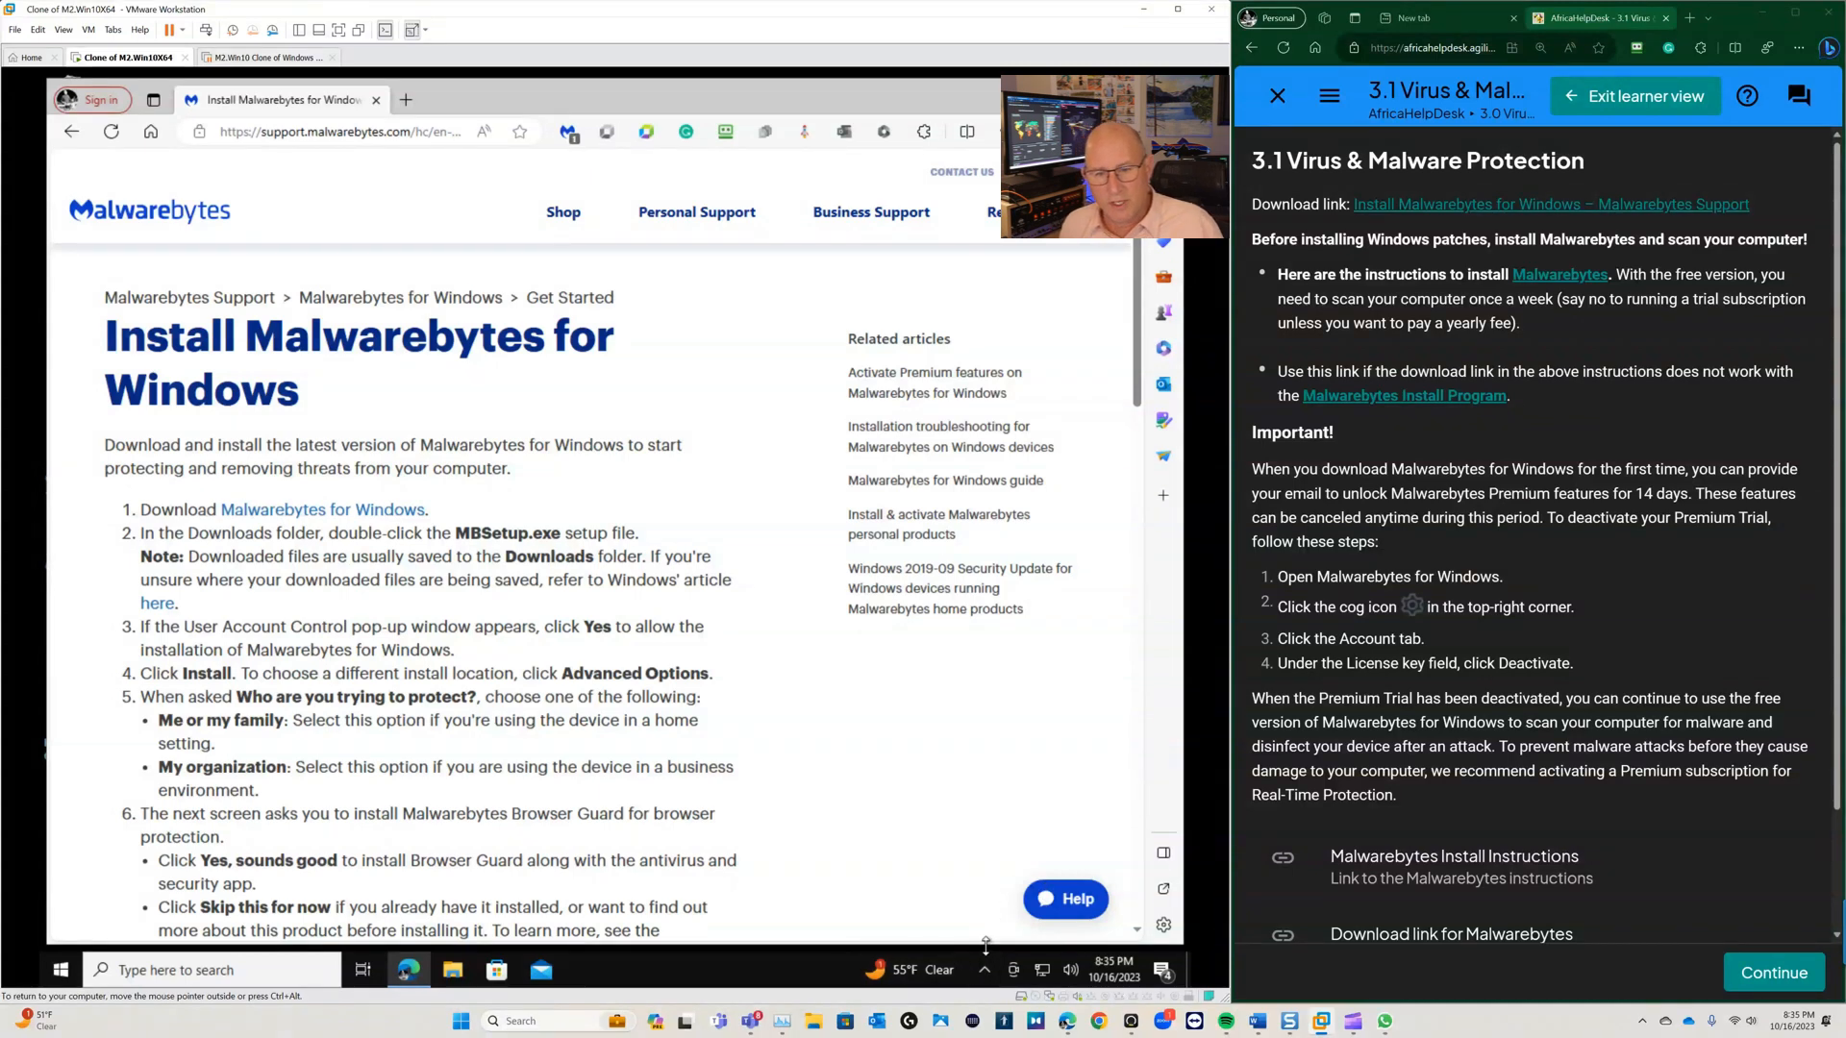
Reopen Malwarebytes from the programs running in the background to view its dashboard, close it and minimize the browser
{"action": "left_click", "coordinate": [983, 977]}
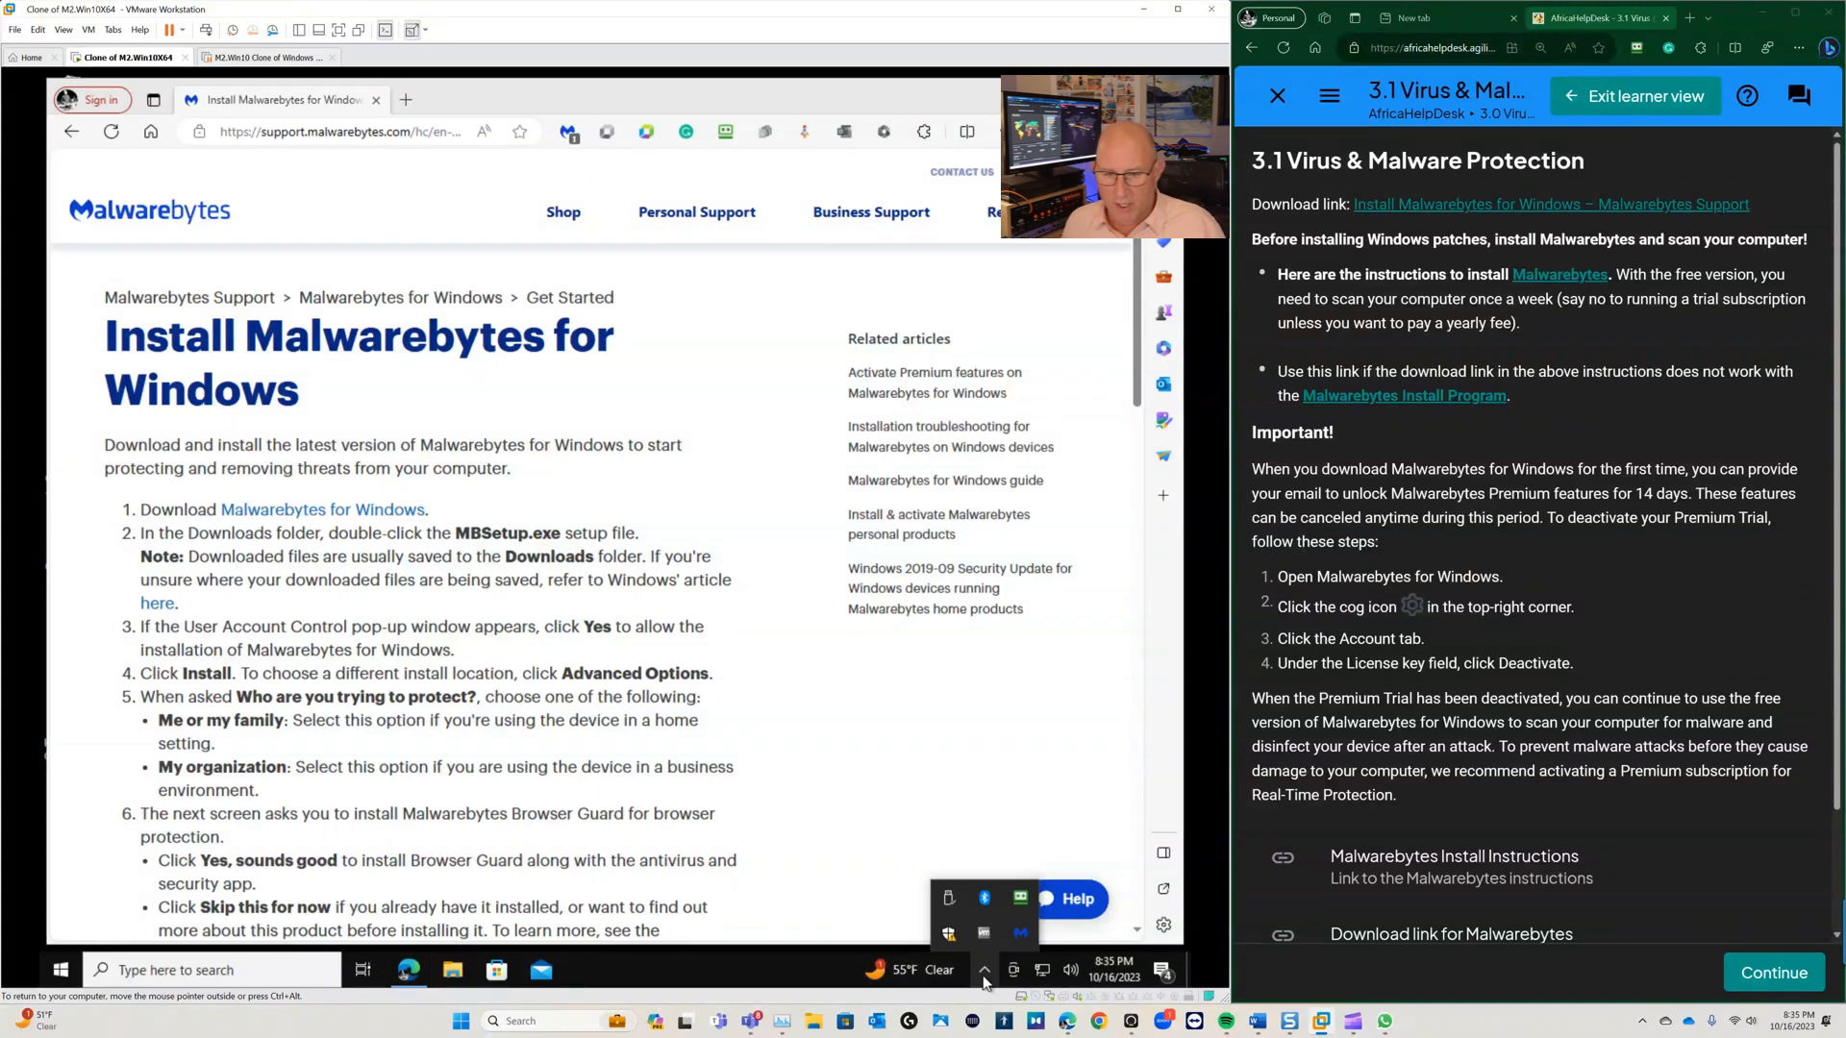
{"action": "right_click", "coordinate": [1023, 937]}
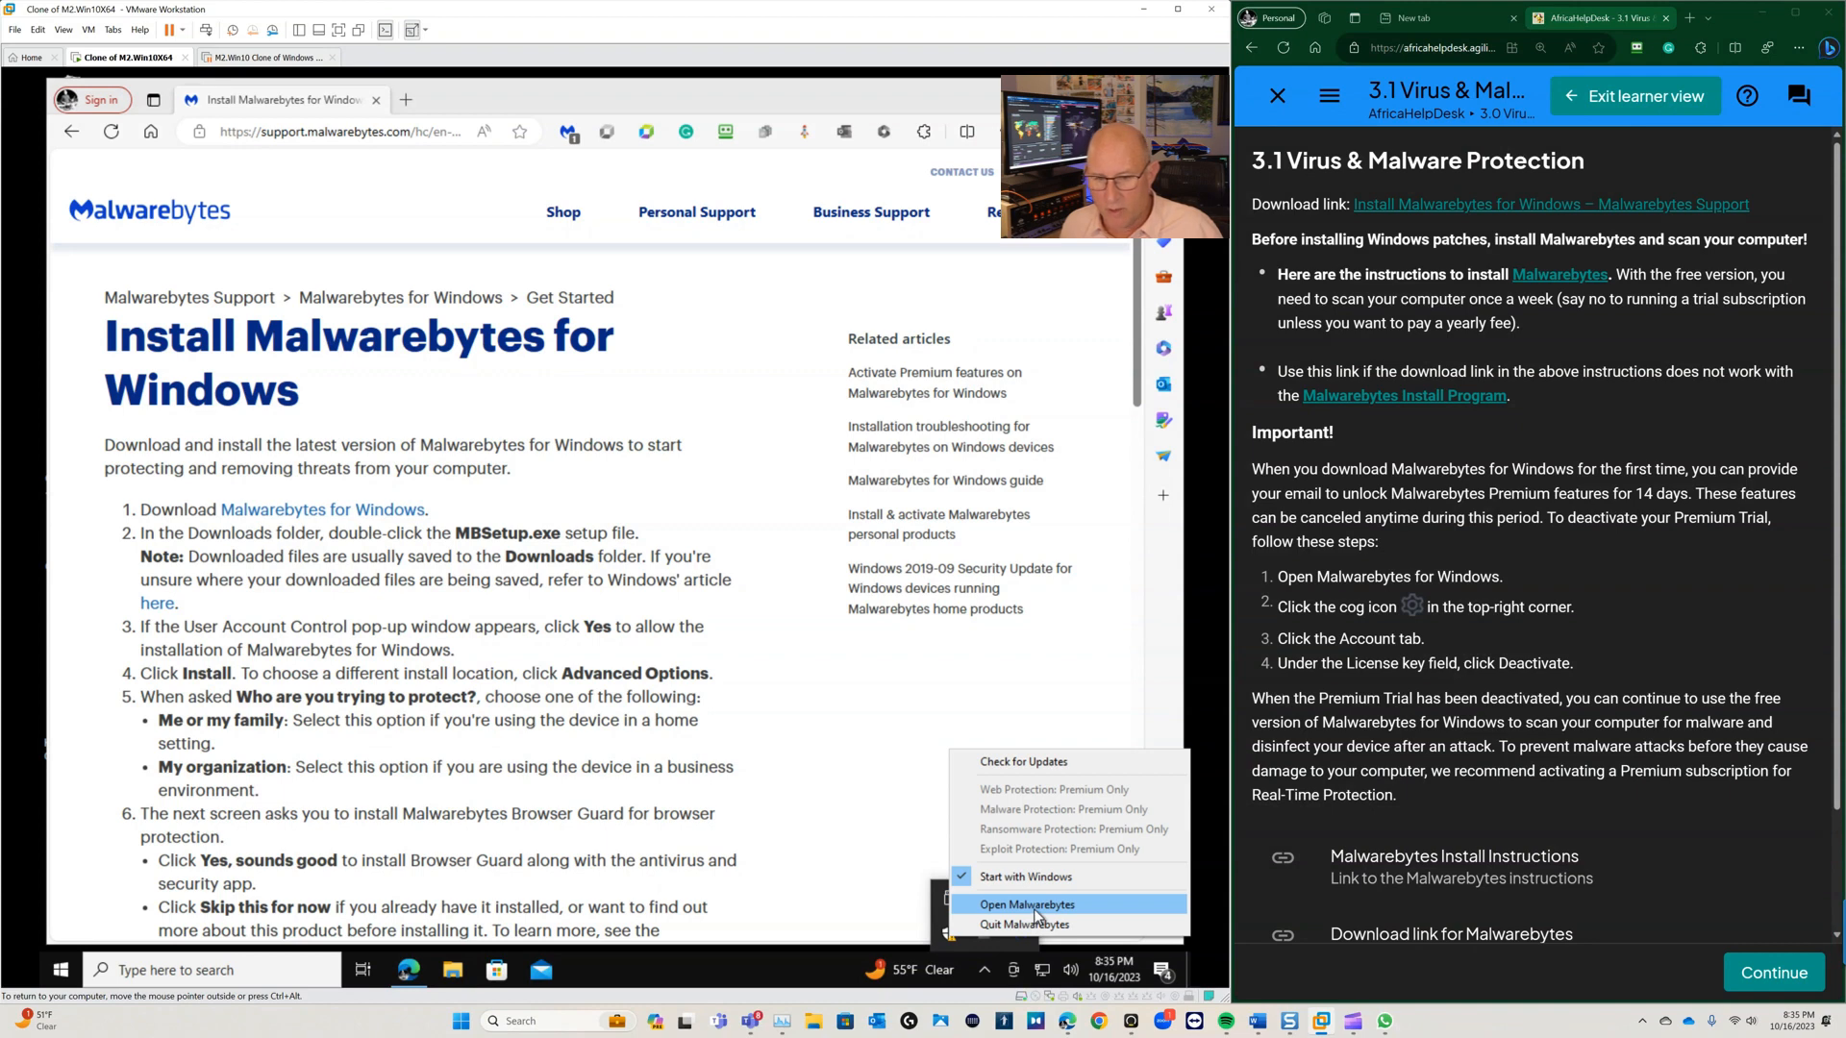
{"action": "left_click", "coordinate": [1035, 907]}
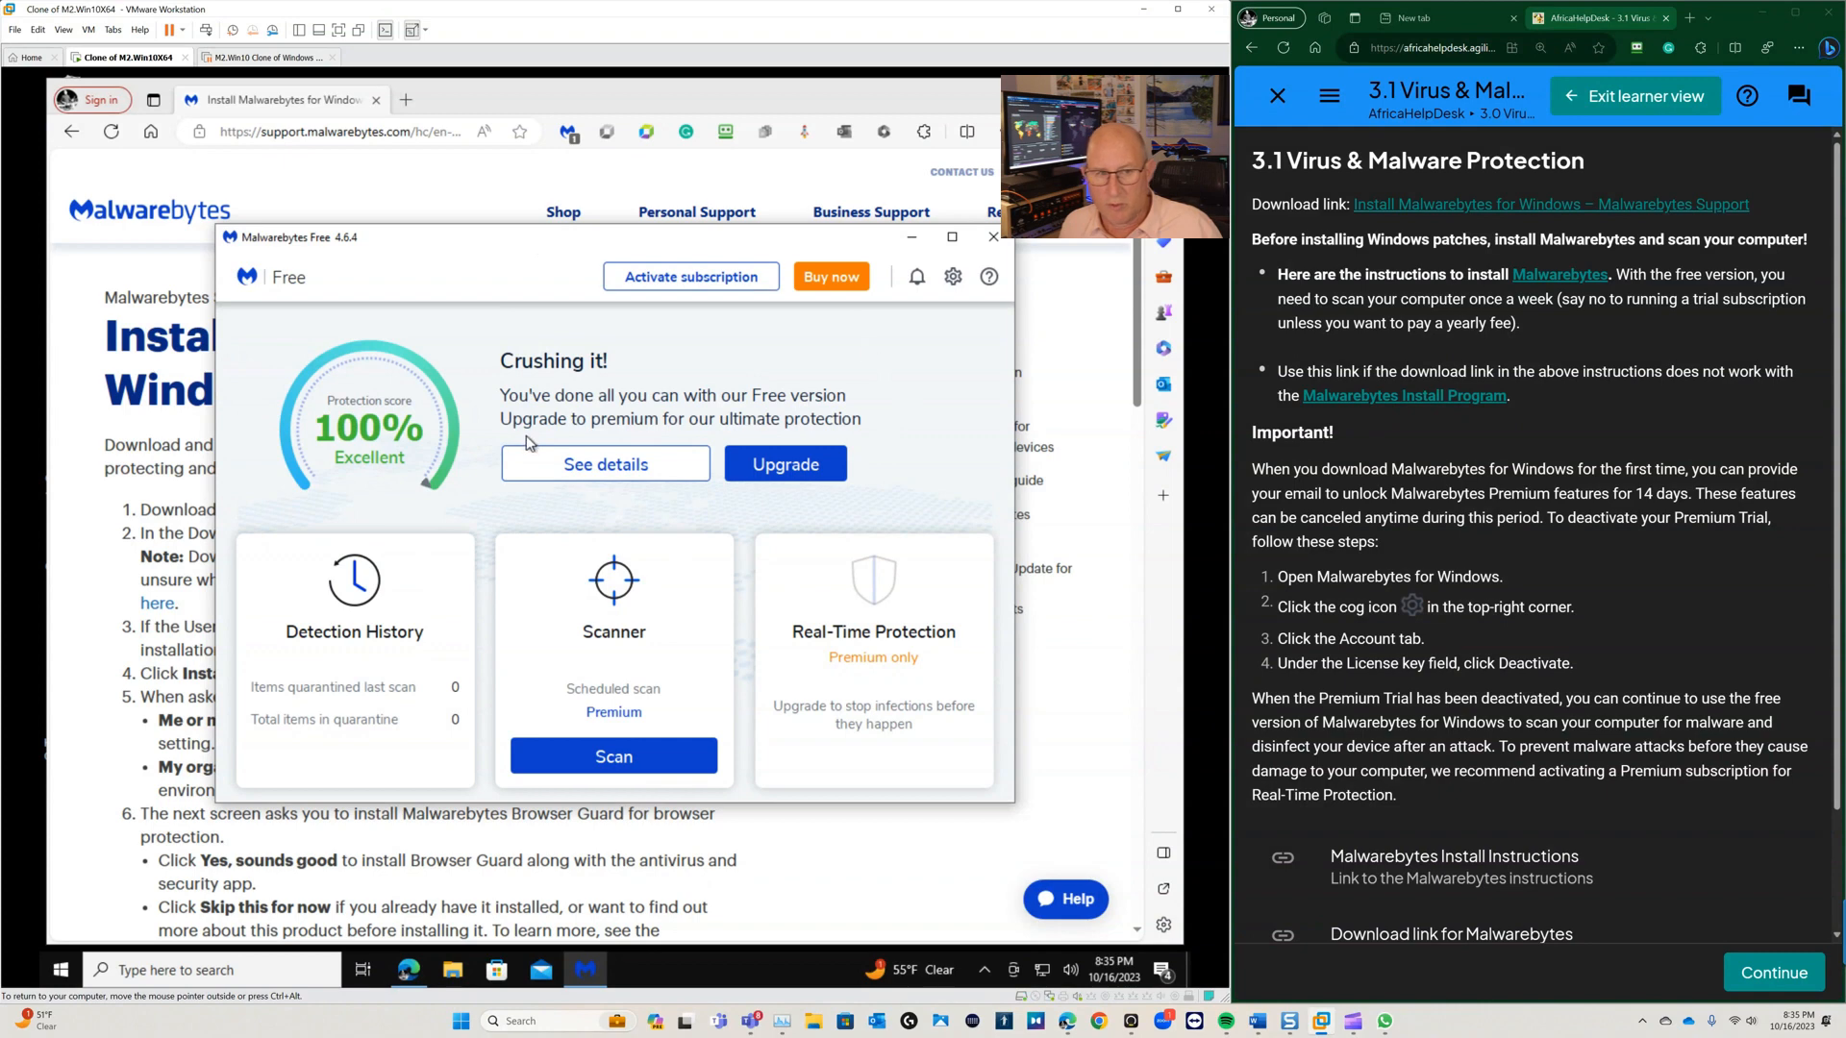
{"action": "left_click", "coordinate": [993, 237]}
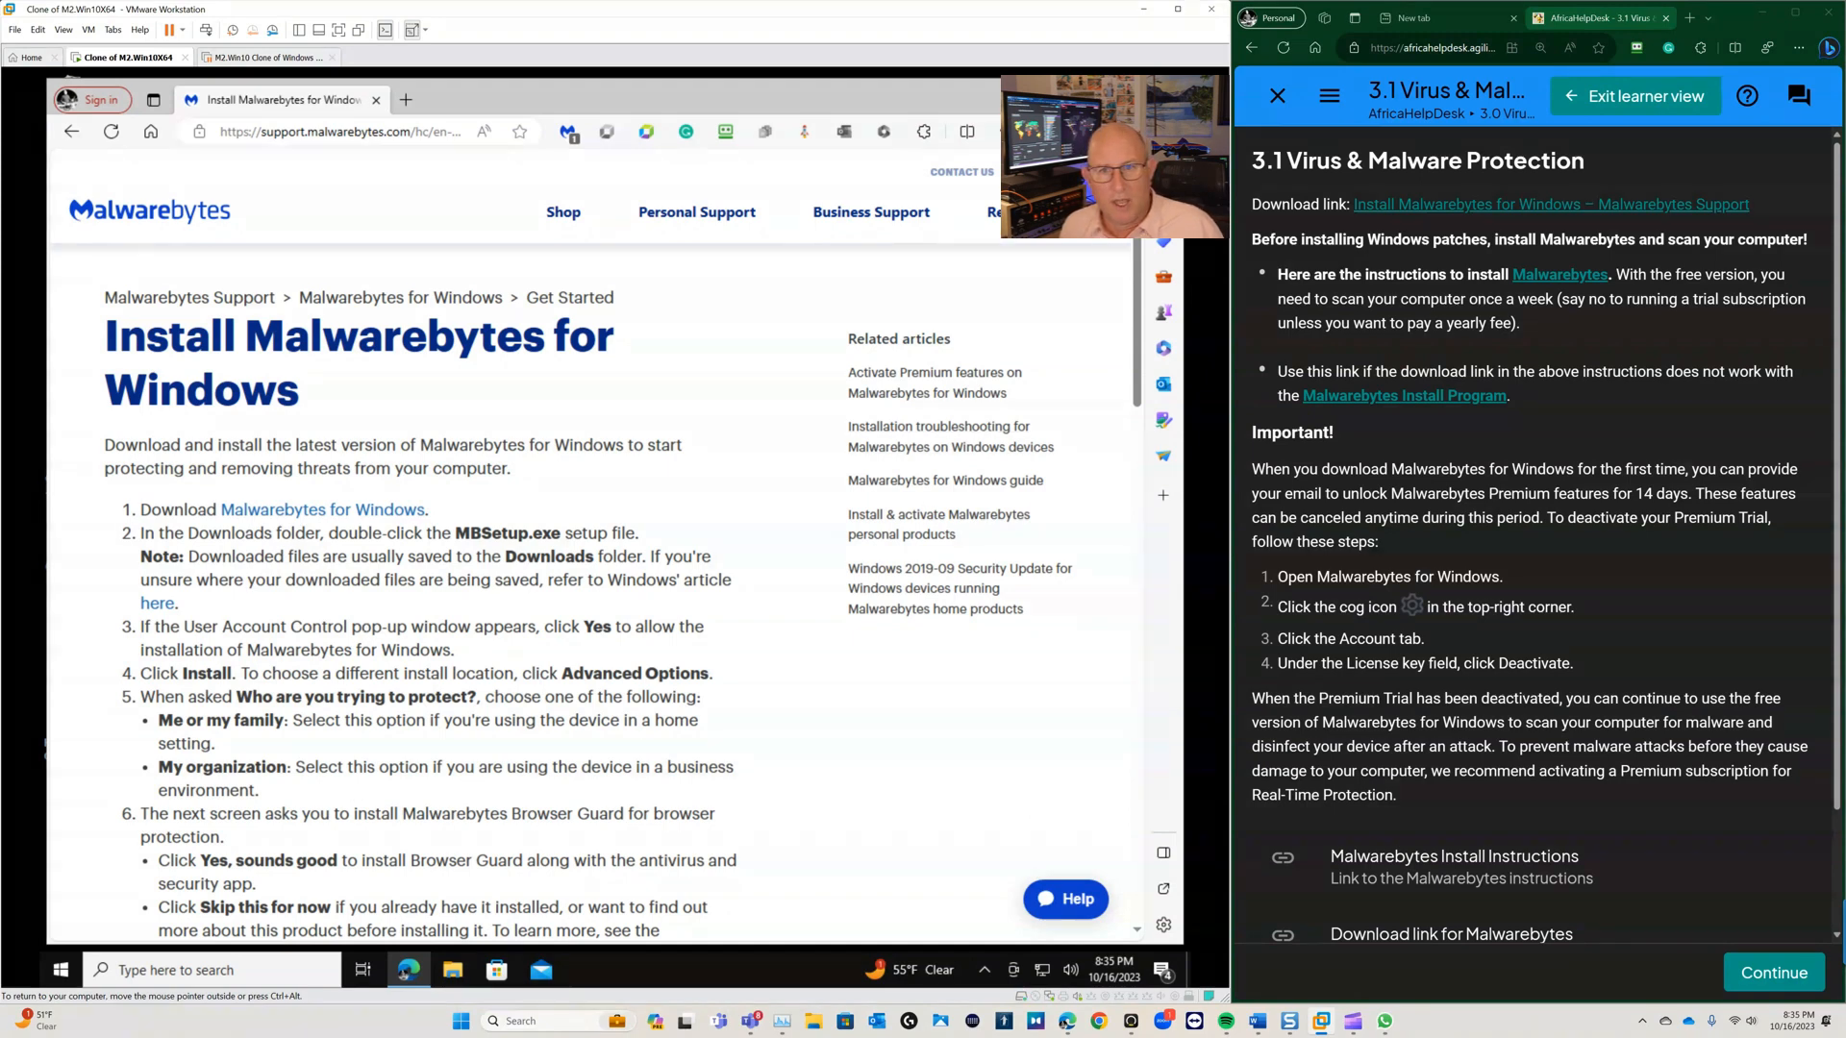
{"action": "left_click", "coordinate": [408, 971]}
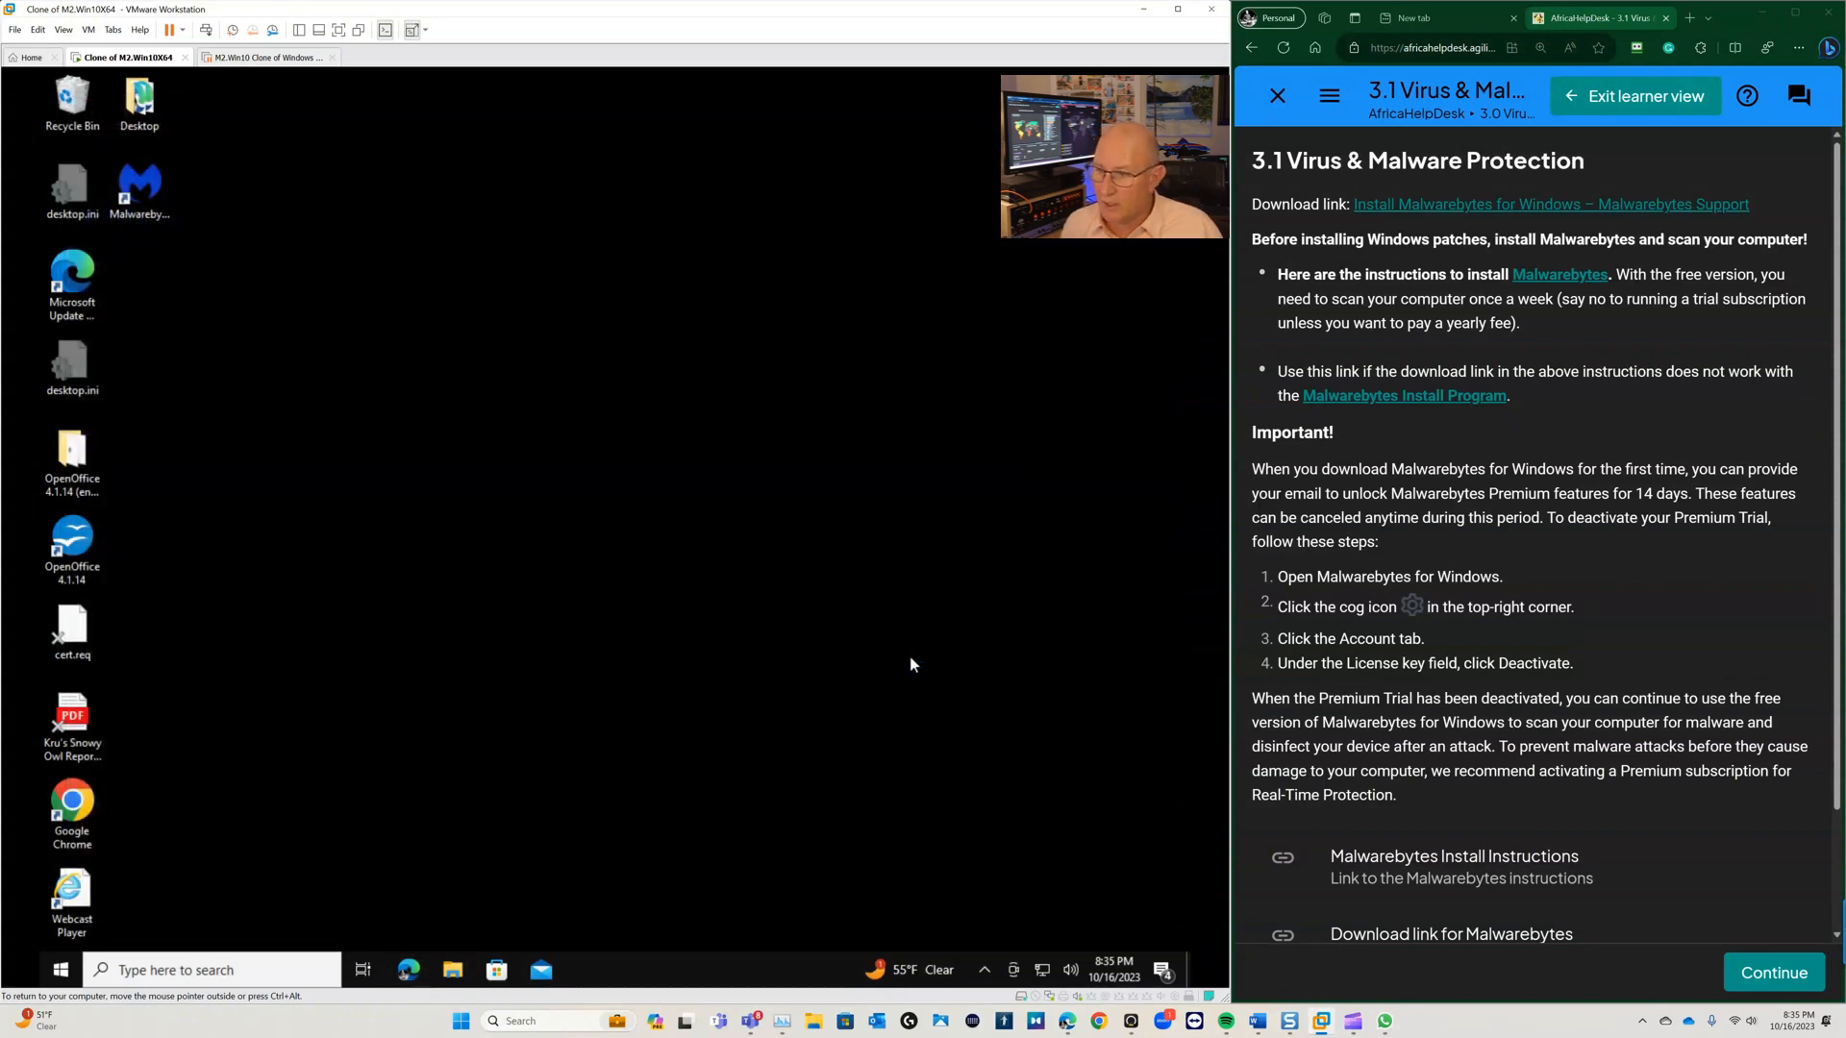